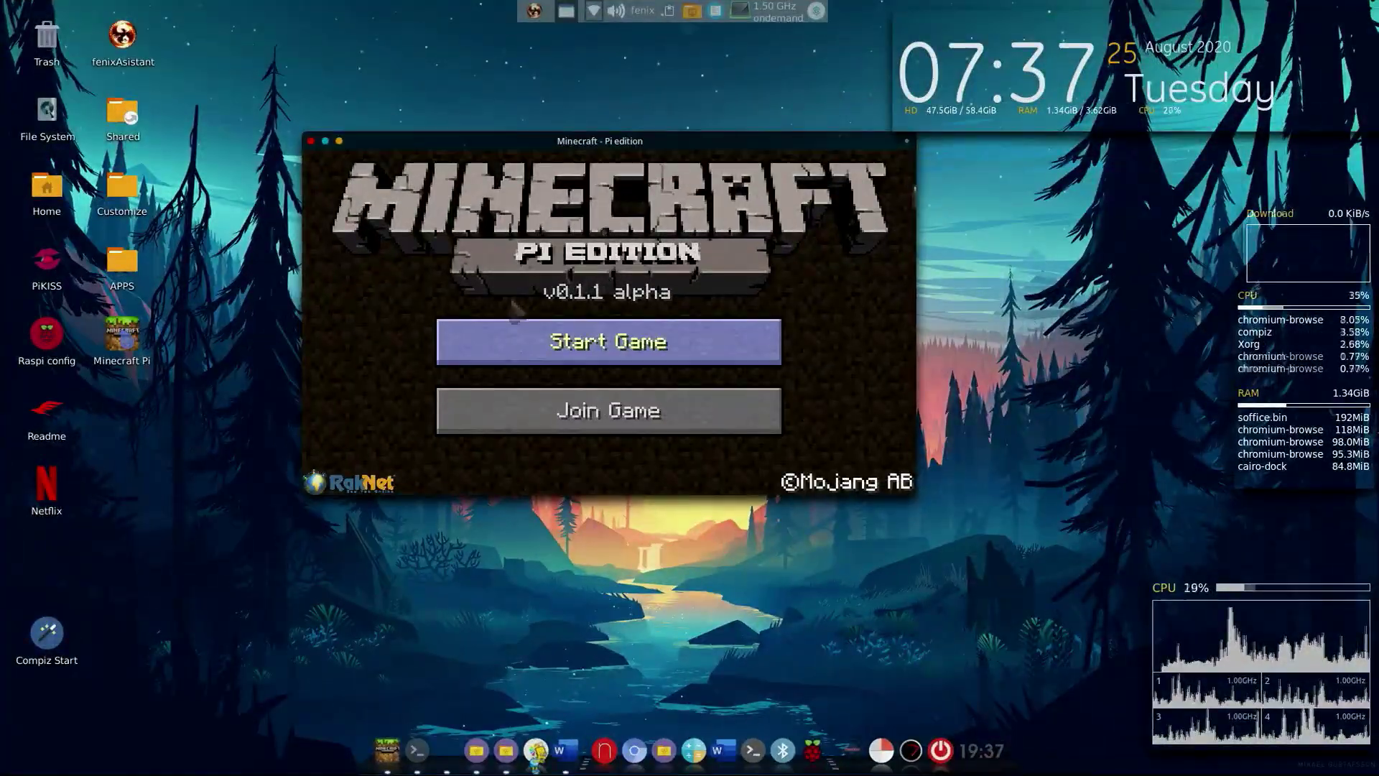
- Spin the Compiz cube, close the Settings window, and open the Windows 95 Start menu
key("ctrl+alt+Left")
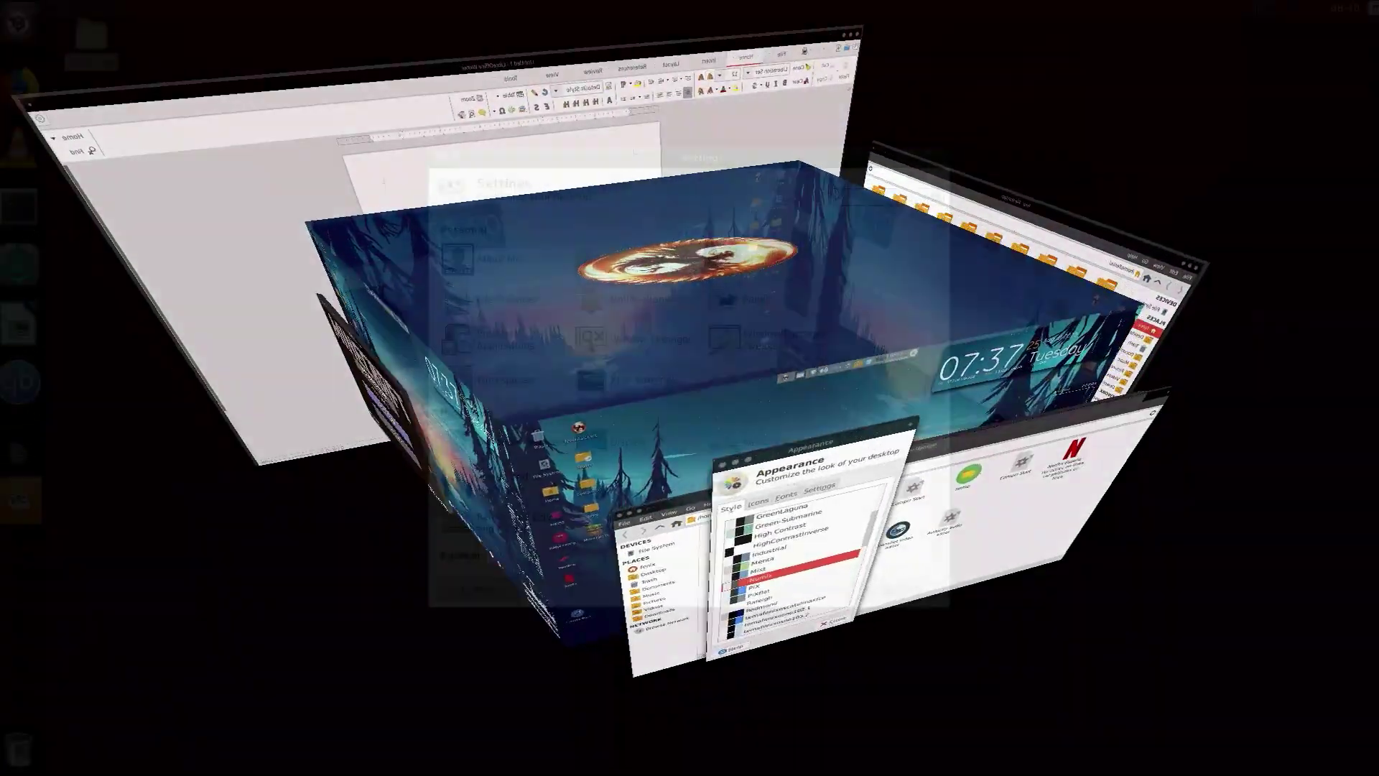
scroll(578, 418, "down", 2)
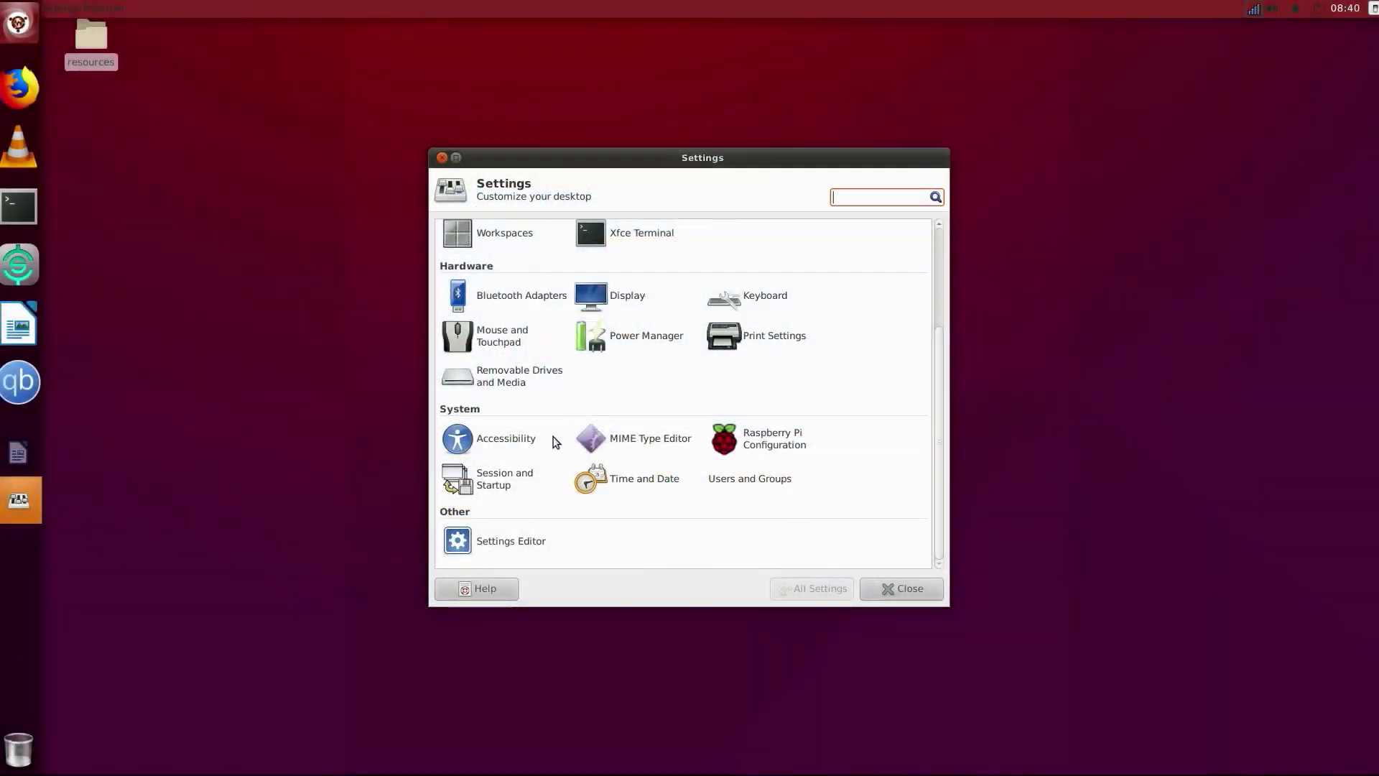
left_click(902, 589)
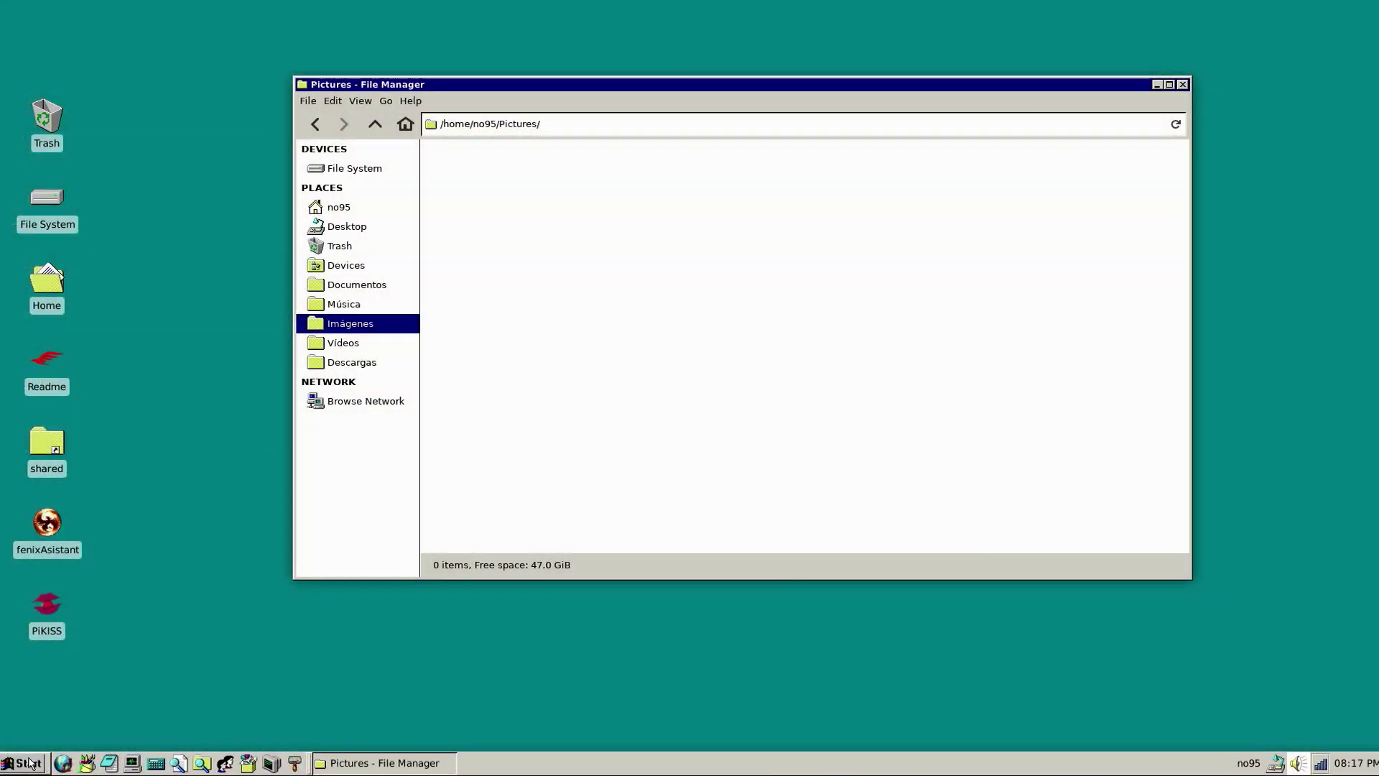
left_click(29, 763)
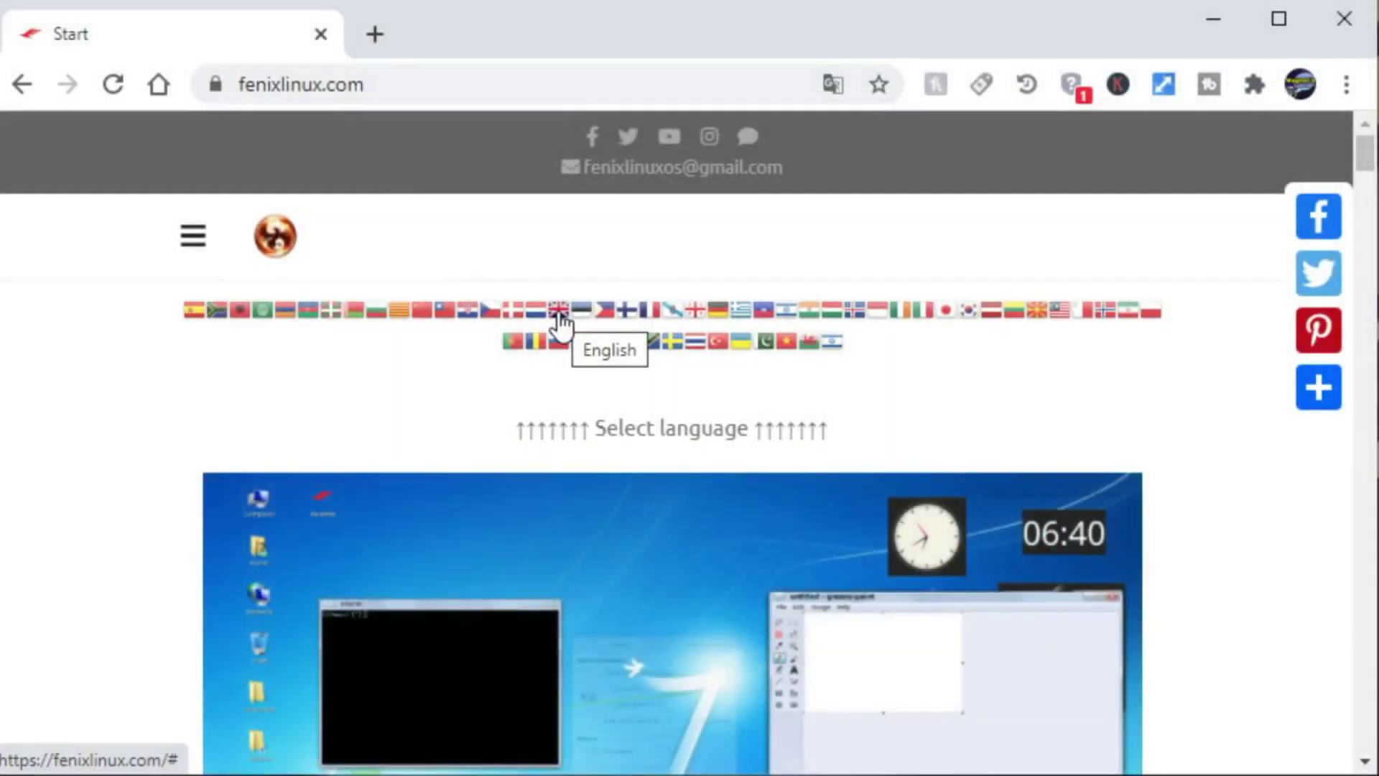
- Download the English FENIXPI remix FULL v0.7 image from SourceForge via the Raspberry downloads page
scroll(1361, 167, "down", 1)
left_click_drag(1364, 172, 1334, 283)
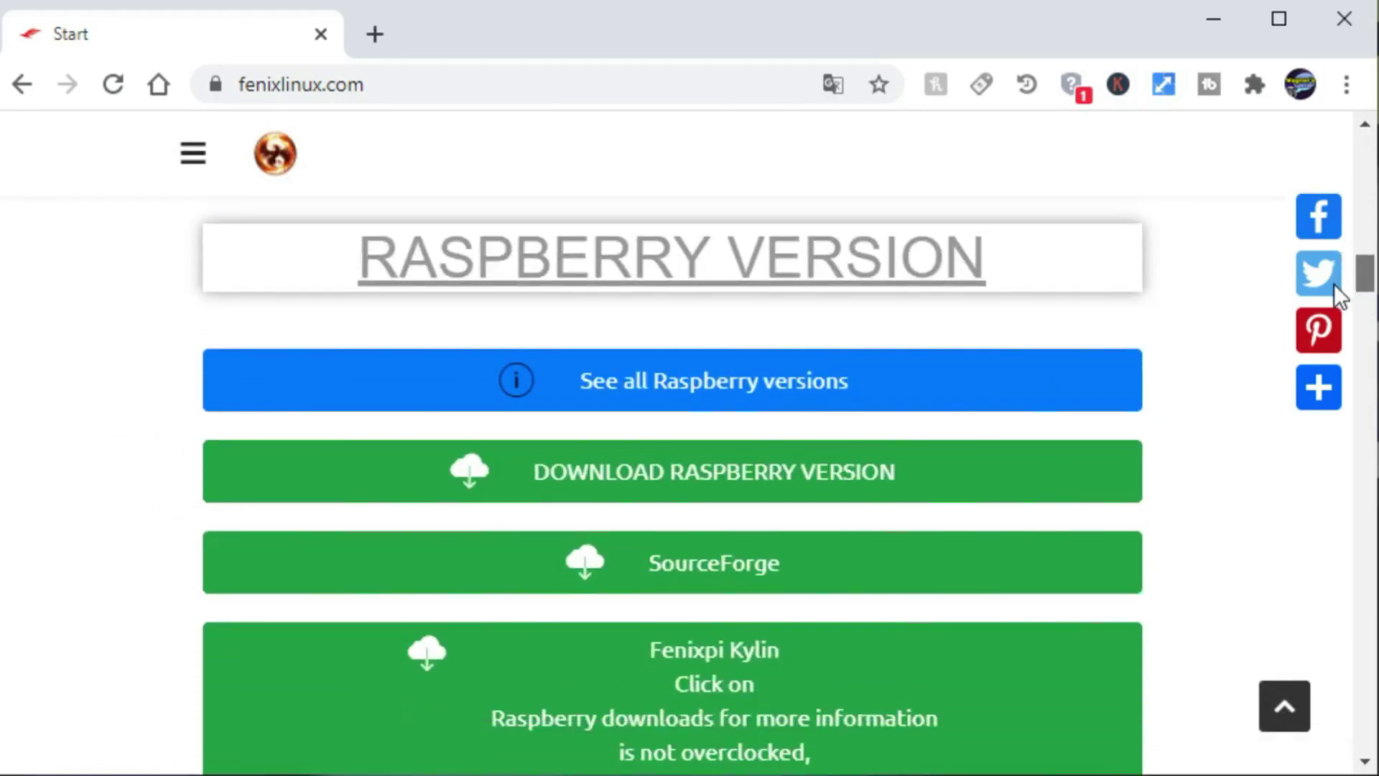
left_click(714, 398)
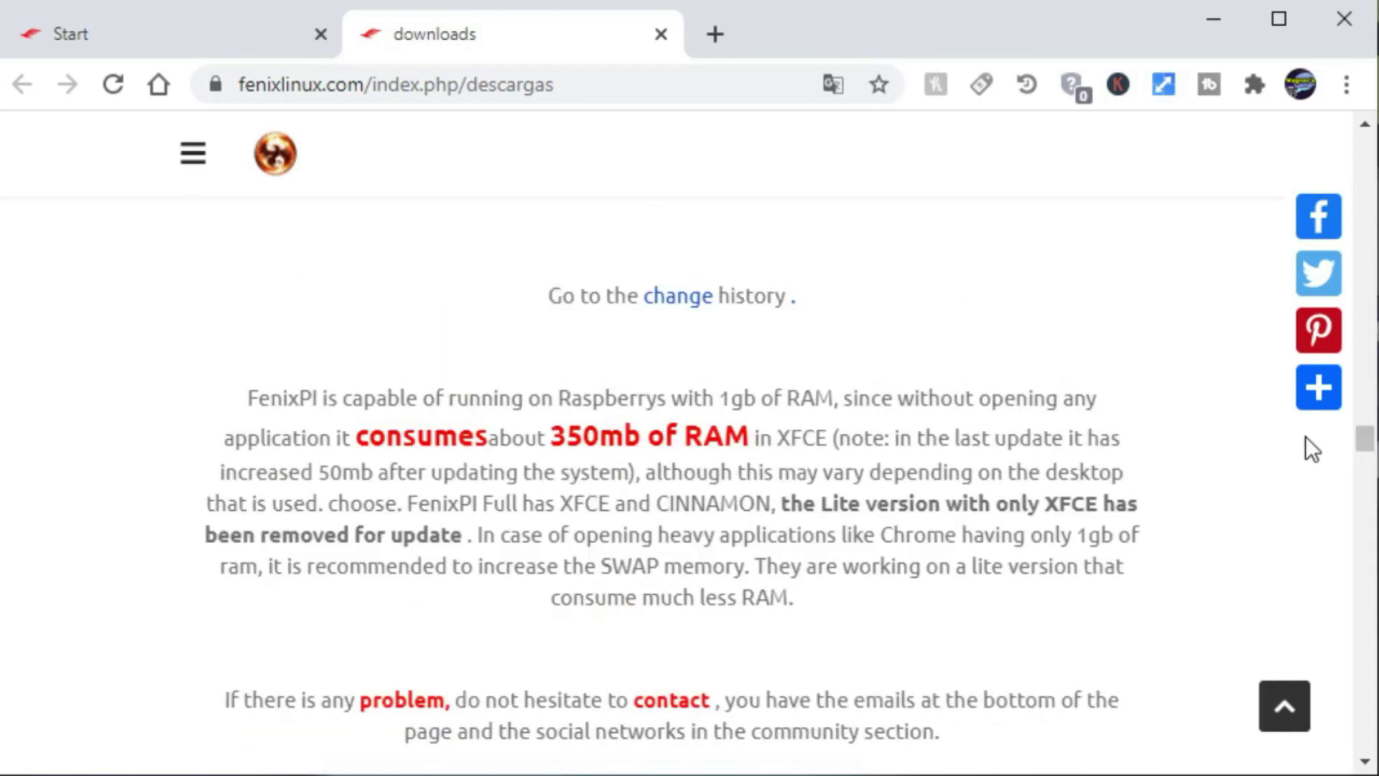
triple_click(880, 463)
left_click_drag(1365, 437, 1364, 525)
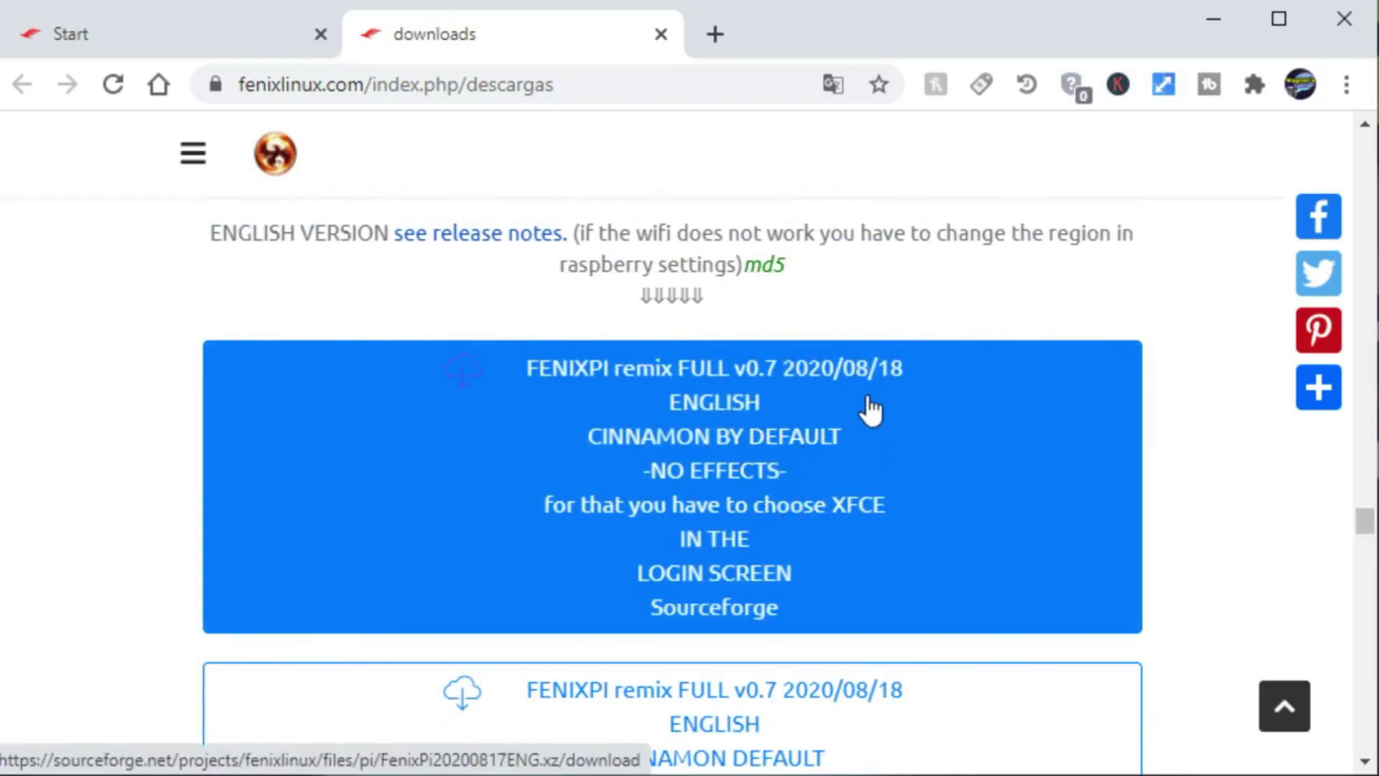
left_click(794, 443)
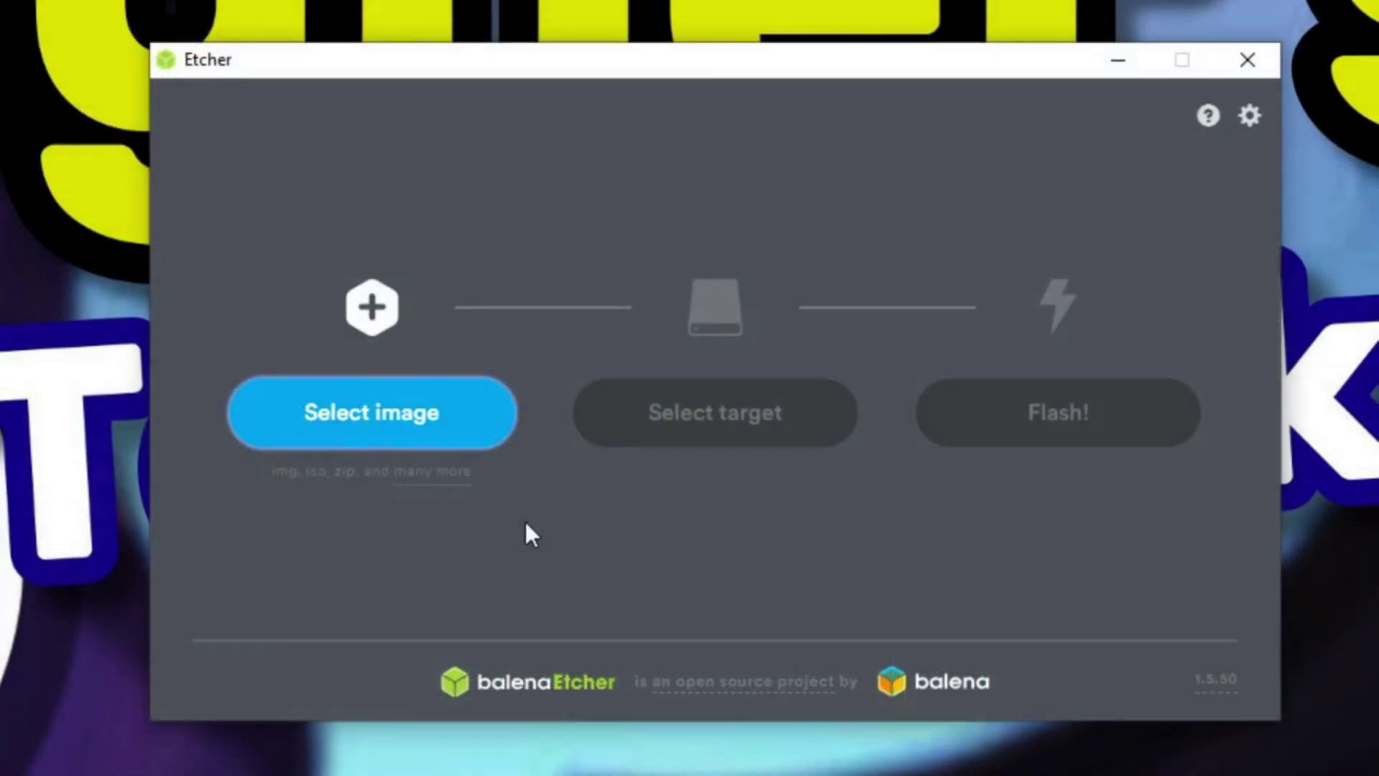
- Load the FenixPi20200817ENG (1).xz image into balenaEtcher
left_click(404, 441)
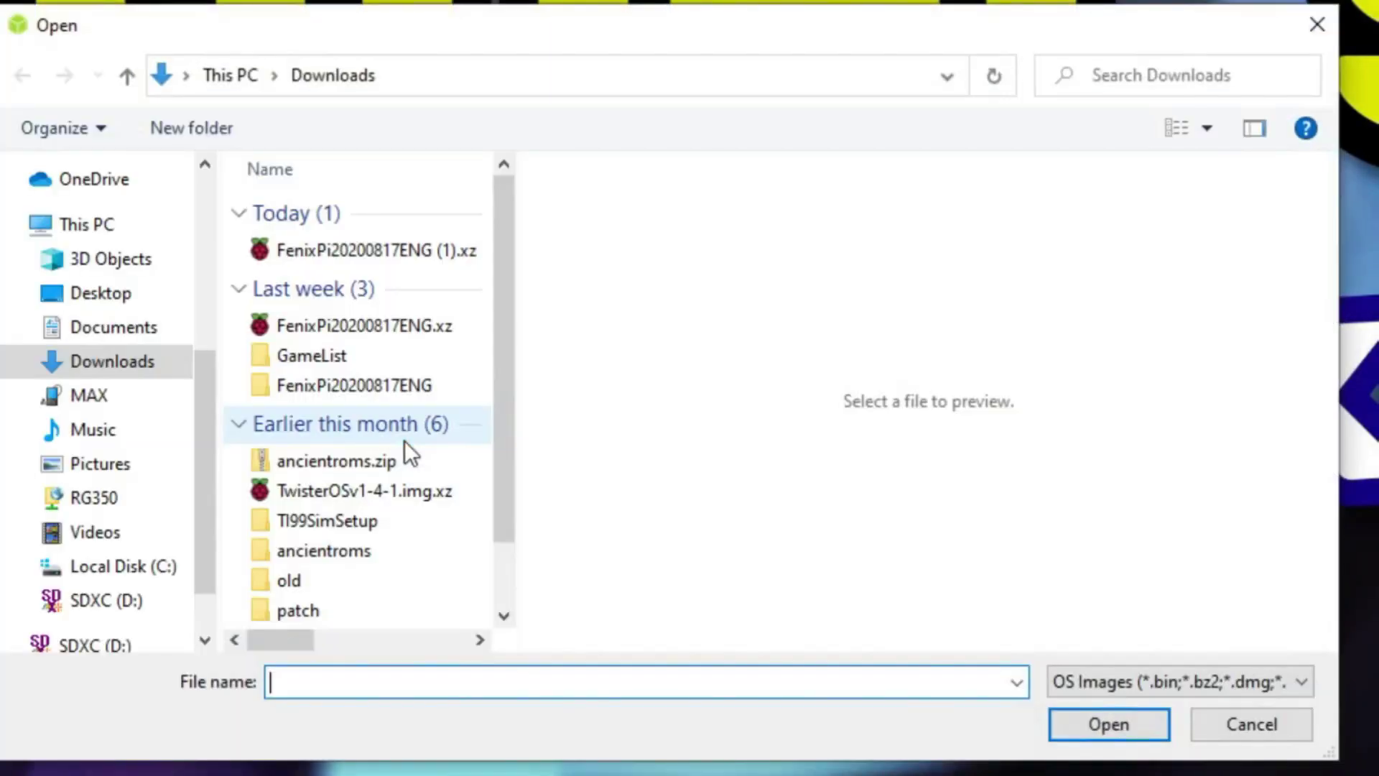
left_click(348, 261)
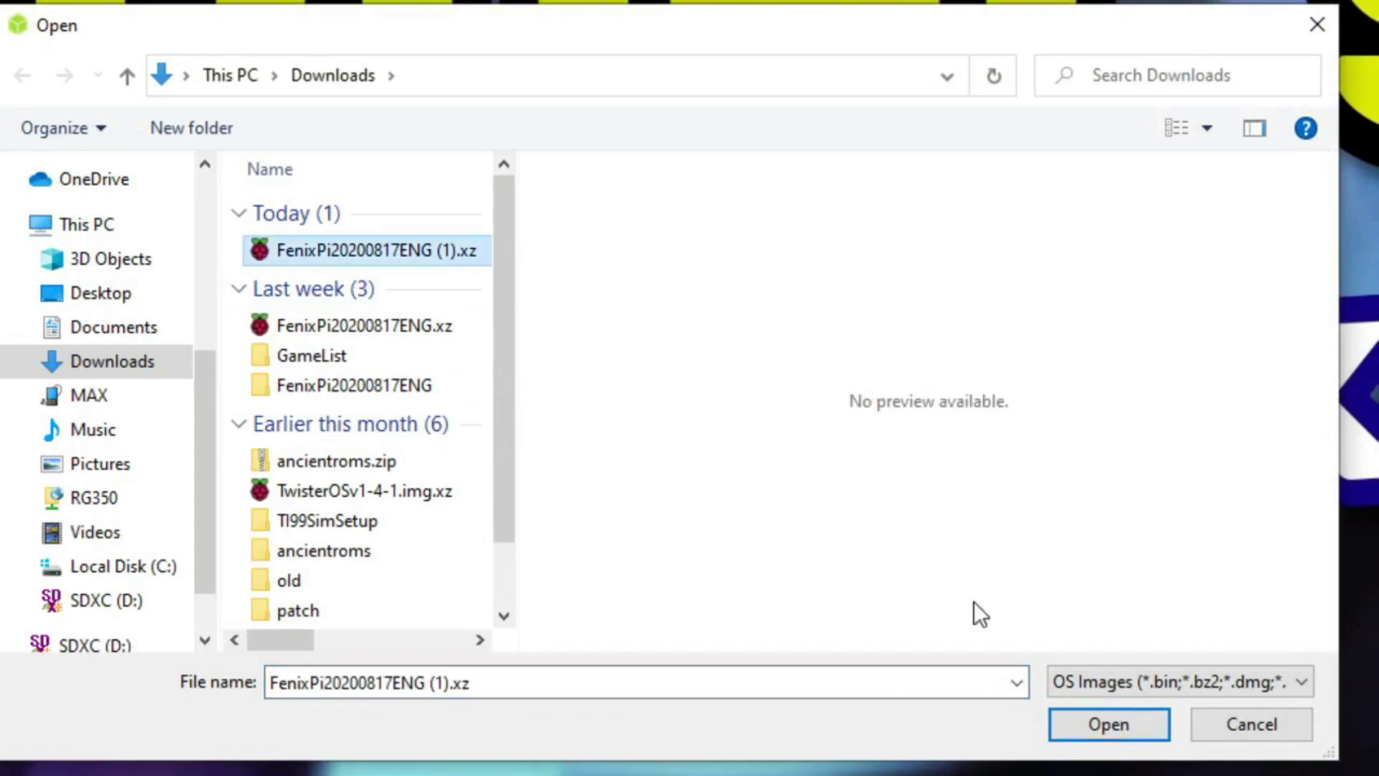
left_click(1115, 730)
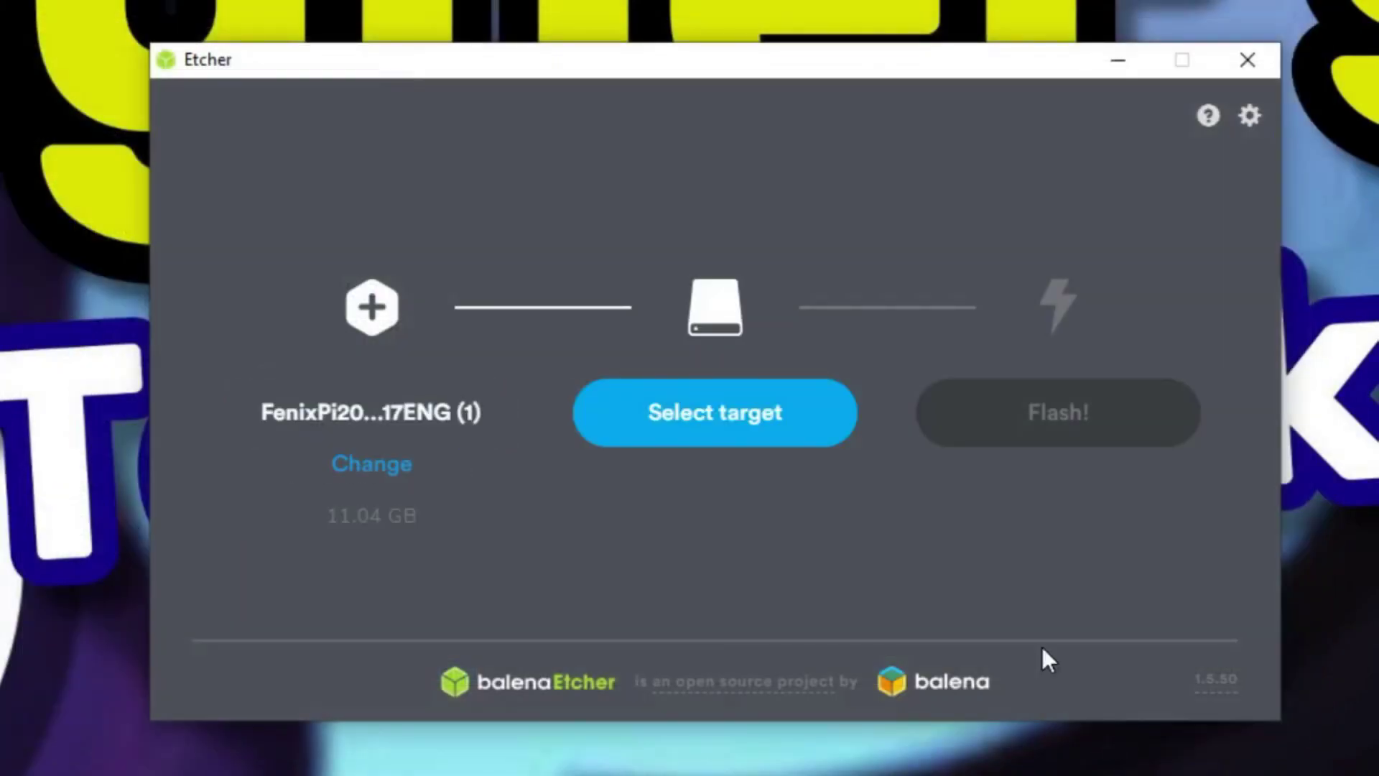
- Target the 64 GB SDXC card and start flashing, accepting the large-drive warning
left_click(747, 425)
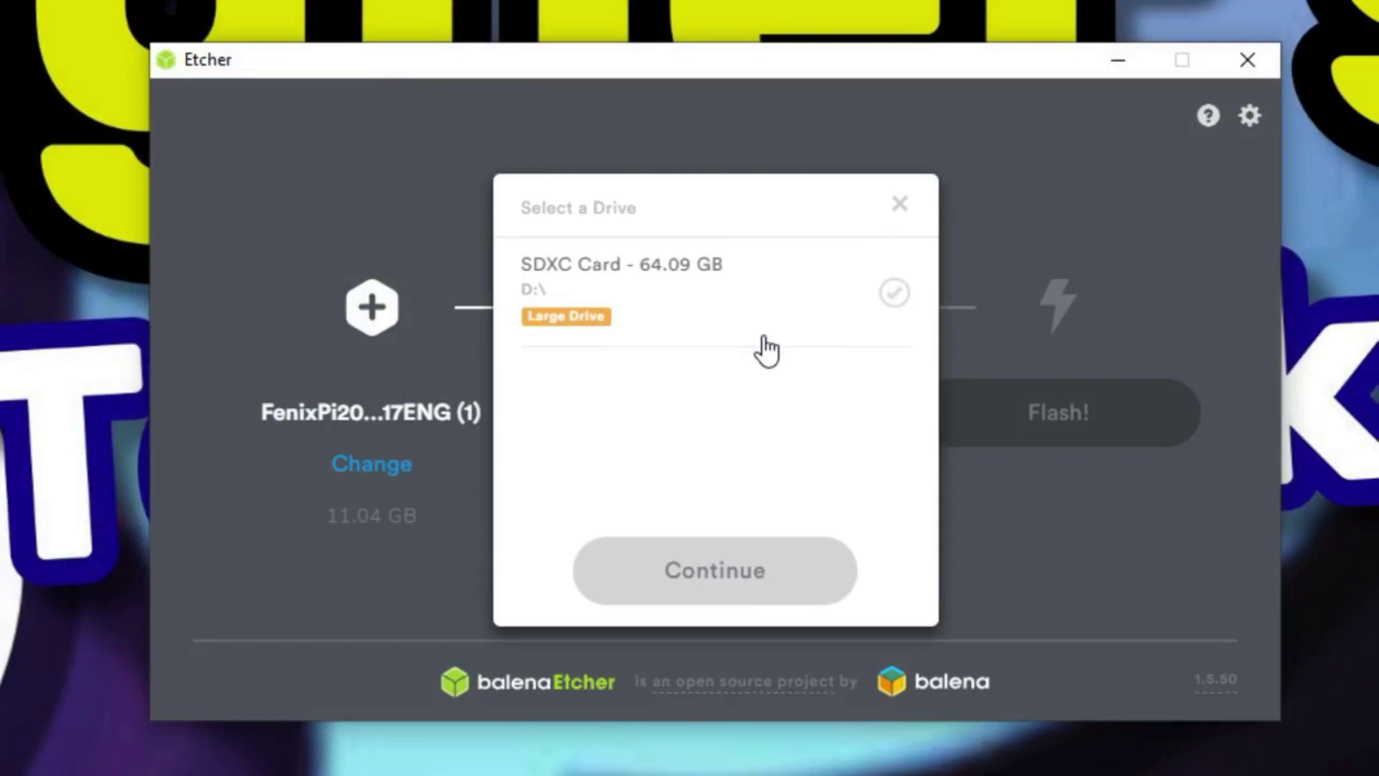
left_click(886, 310)
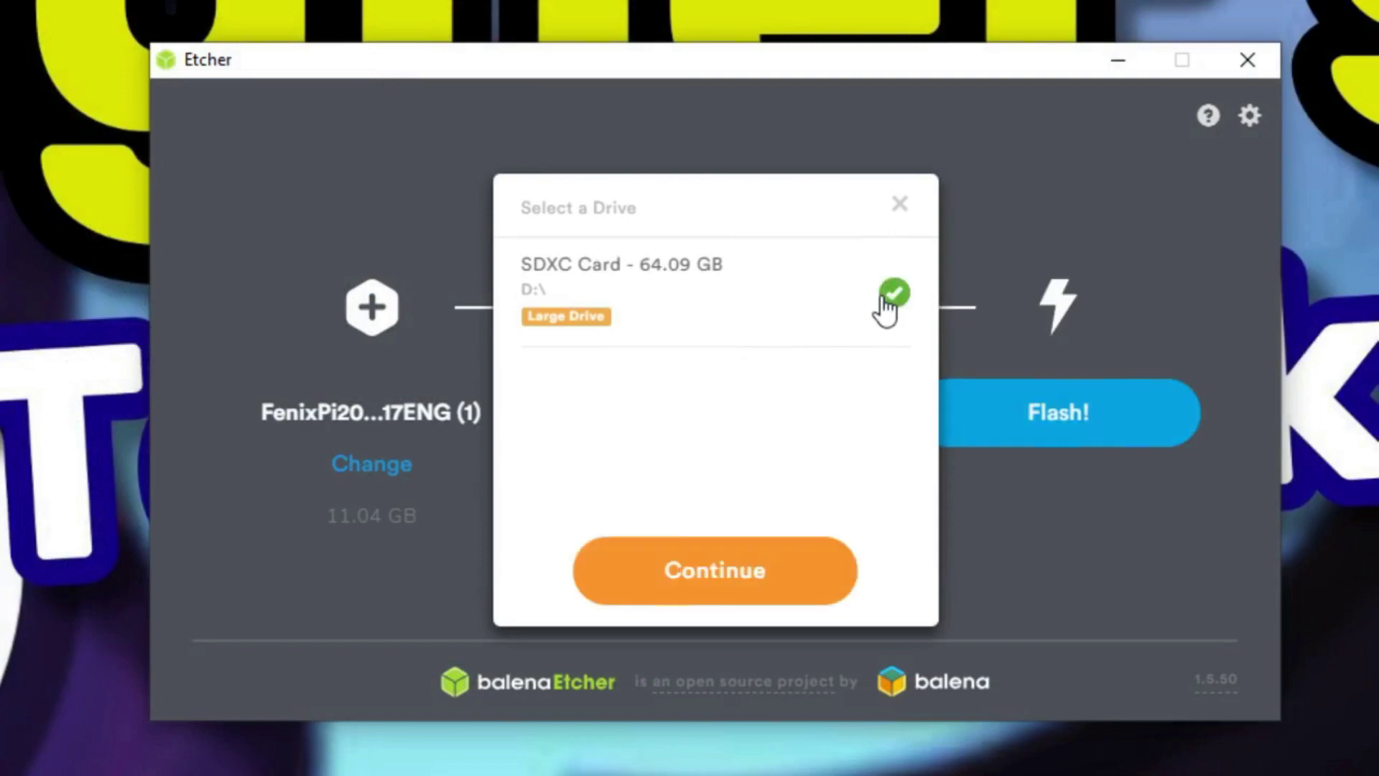
left_click(806, 584)
left_click(1043, 431)
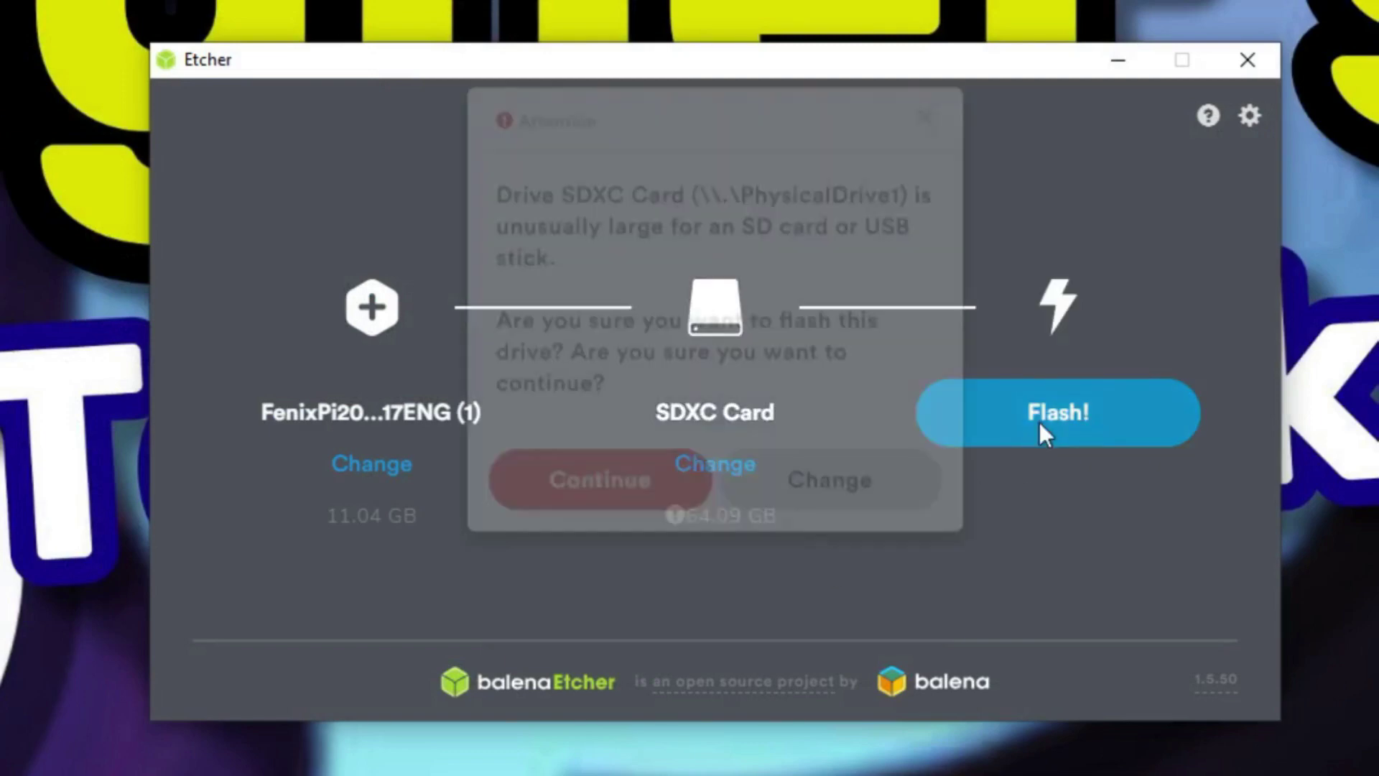
left_click(564, 571)
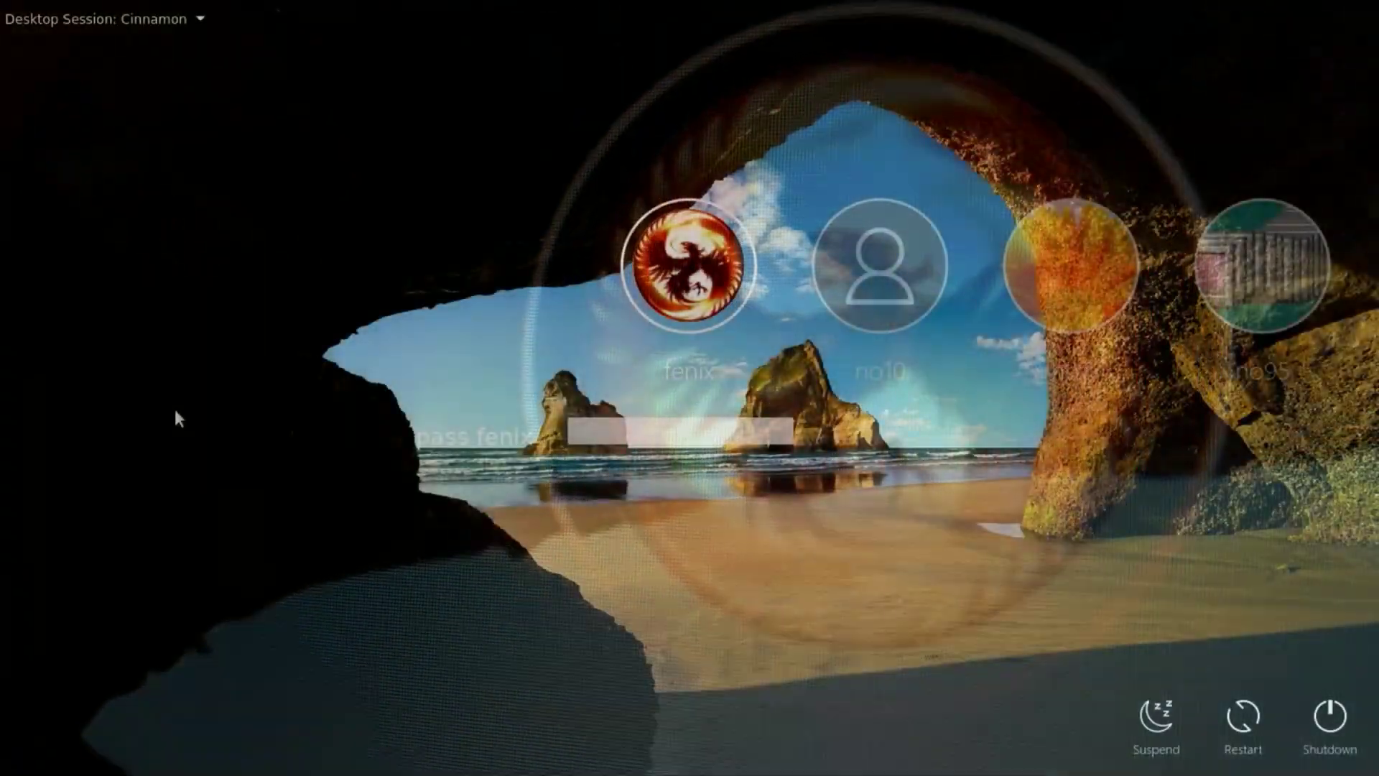
- Choose Xfce Session and log in to the fenix account with its password
left_click(201, 19)
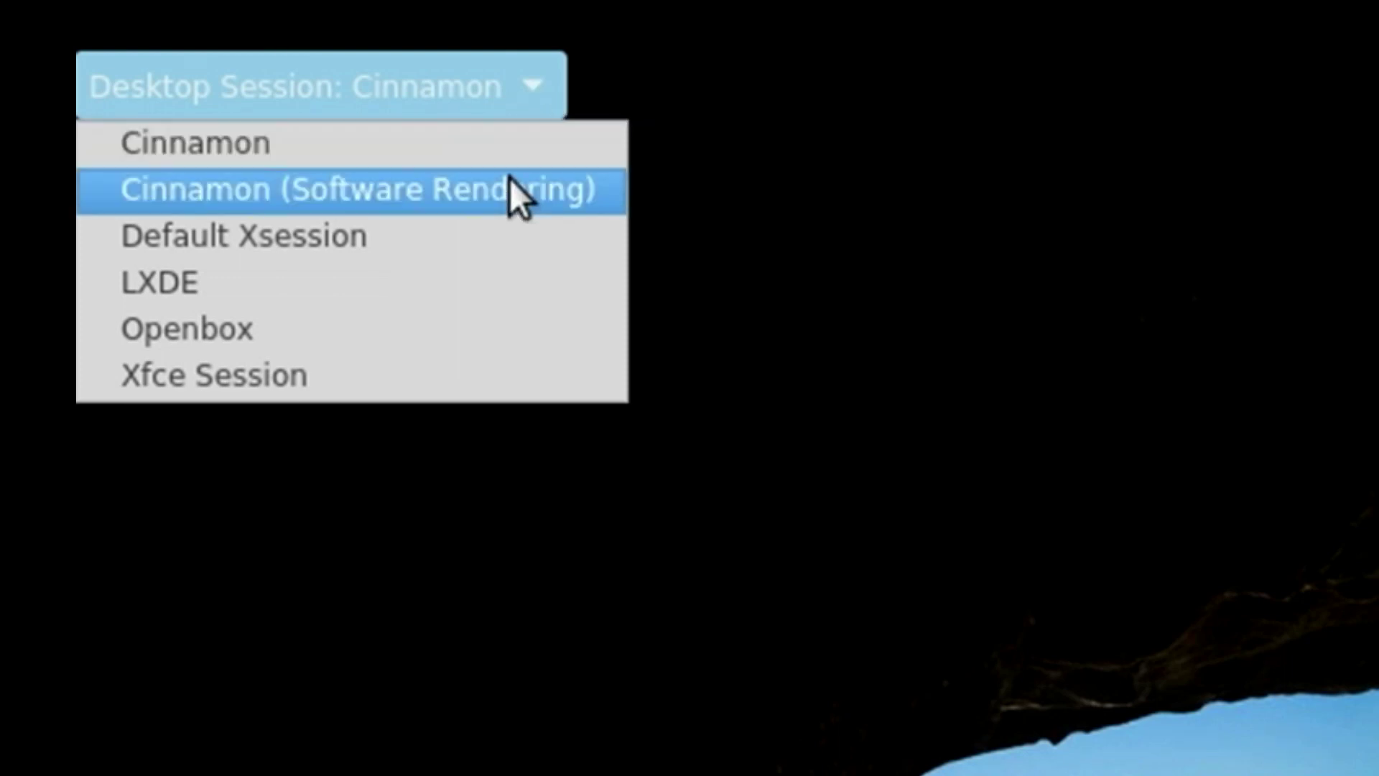
left_click(477, 373)
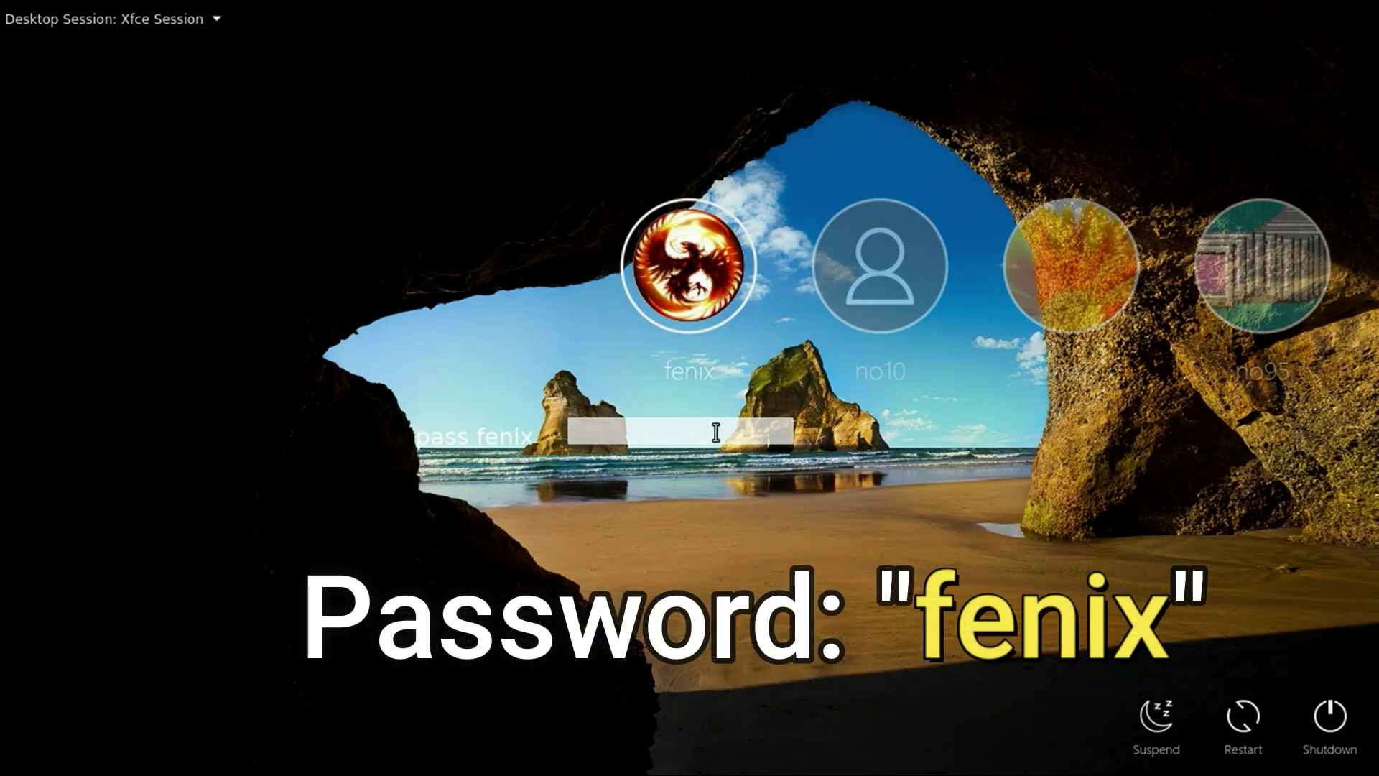
type("enix")
key("Return")
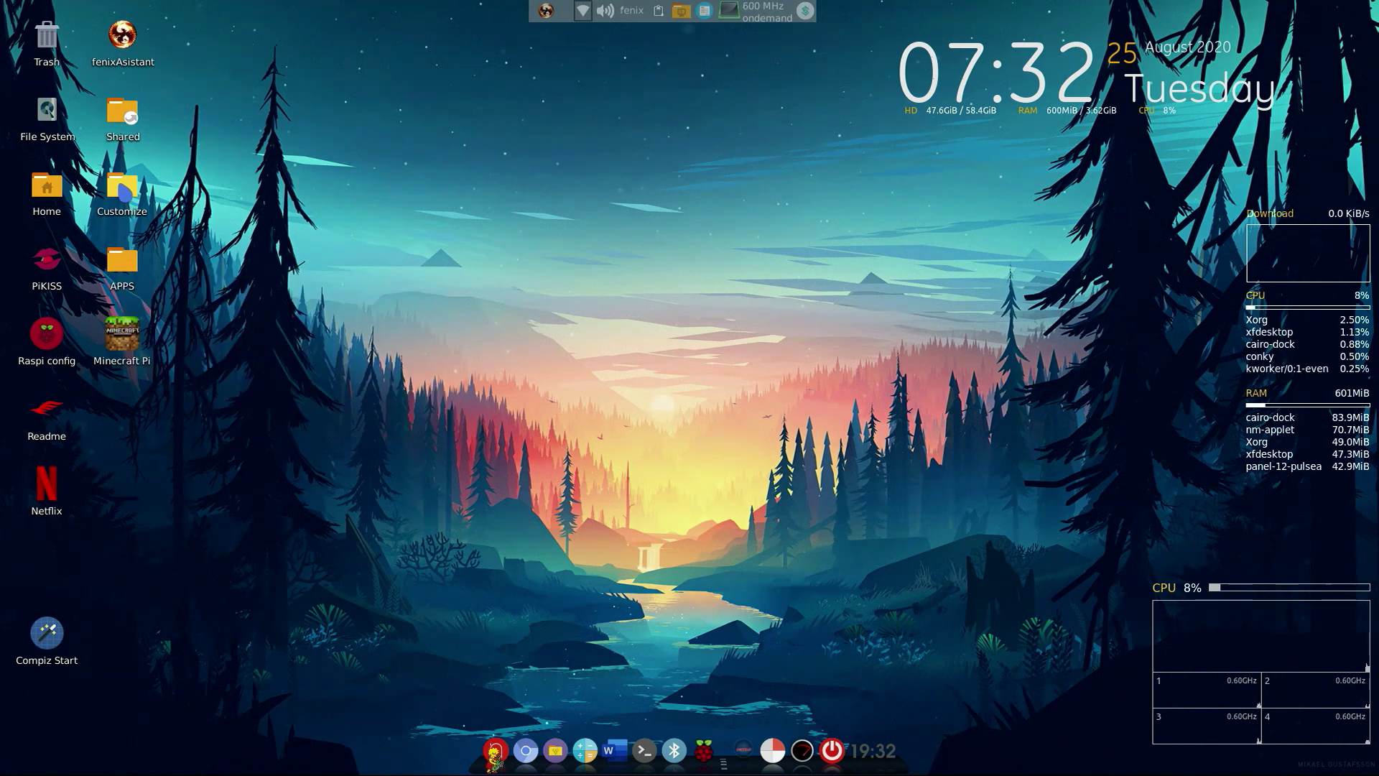
- Launch Minecraft Pi from its desktop icon and drag its window near the screen centre
double_click(123, 345)
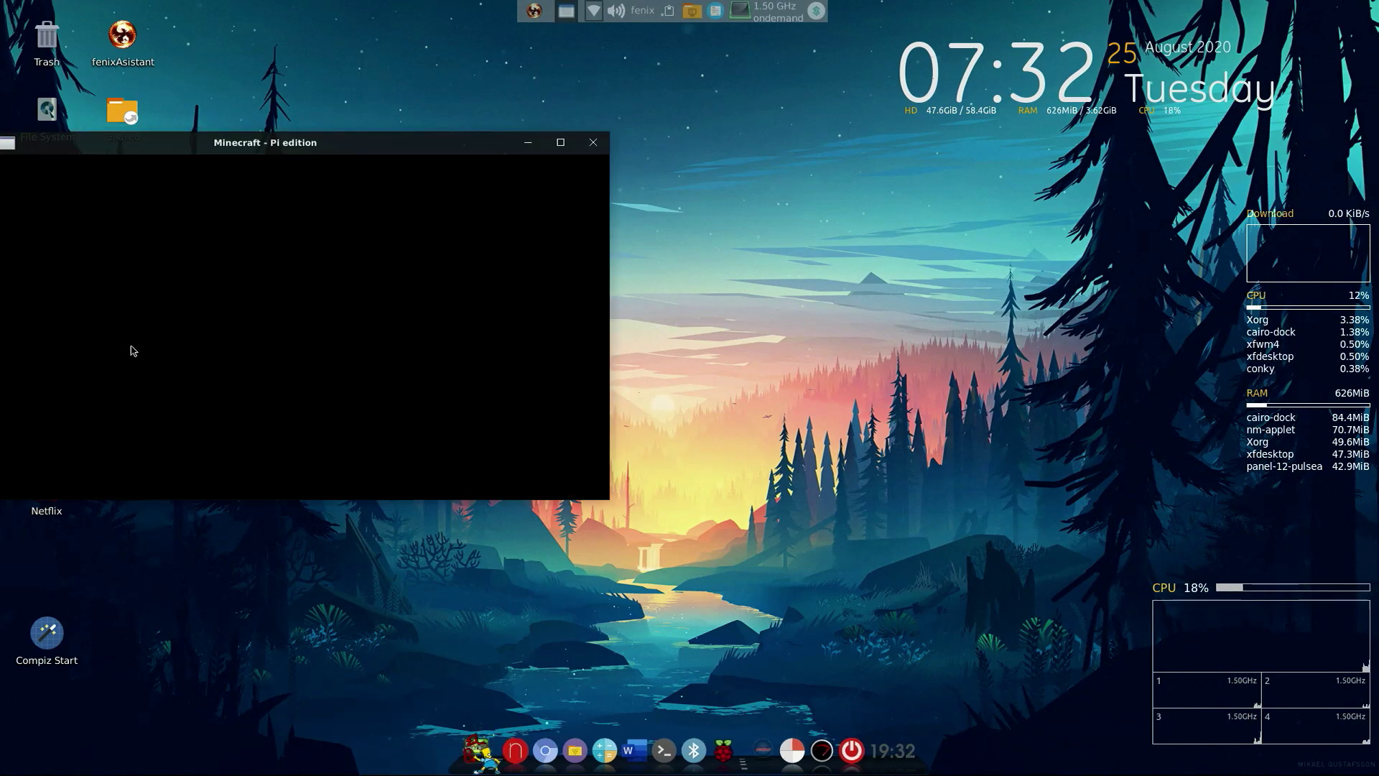
left_click_drag(186, 138, 551, 165)
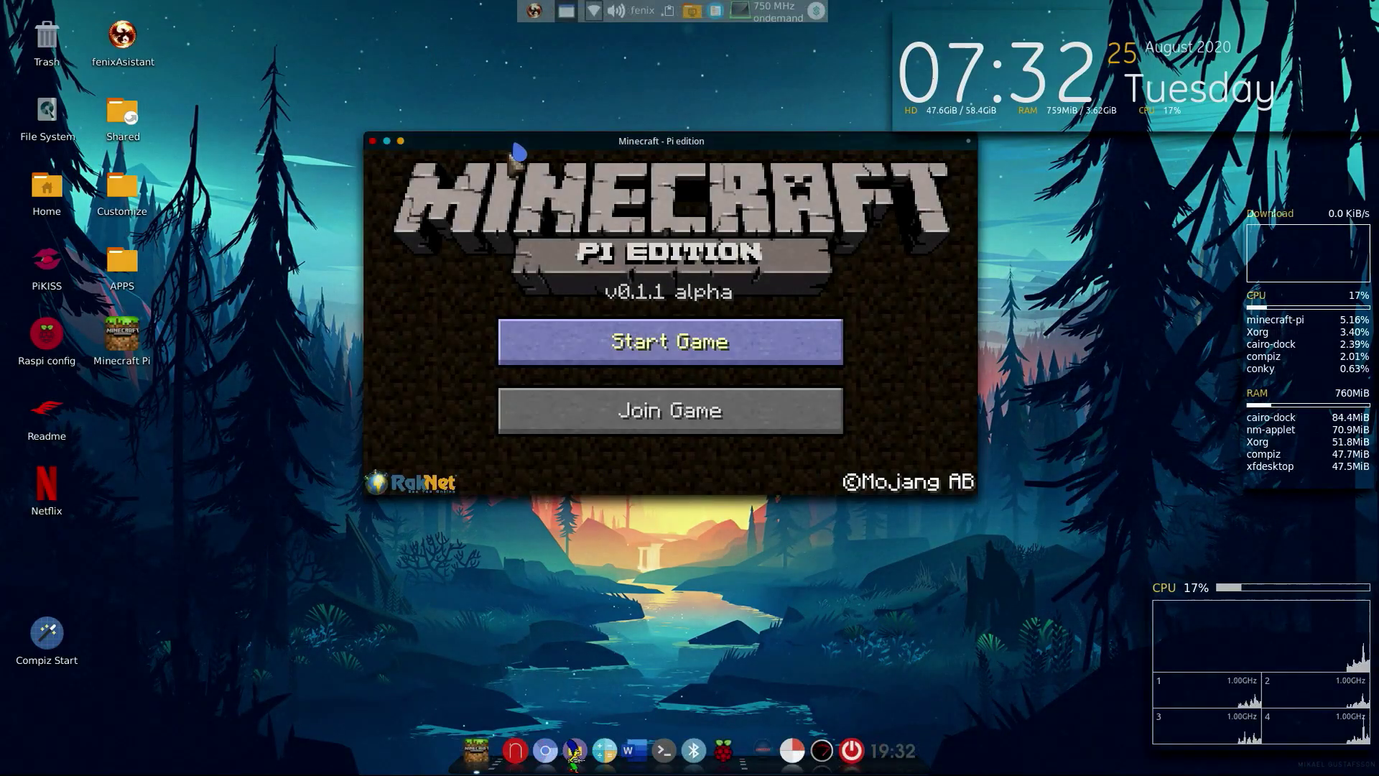
mouse_move(515, 149)
left_mouse_down()
mouse_move(327, 289)
mouse_move(762, 215)
mouse_move(745, 311)
mouse_move(584, 262)
mouse_move(452, 141)
left_mouse_up()
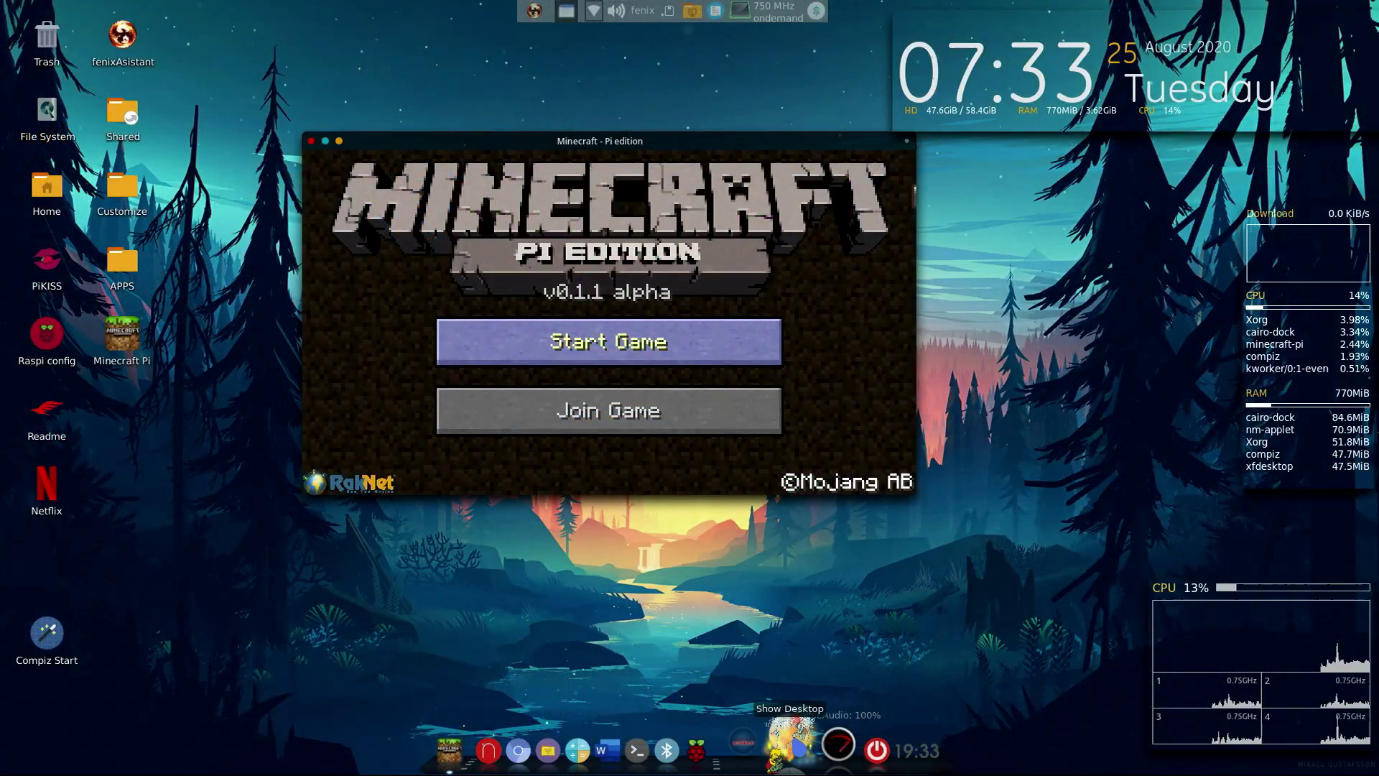
- Switch to the second workspace via Expo and rearrange the Readme, PiKISS terminal and APPS windows
left_click(799, 748)
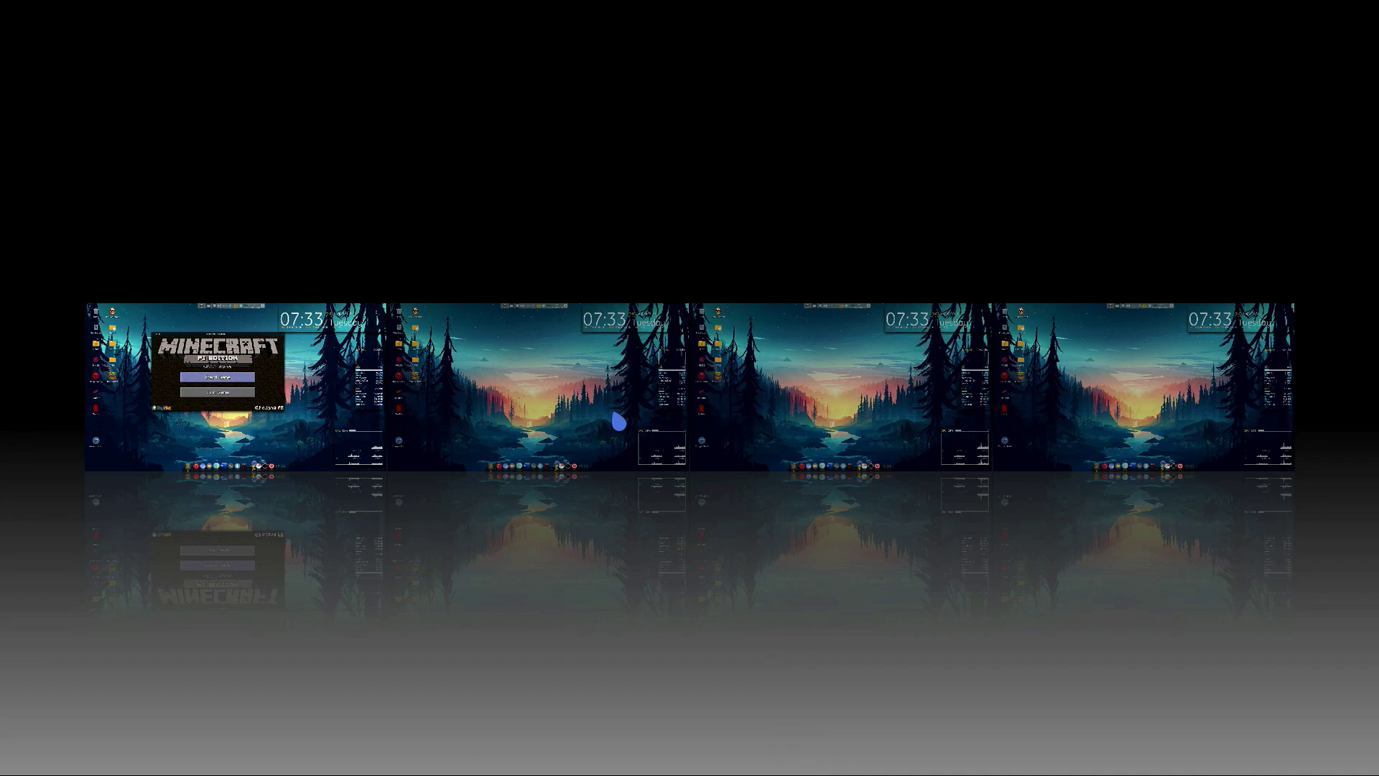
left_click(548, 408)
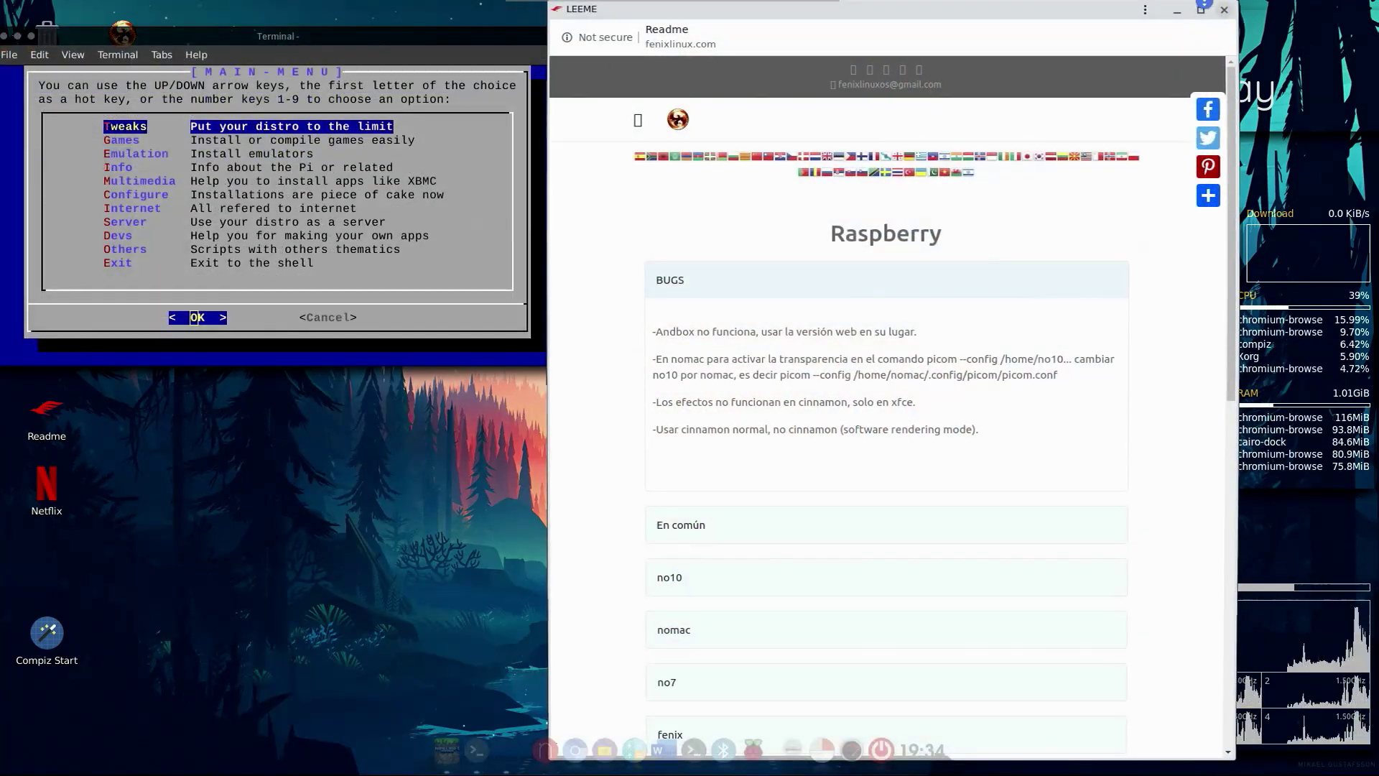
mouse_move(1136, 273)
left_mouse_down()
mouse_move(1048, 214)
mouse_move(704, 318)
mouse_move(1160, 239)
left_mouse_up()
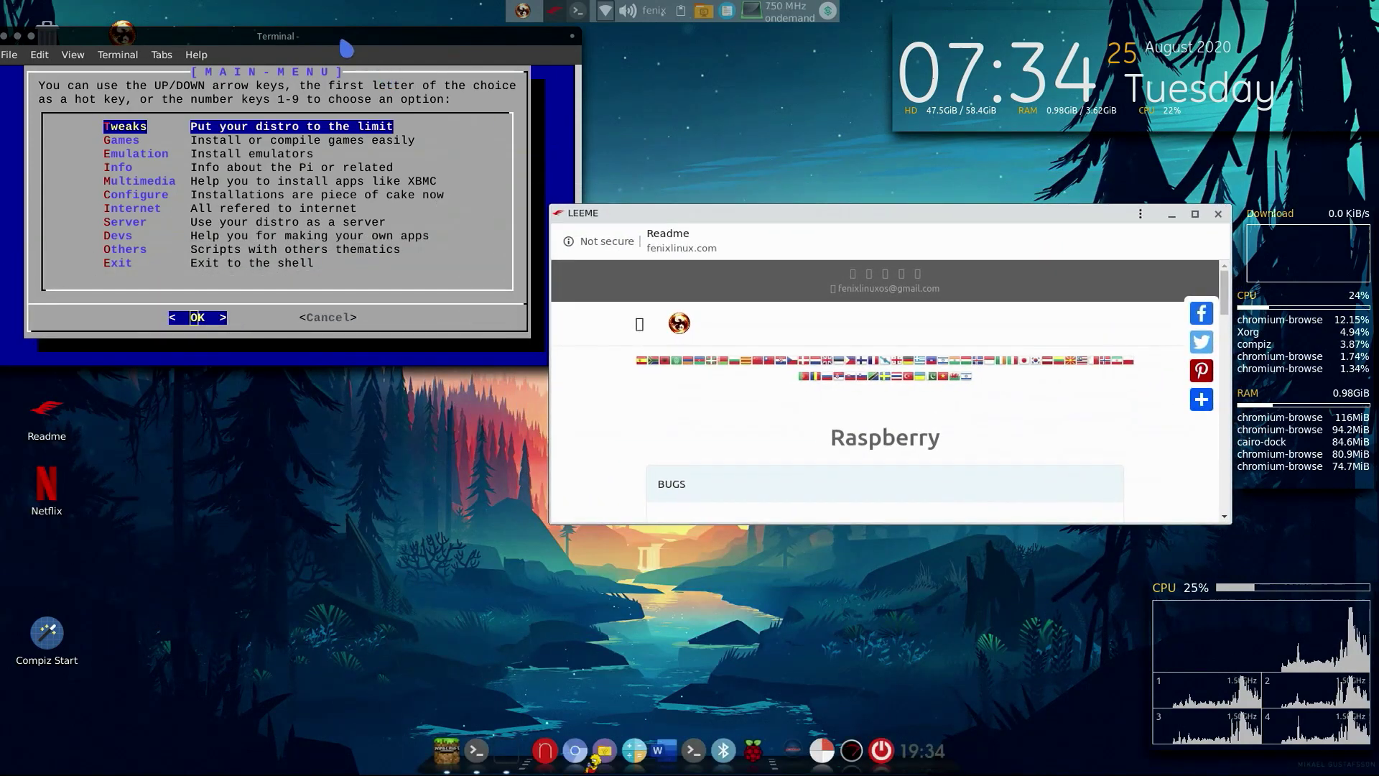
left_click_drag(345, 43, 593, 75)
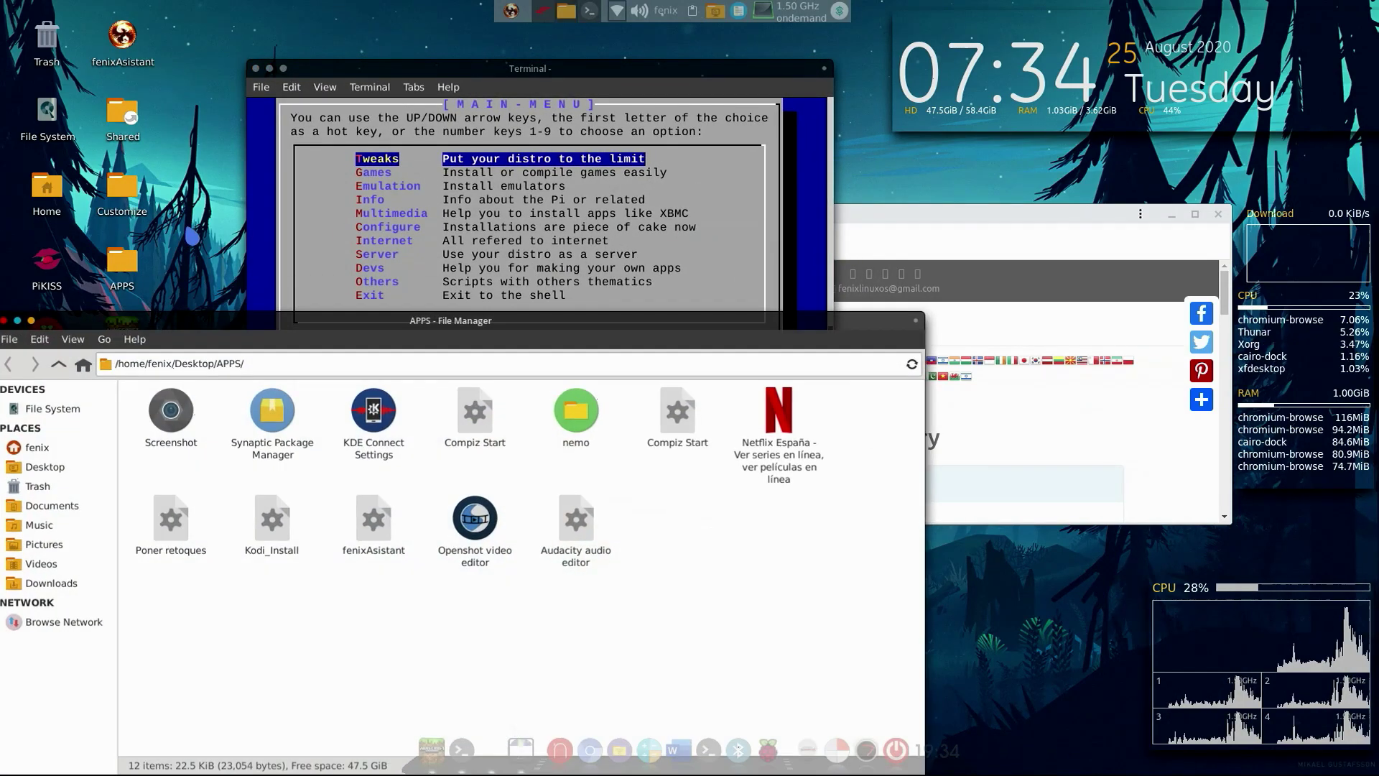
left_click_drag(220, 322, 450, 188)
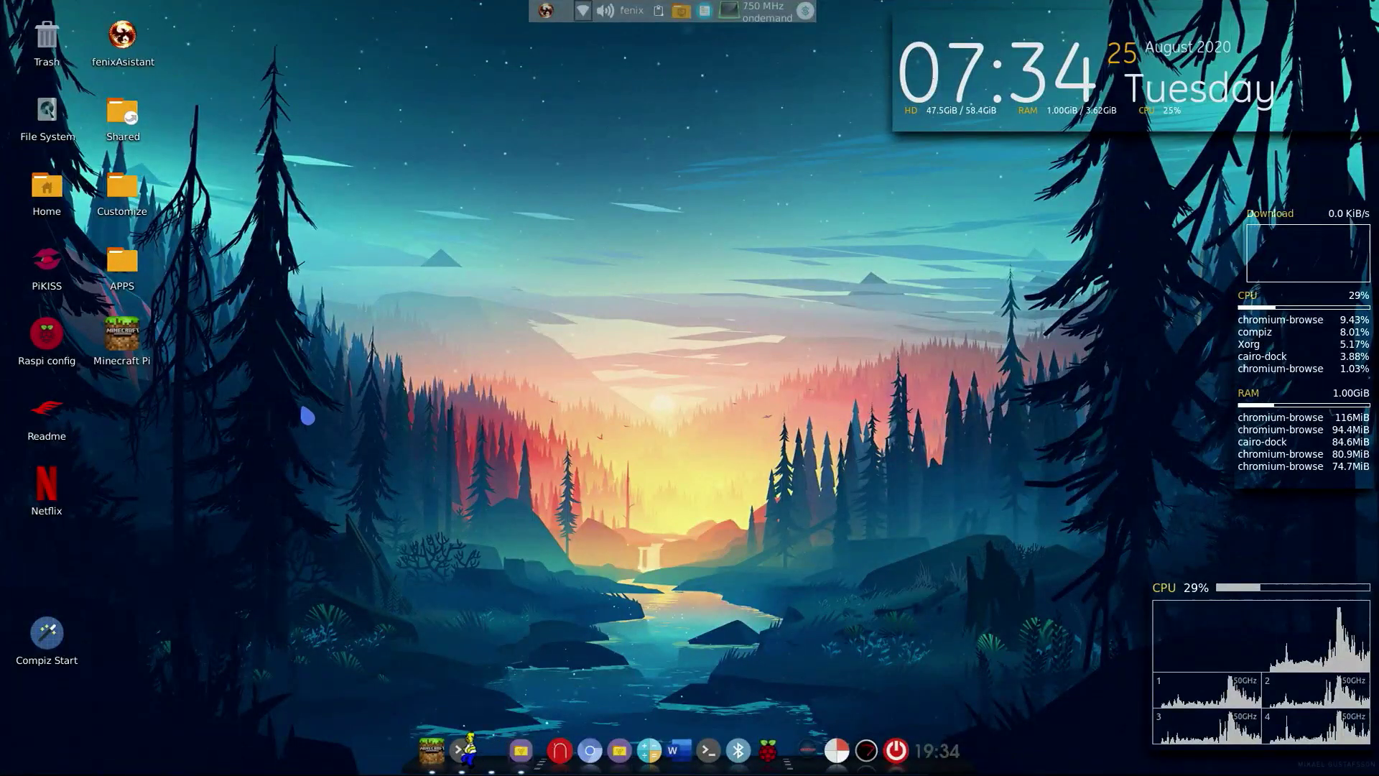
- Open the home folder and the Appearance settings, moving that dialog up and left
double_click(52, 204)
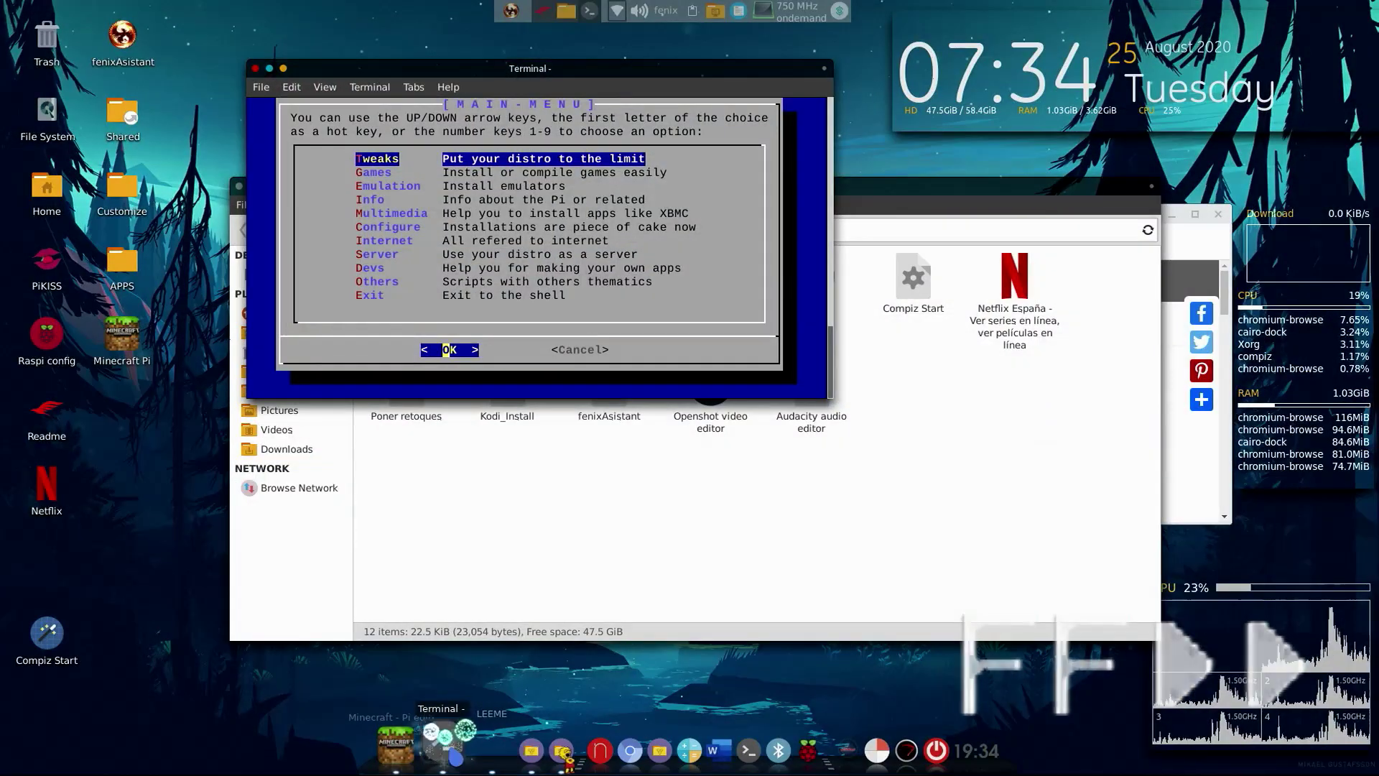
left_click(511, 10)
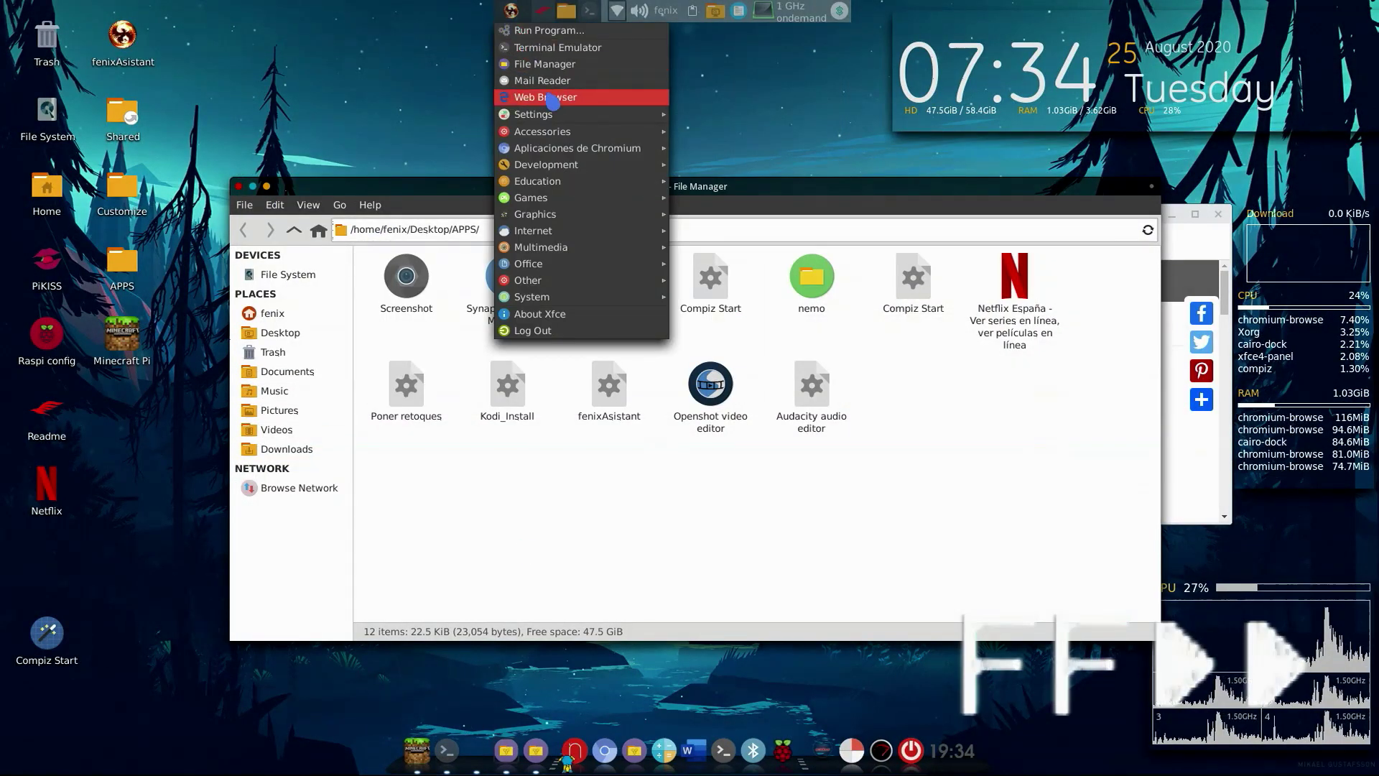
left_click(716, 214)
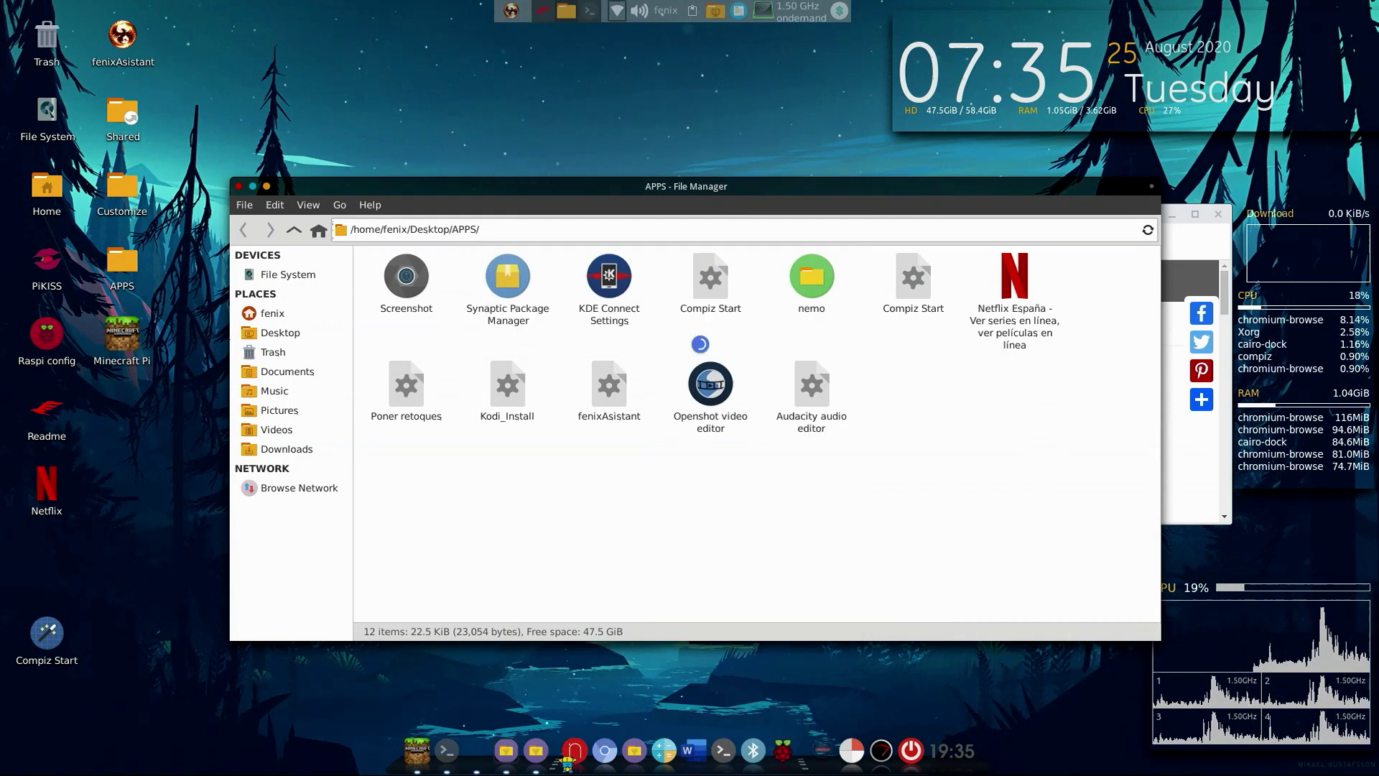
left_click_drag(718, 320, 581, 127)
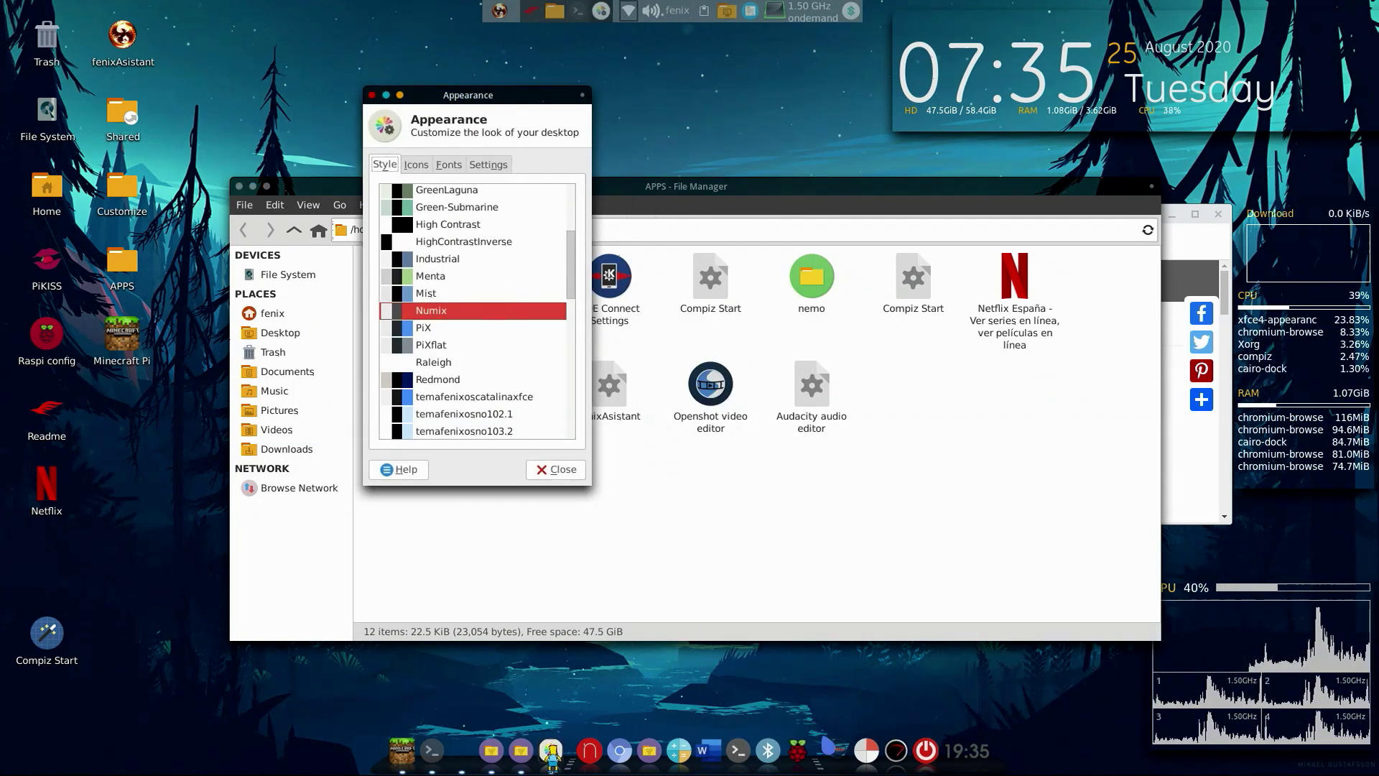
- Switch to the empty fourth workspace and launch LibreOffice Writer from the Office menu
left_click(896, 751)
left_click(1035, 463)
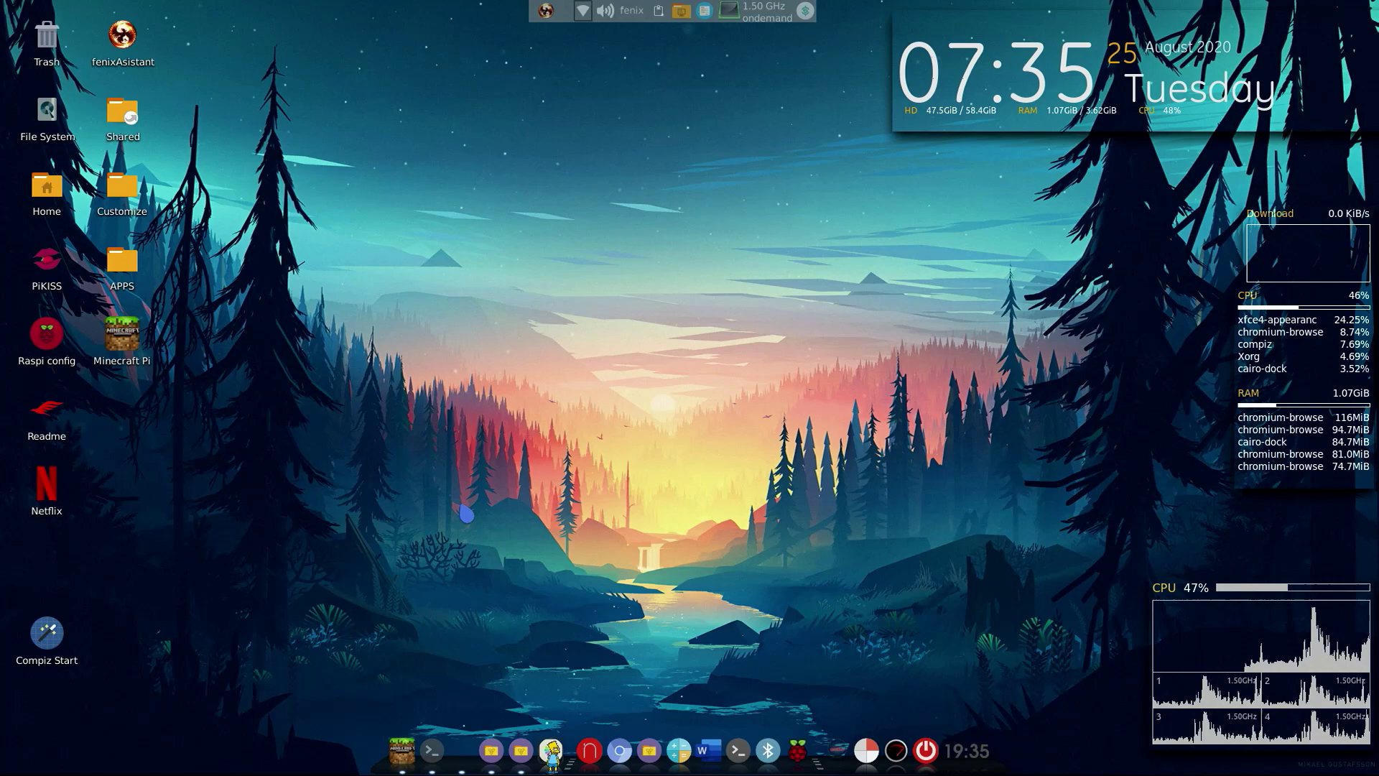
left_click(546, 14)
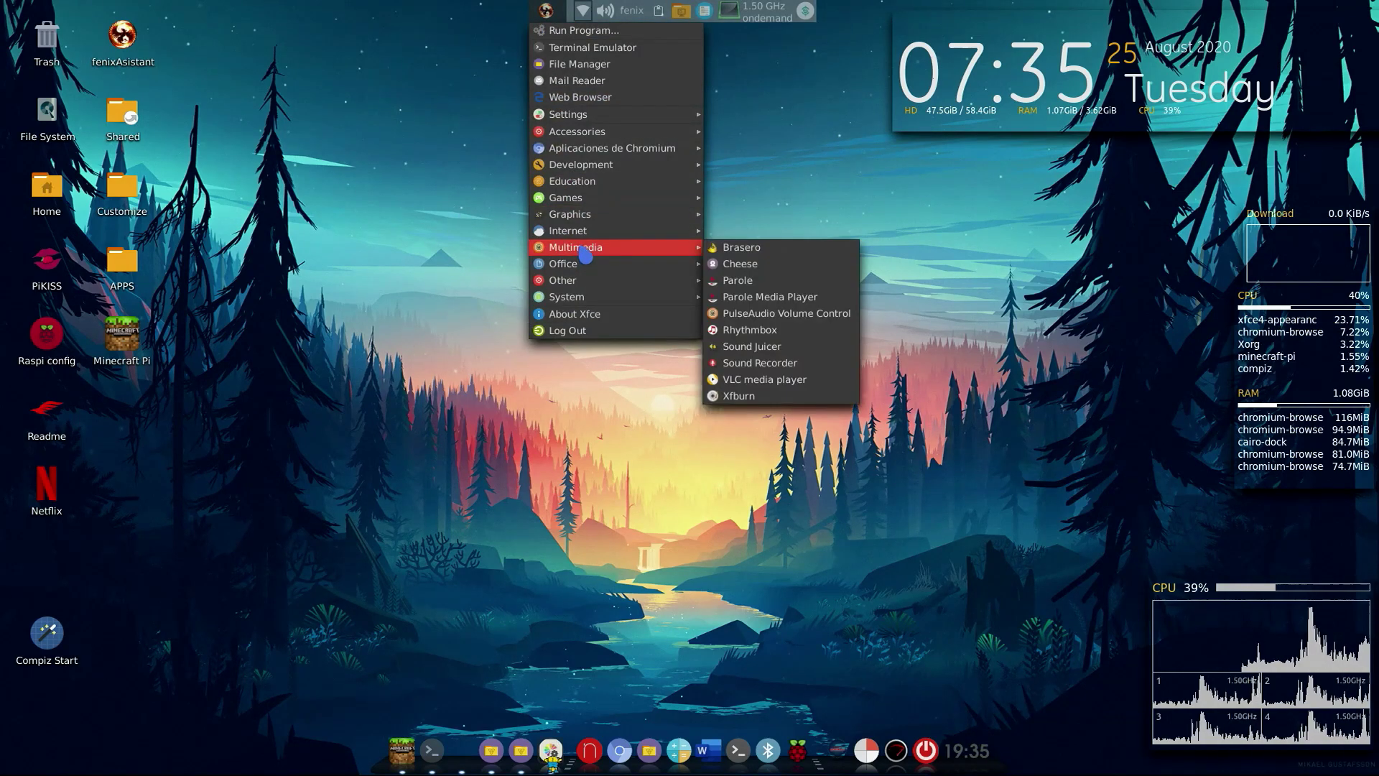
mouse_move(564, 263)
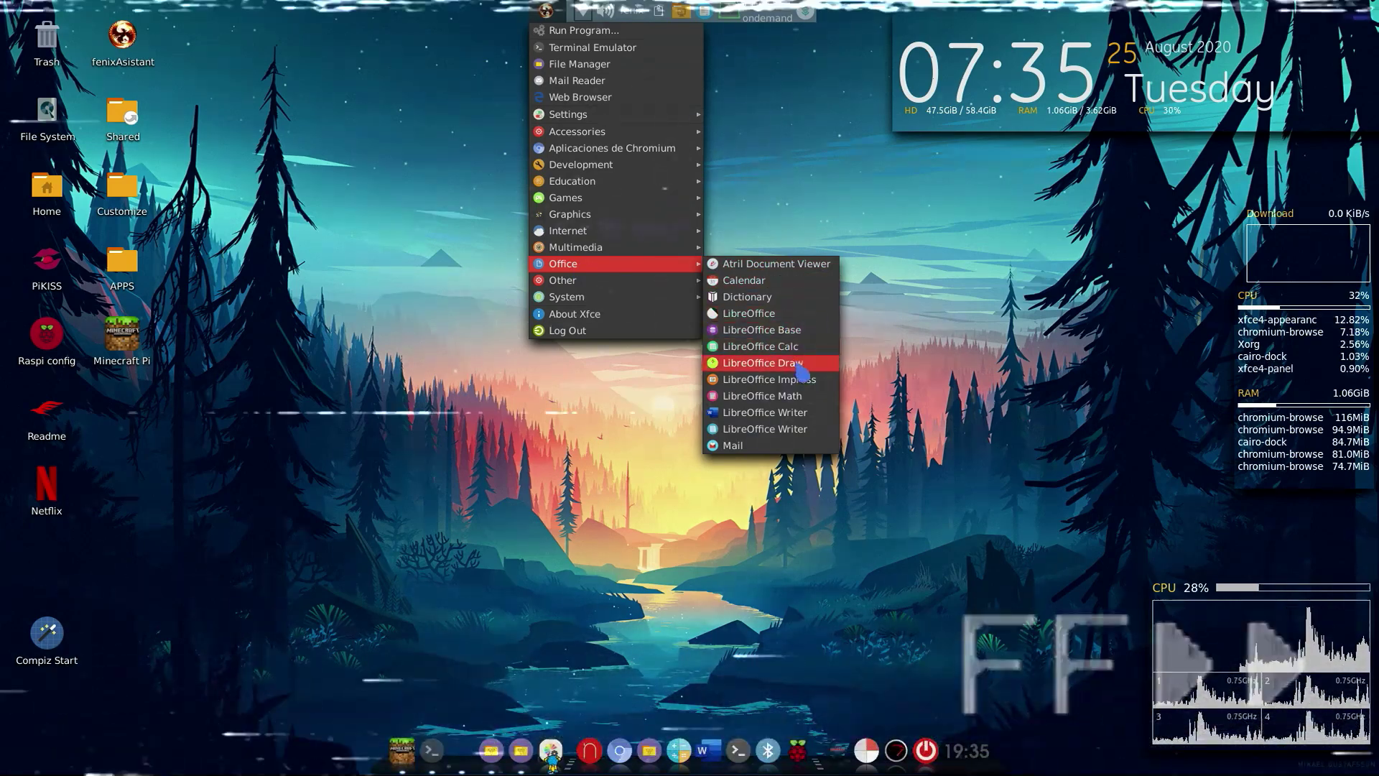
left_click(799, 431)
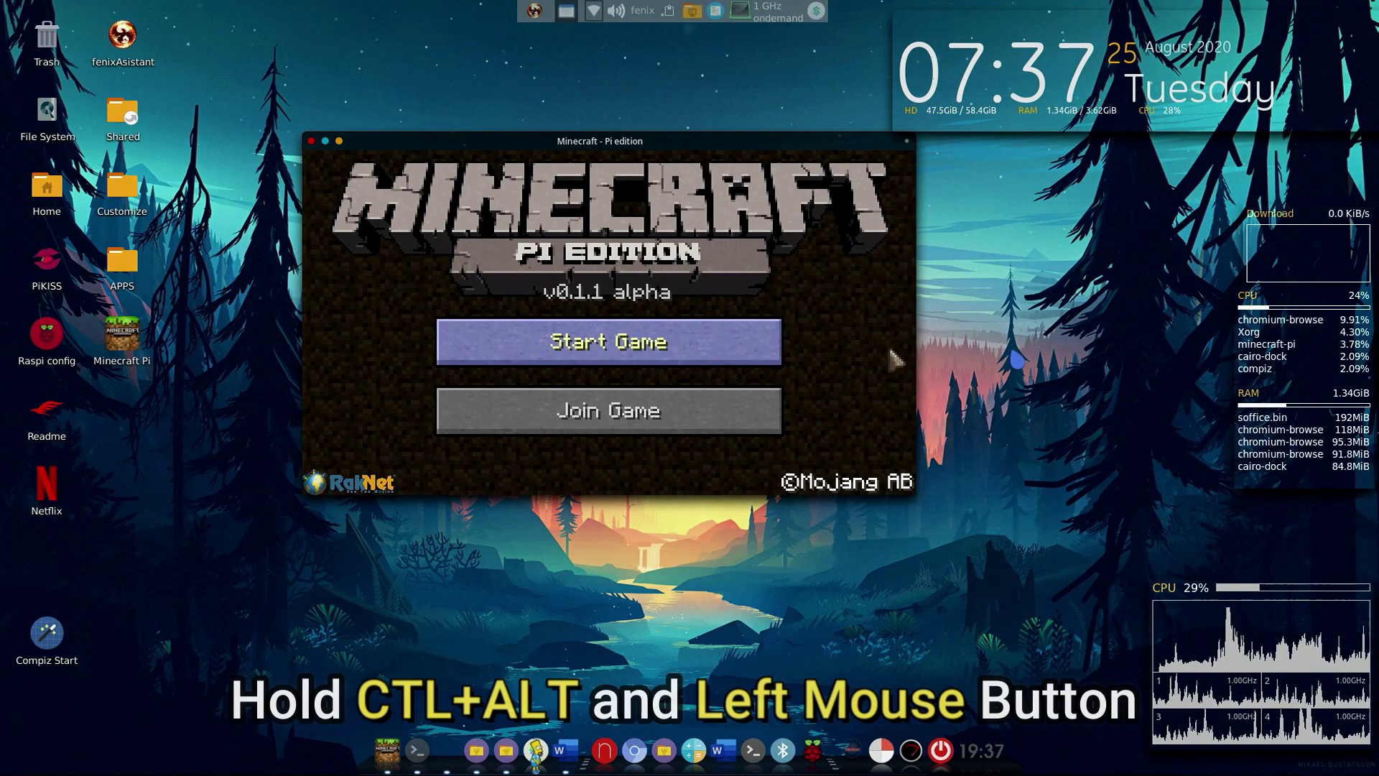
- Rotate the cube past the Minecraft and Appearance workspaces to the home folder workspace
mouse_move(893, 360)
left_mouse_down()
mouse_move(742, 388)
mouse_move(718, 546)
mouse_move(503, 374)
left_mouse_up()
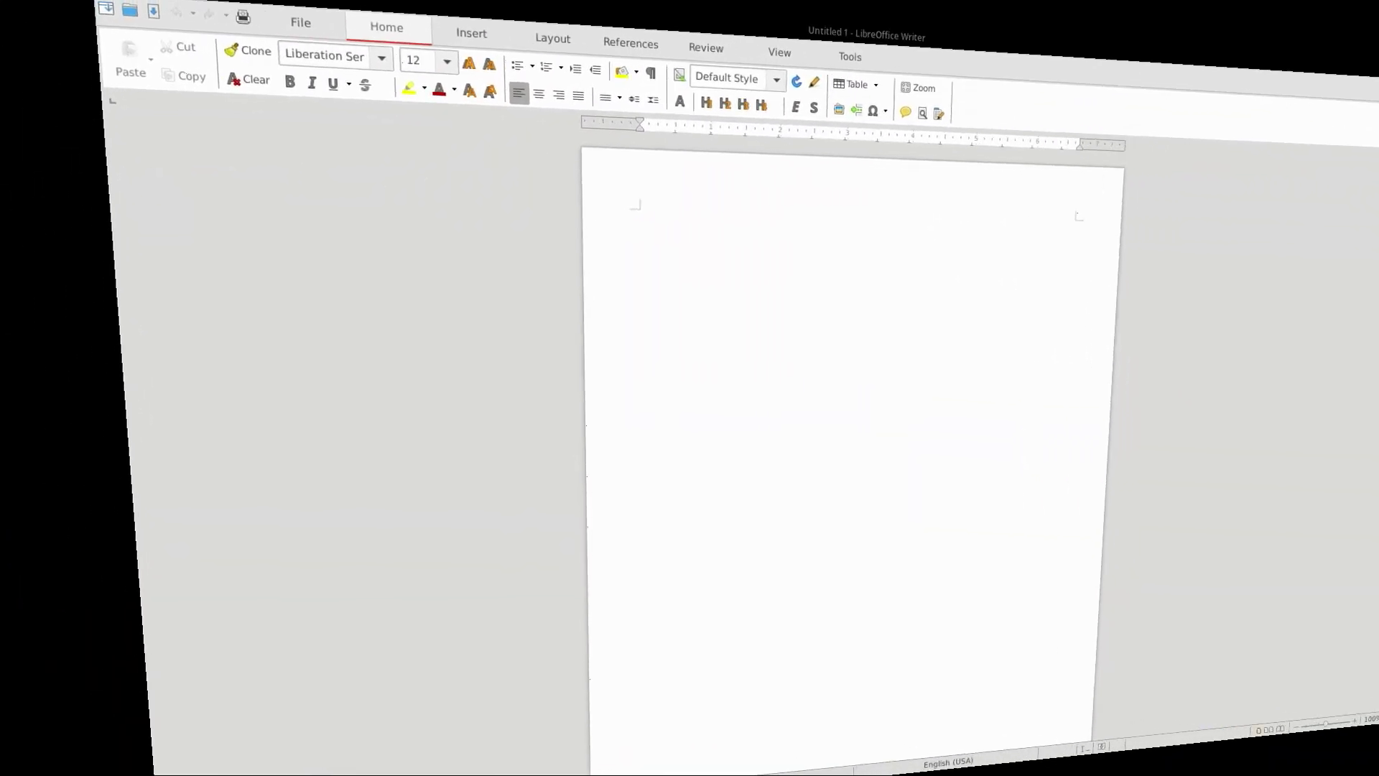
key("ctrl+alt+Right")
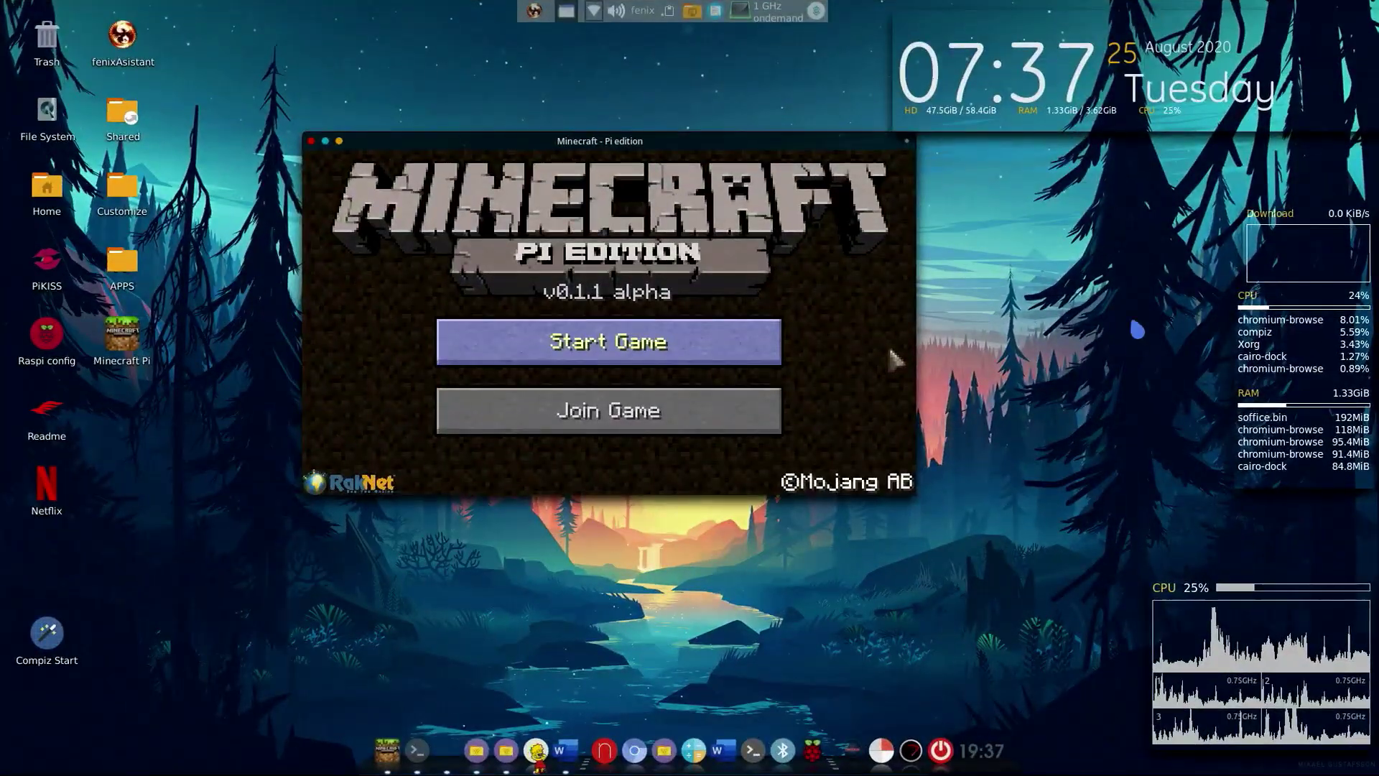
key("ctrl+alt+Right")
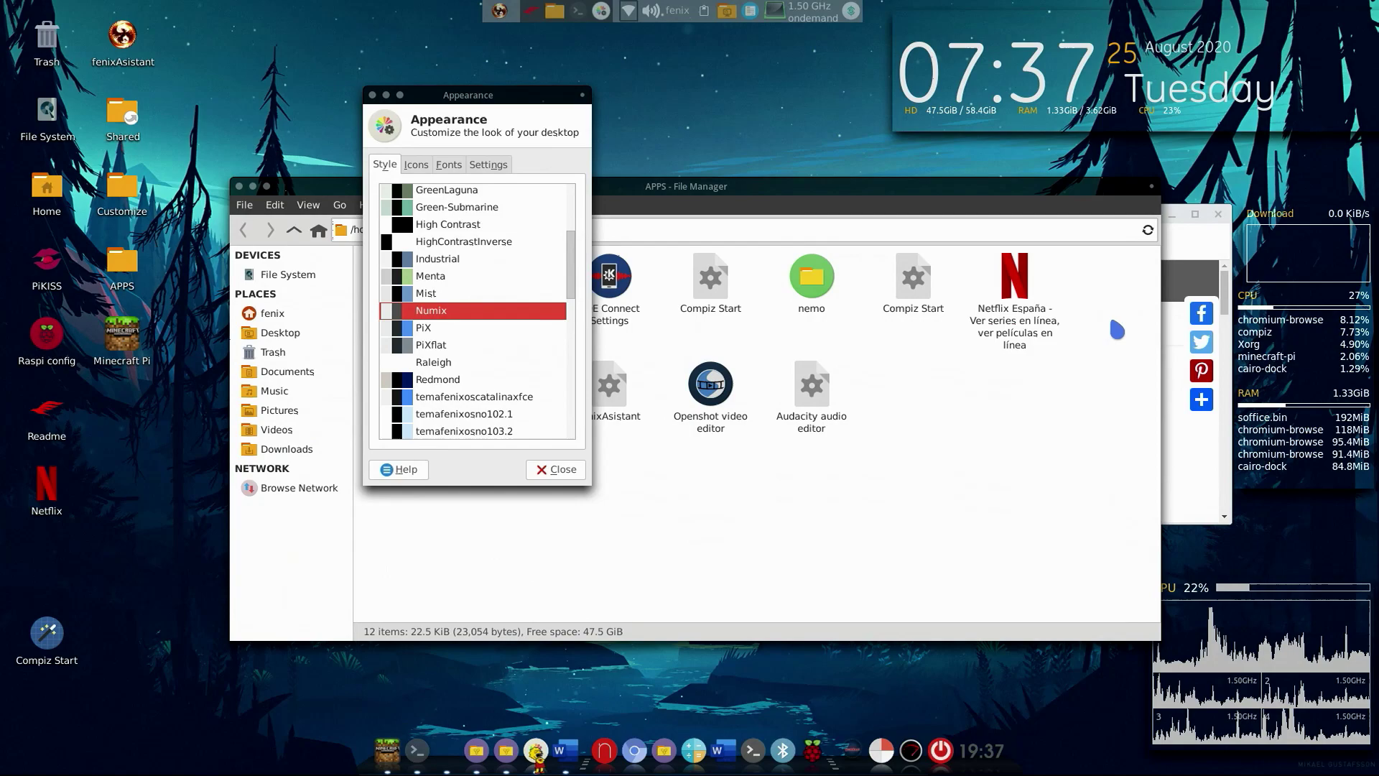
key("ctrl+alt+Right")
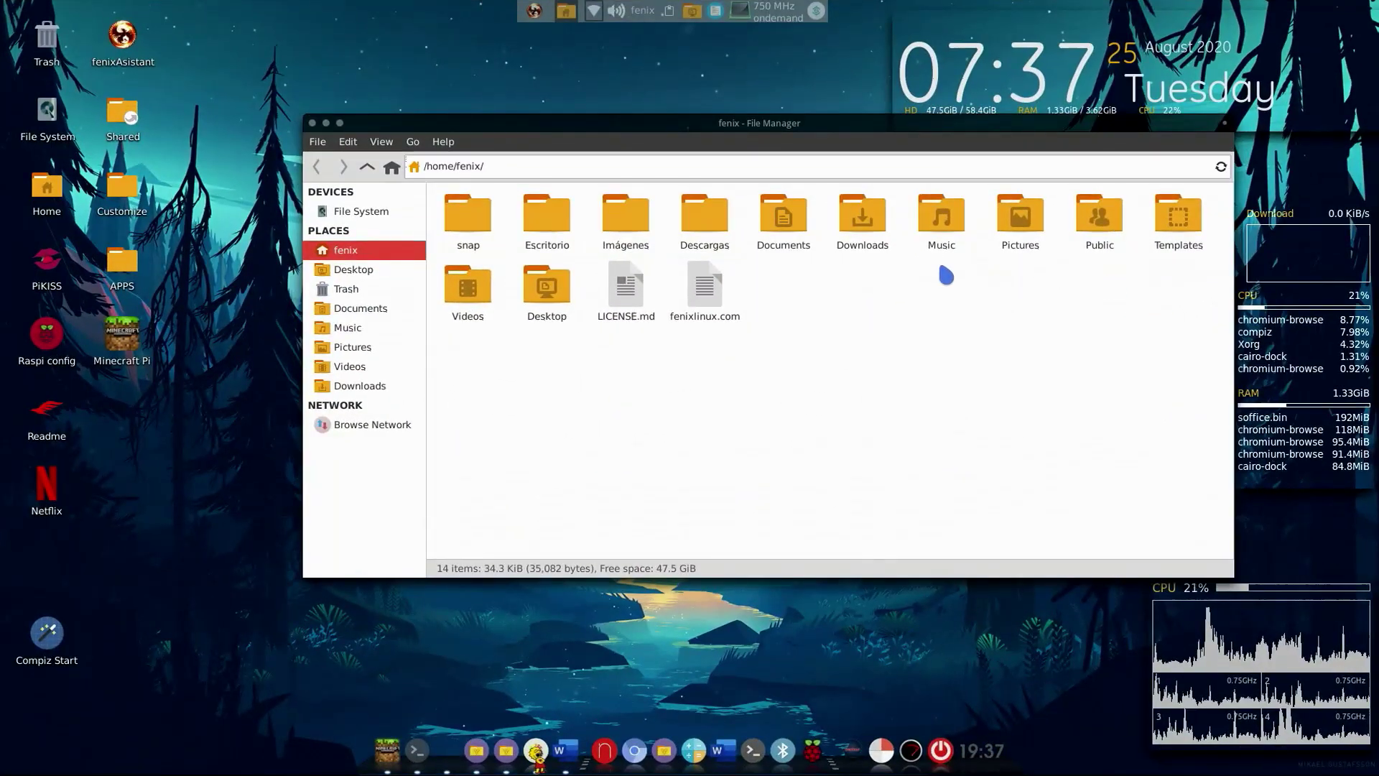
- Close the home folder, log out, and select Xfce Session at the login screen
left_click(312, 123)
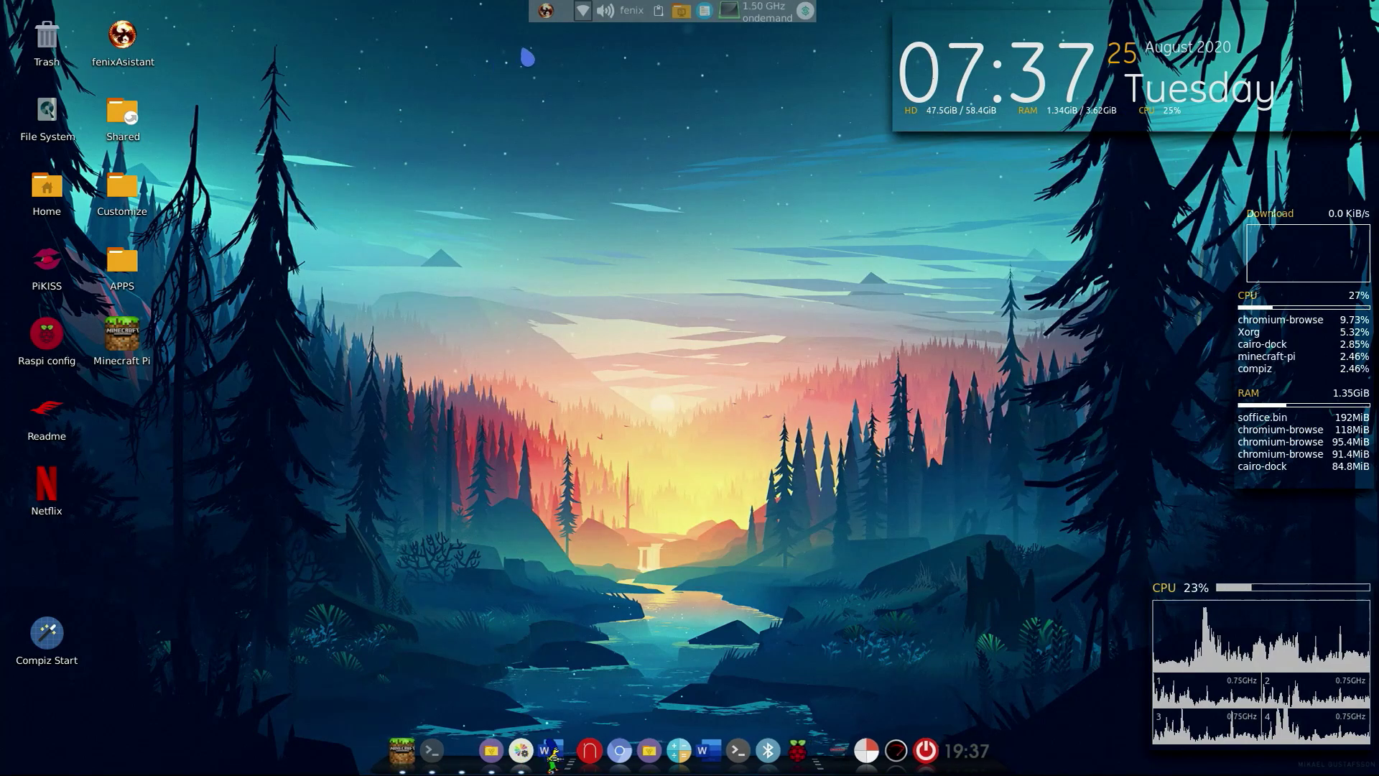
left_click(635, 12)
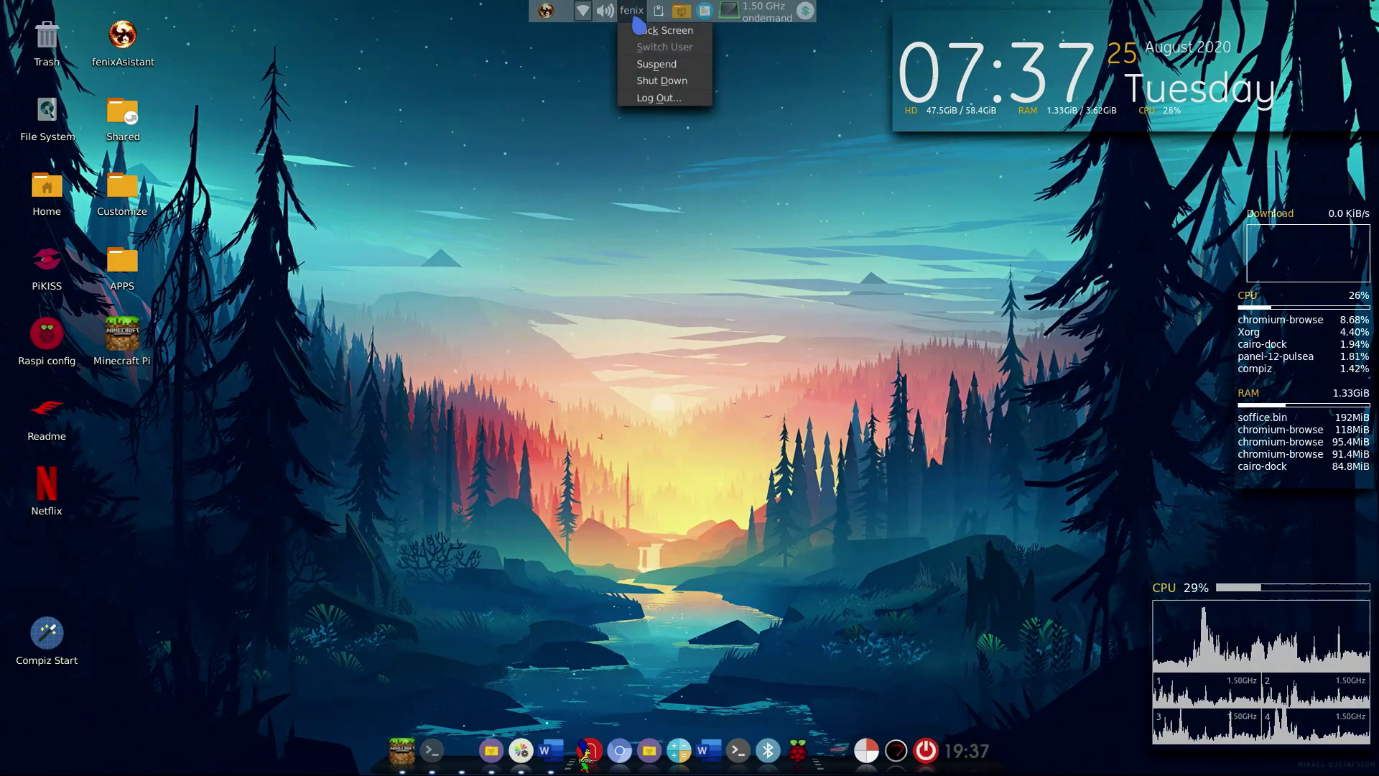
left_click(654, 101)
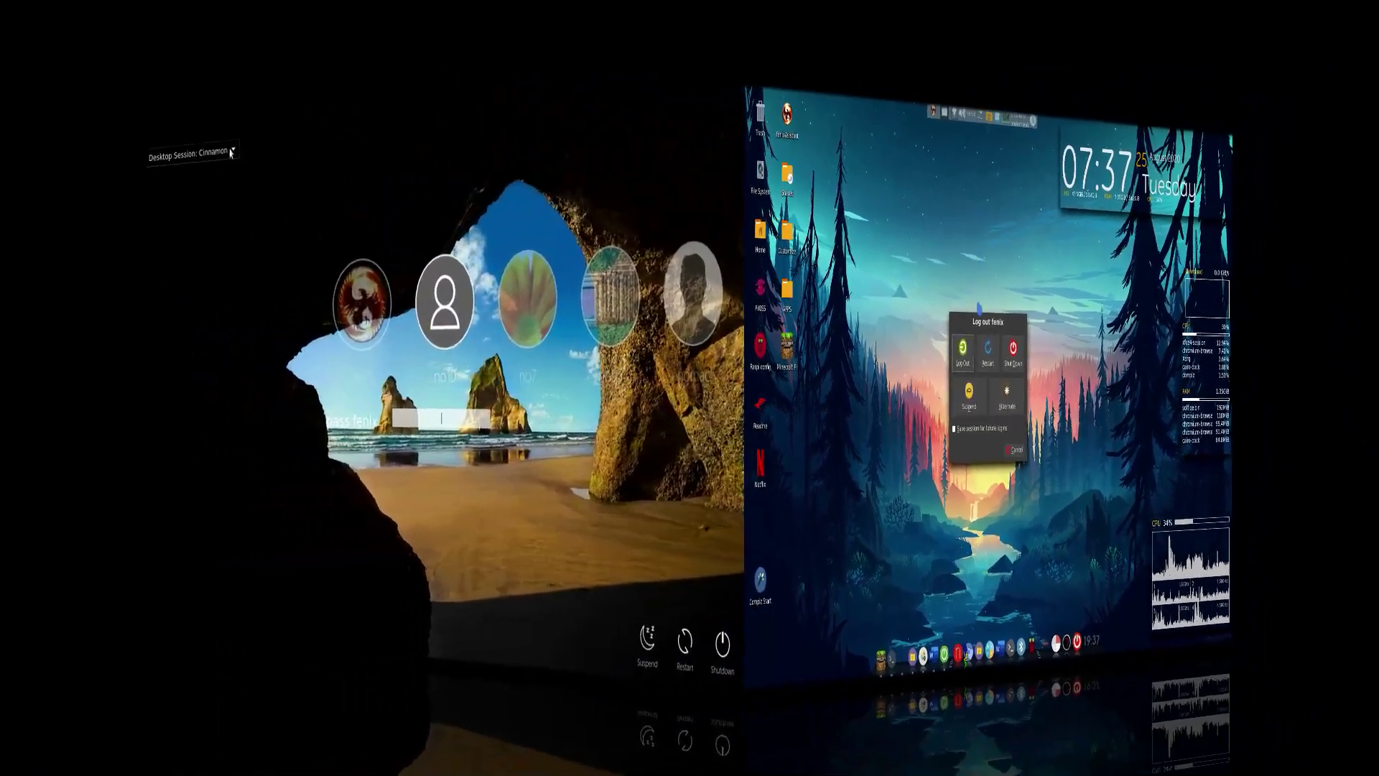
left_click(214, 92)
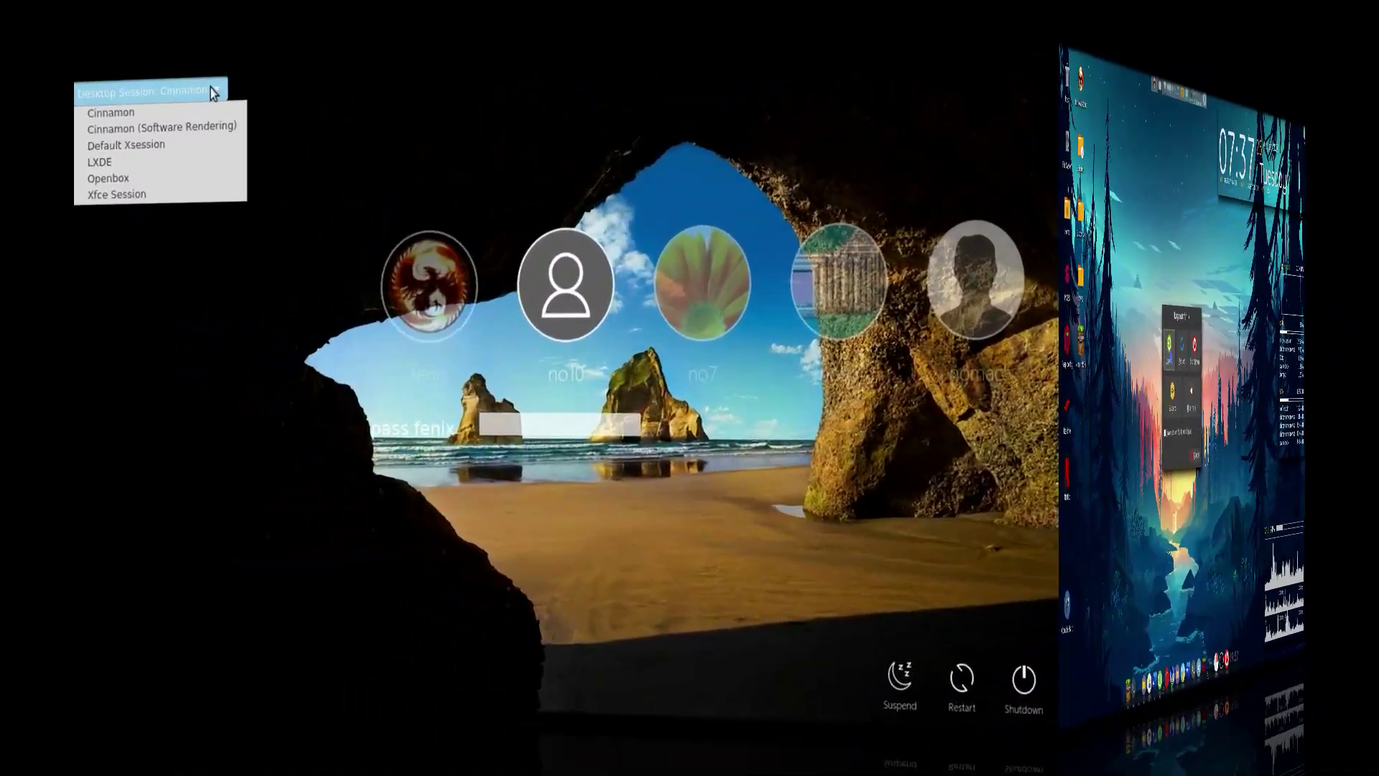
left_click(126, 143)
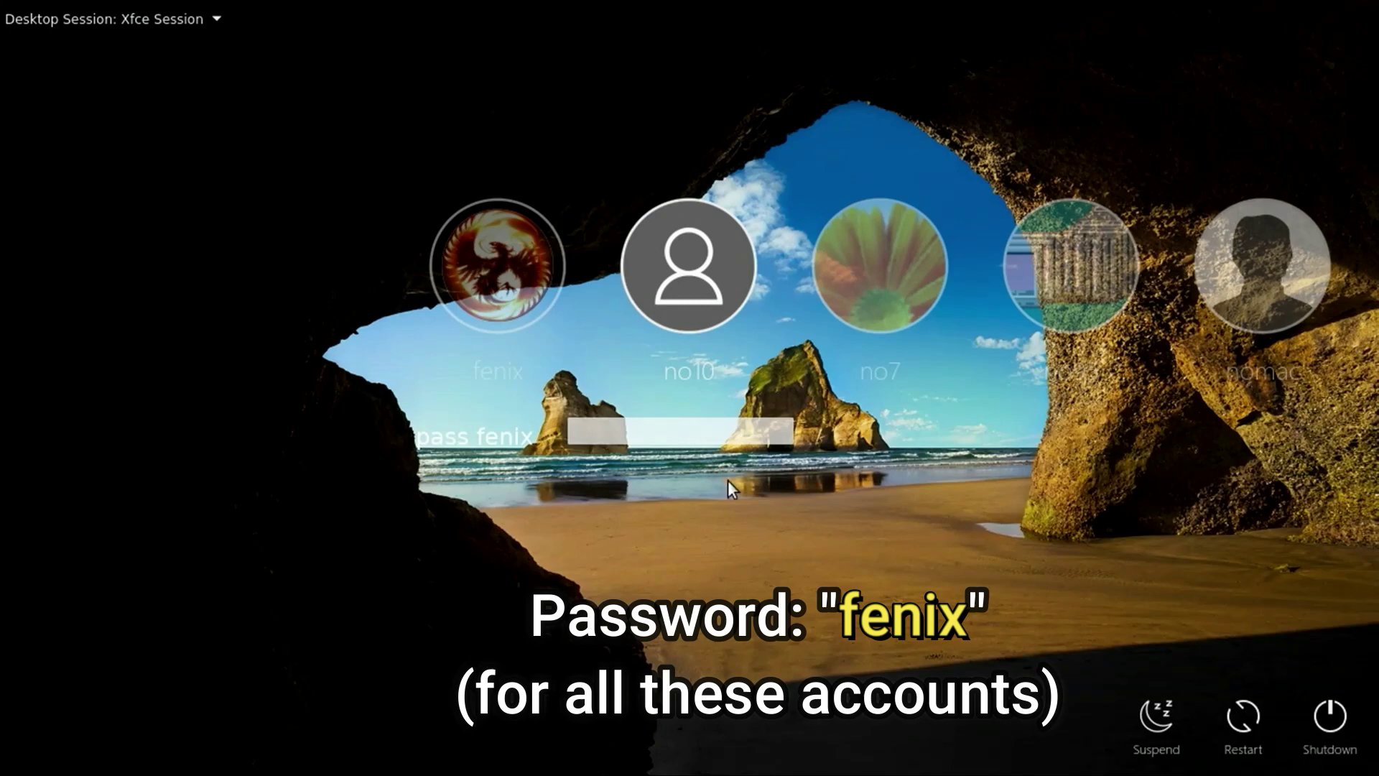
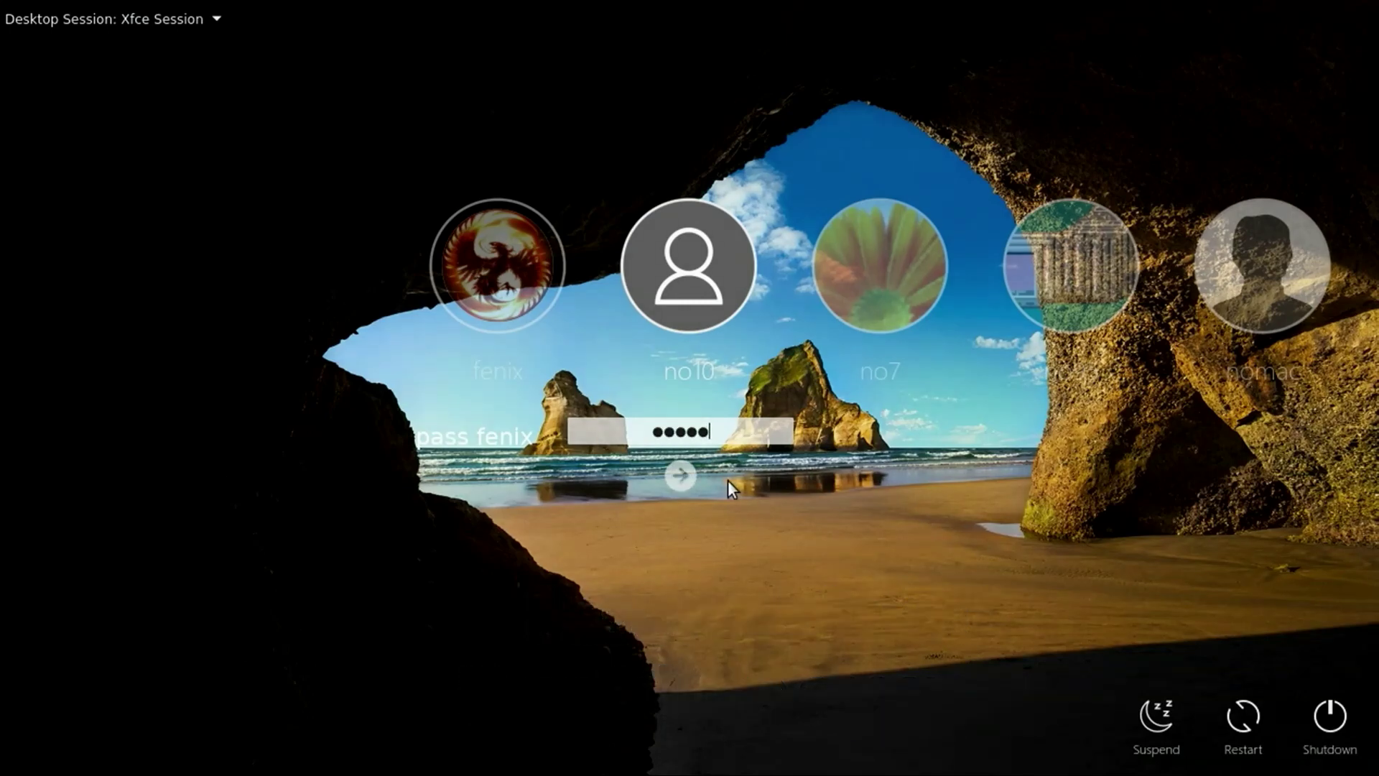
key("Return")
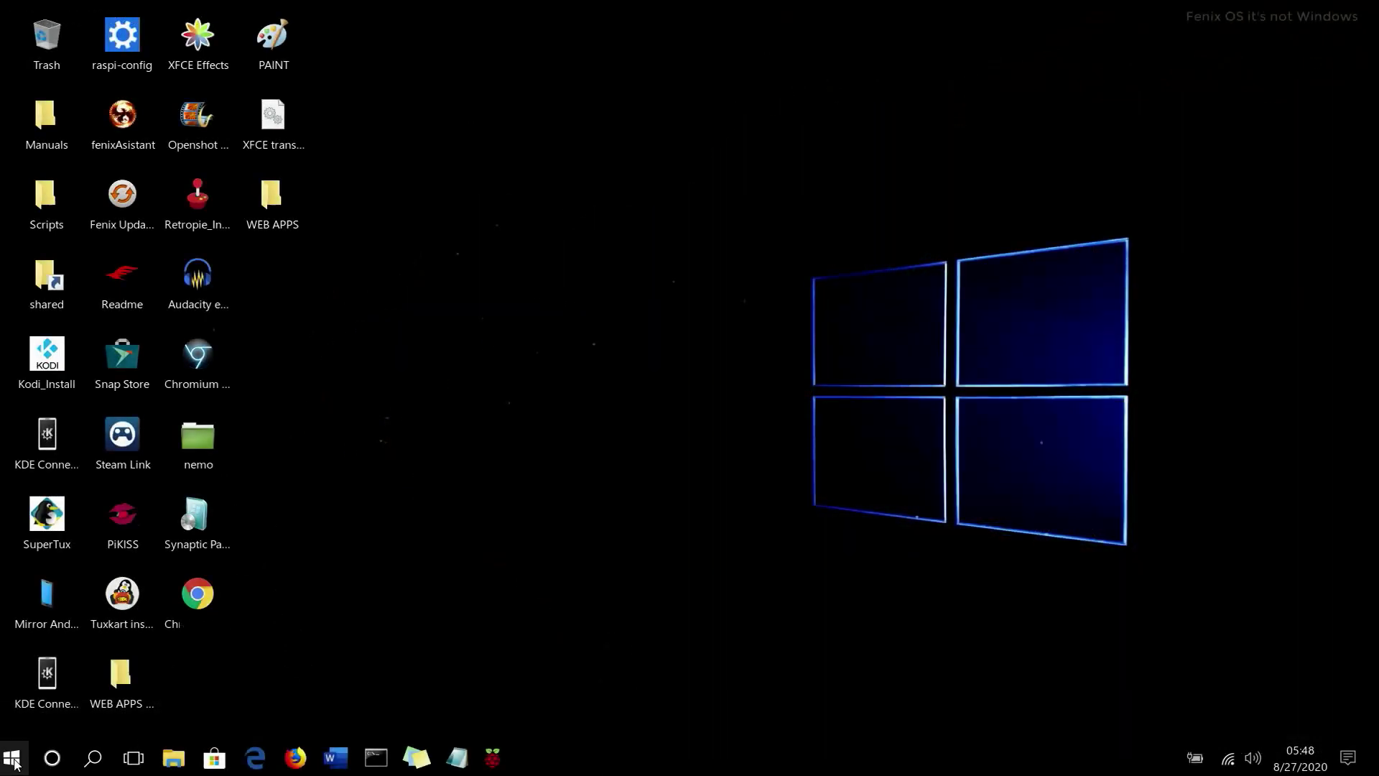
left_click(12, 758)
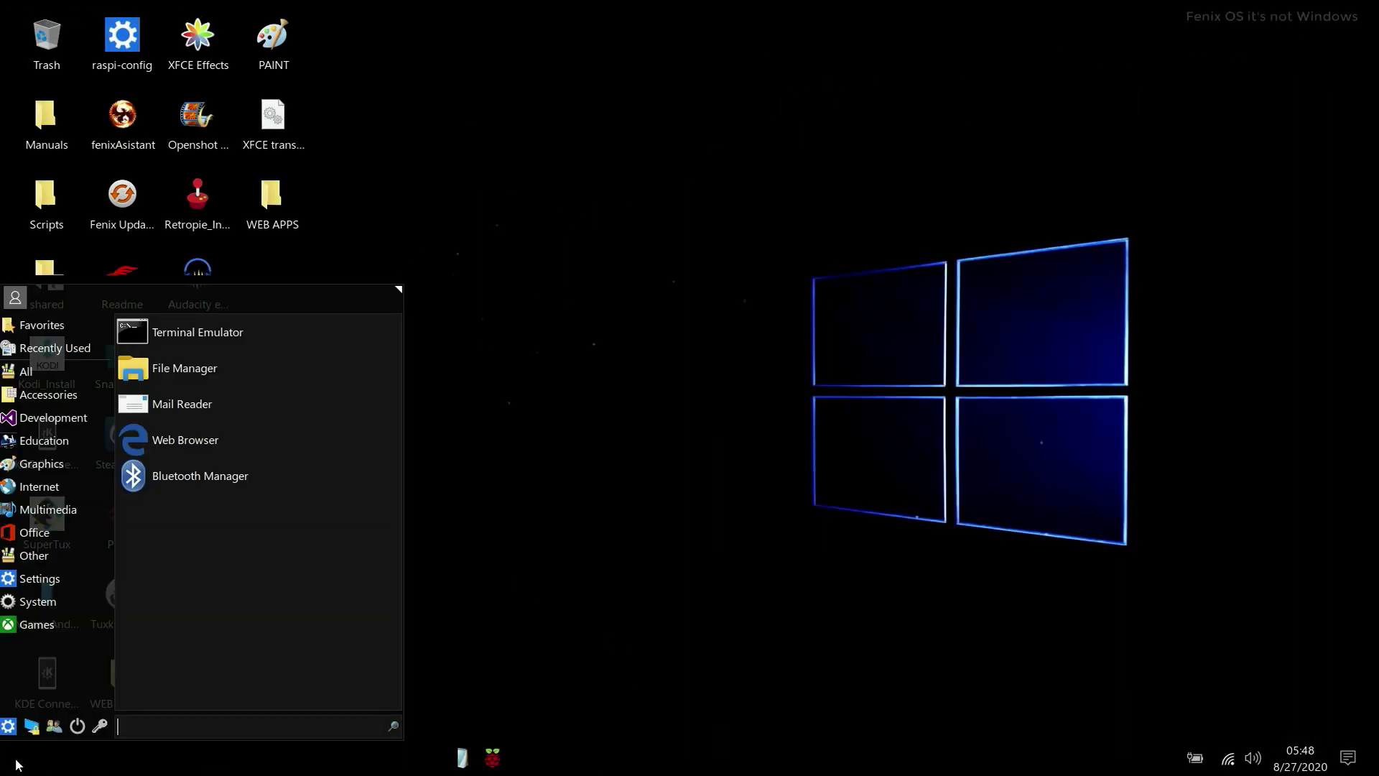
left_click(42, 489)
left_click(57, 364)
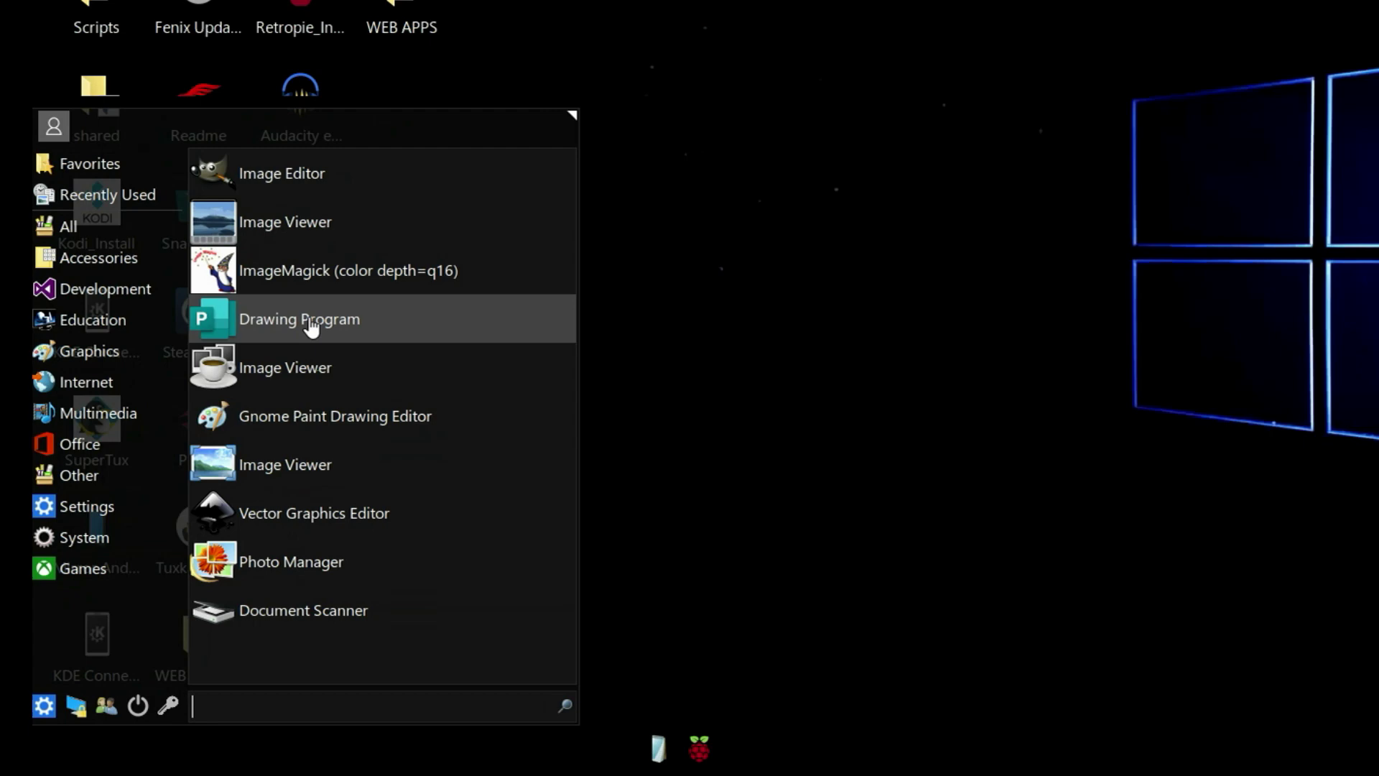
left_click(304, 430)
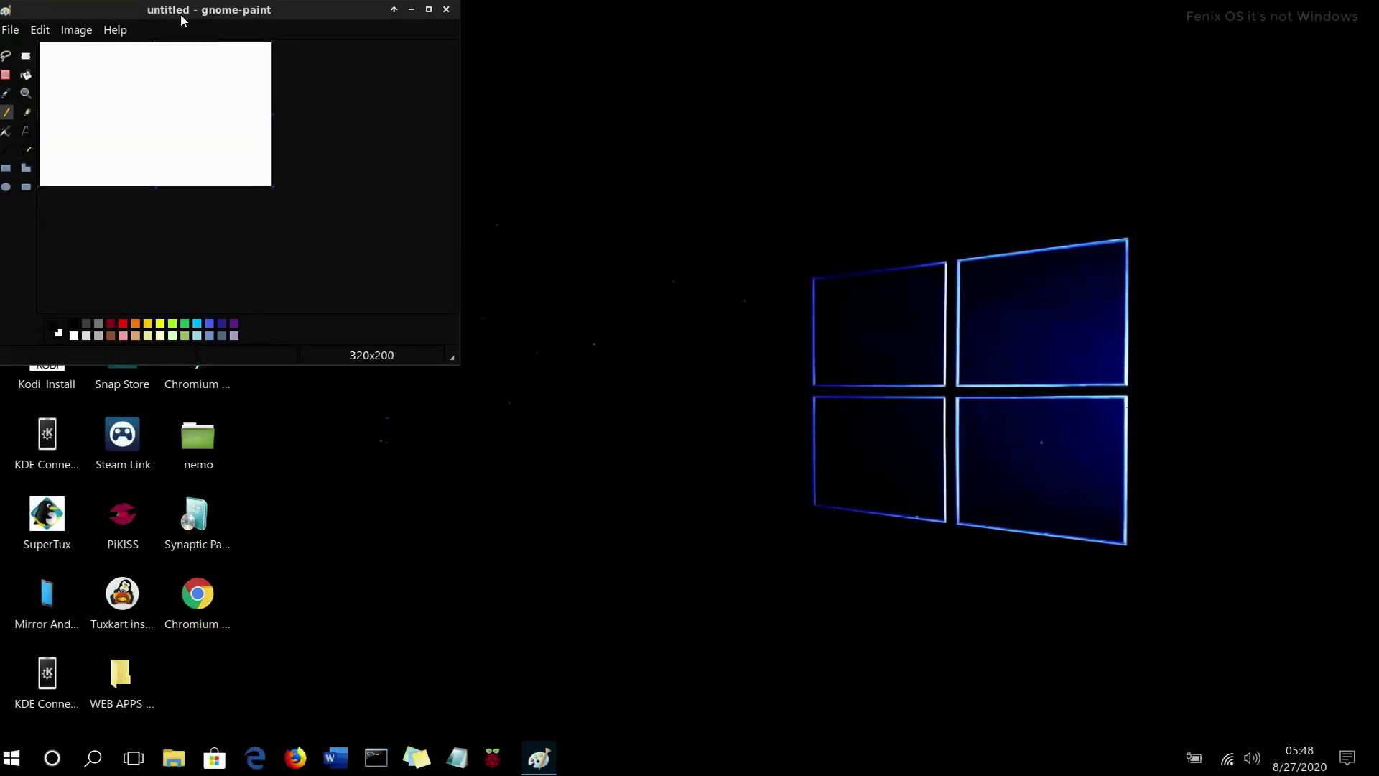
- Reposition the gnome-paint window and brush a thick blue freehand scribble on the canvas
left_click_drag(182, 20, 566, 198)
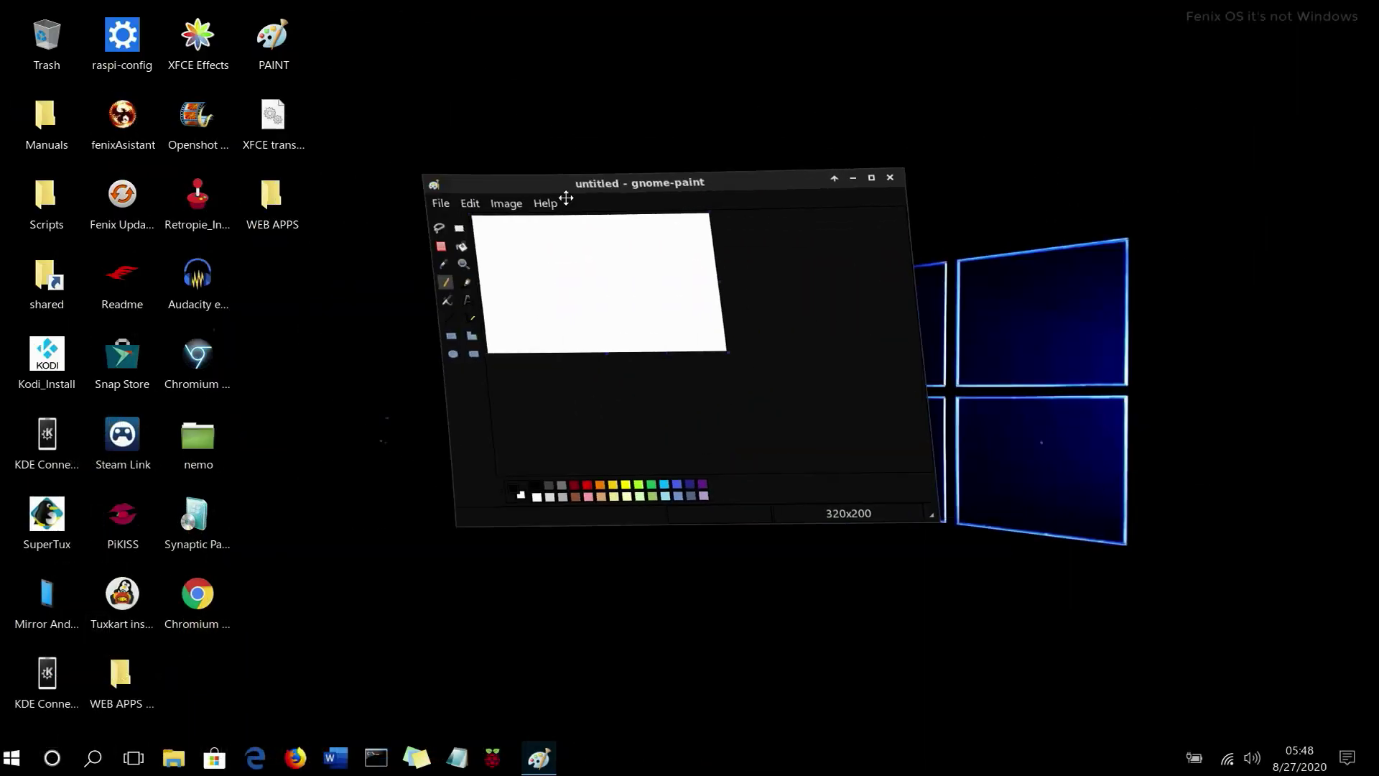
mouse_move(566, 198)
left_mouse_down()
mouse_move(597, 365)
mouse_move(530, 175)
left_mouse_up()
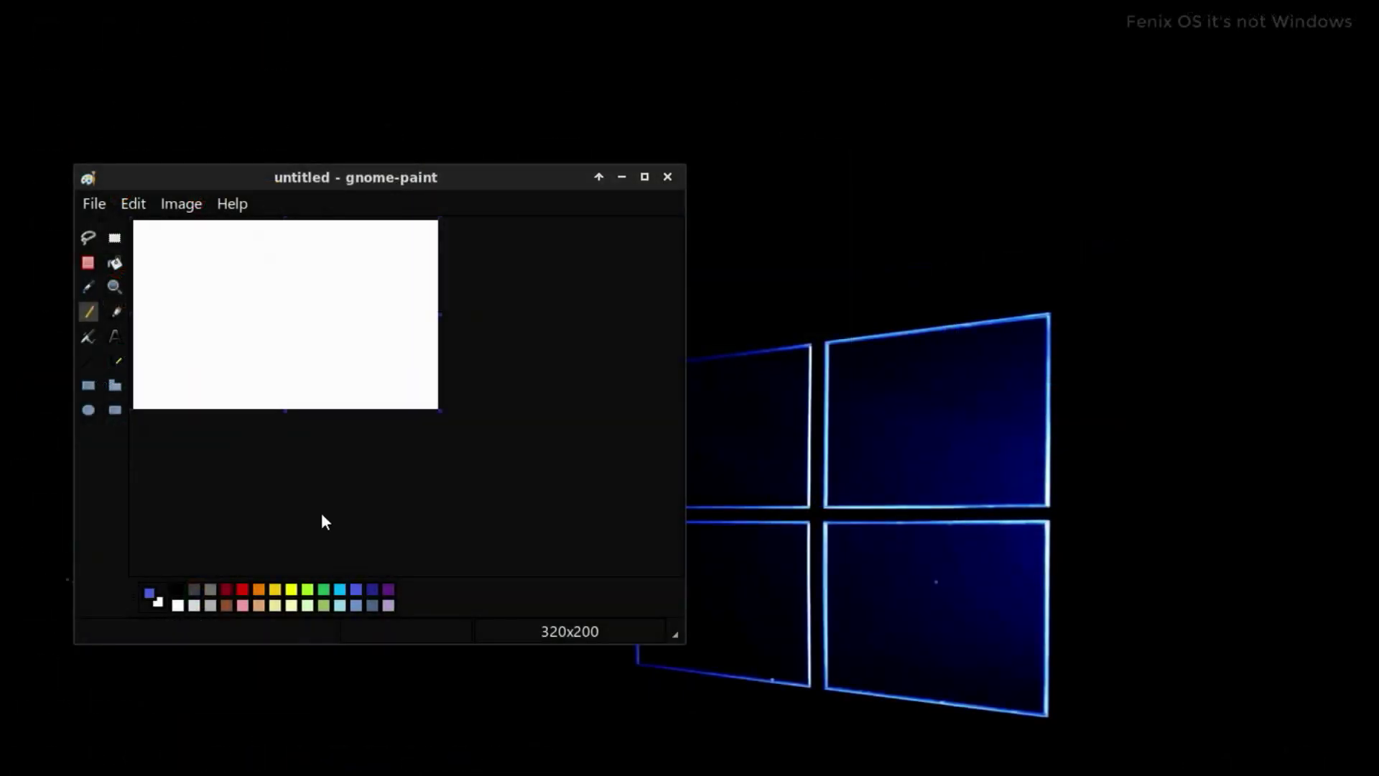
left_click(116, 311)
left_click(191, 311)
left_click(213, 296)
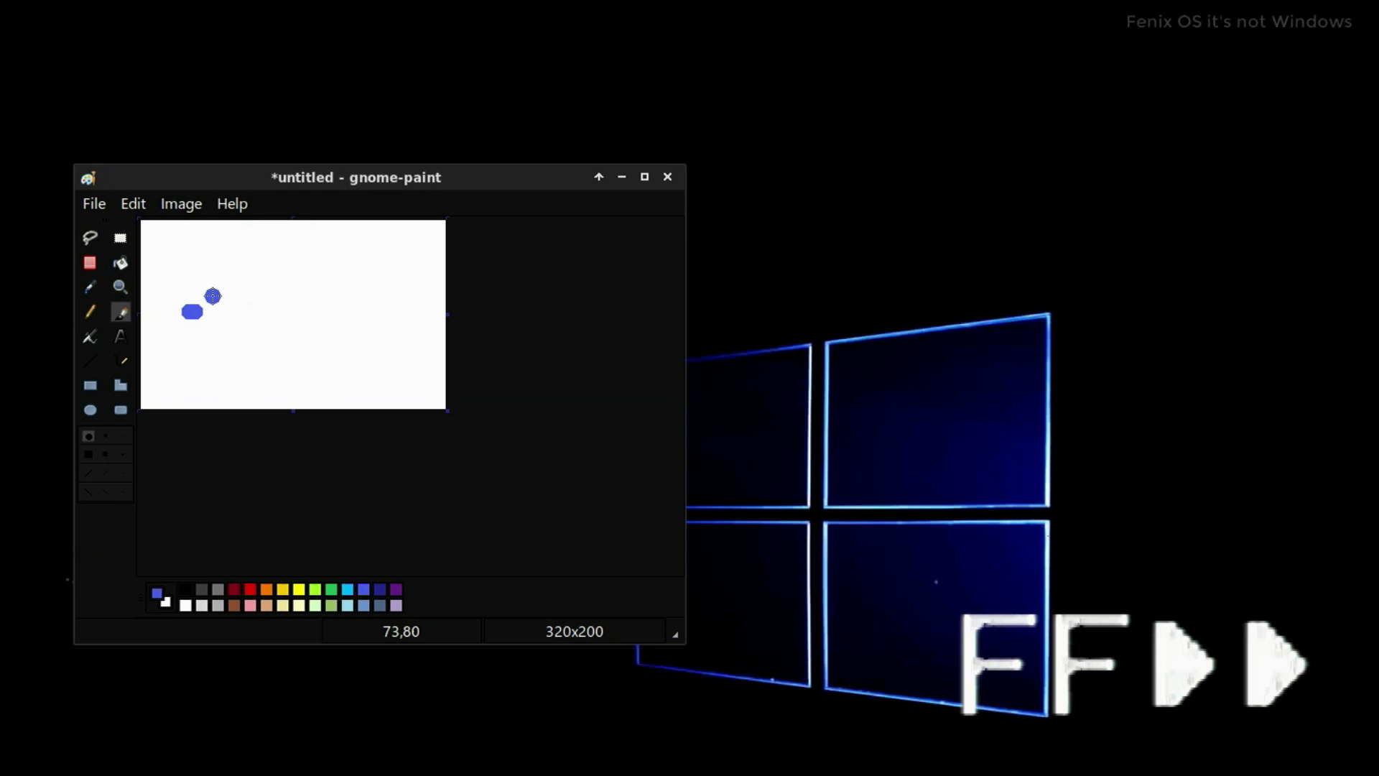
mouse_move(212, 296)
left_mouse_down()
mouse_move(221, 346)
mouse_move(401, 288)
mouse_move(176, 370)
left_mouse_up()
- Draw a solid red filled ellipse at the lower right, then move the window top-right
left_click(91, 410)
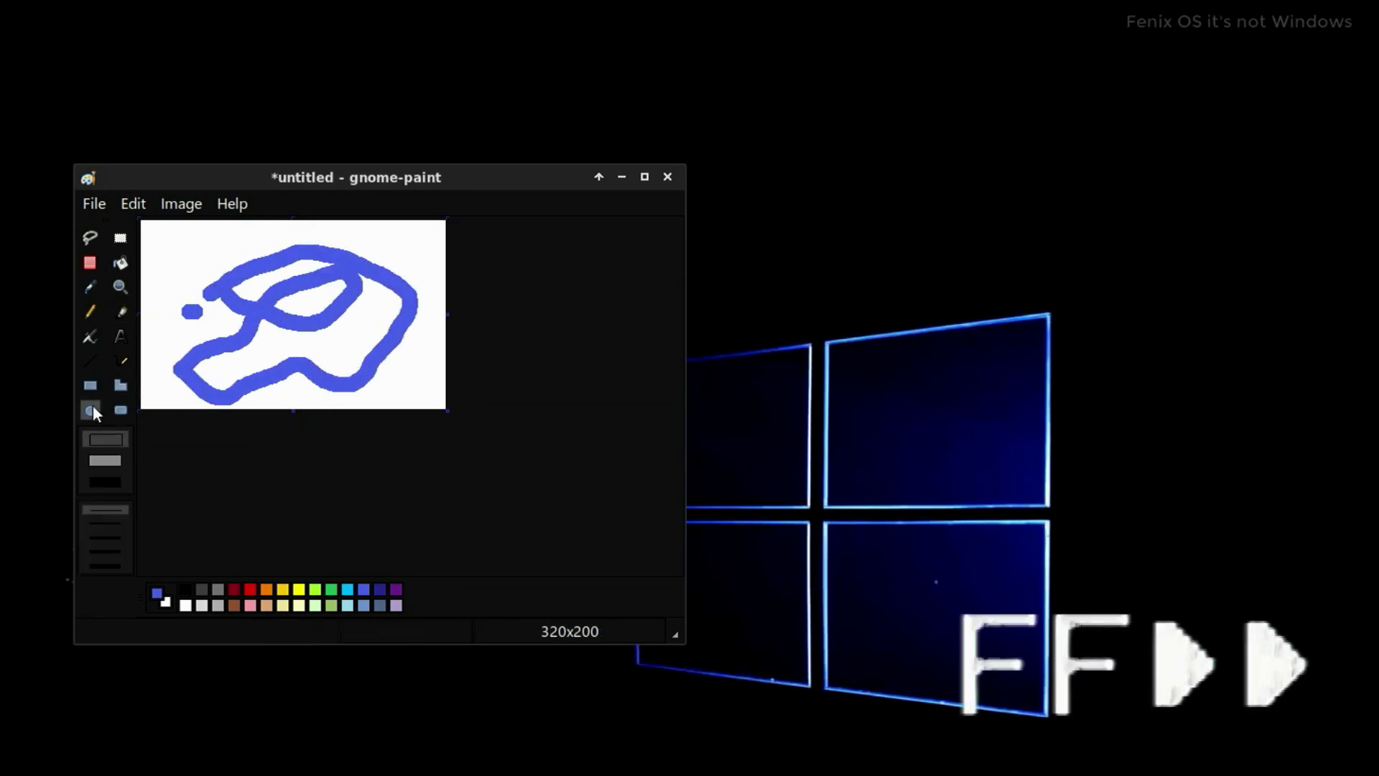
left_click(105, 482)
left_click(250, 589)
left_click_drag(294, 313, 416, 408)
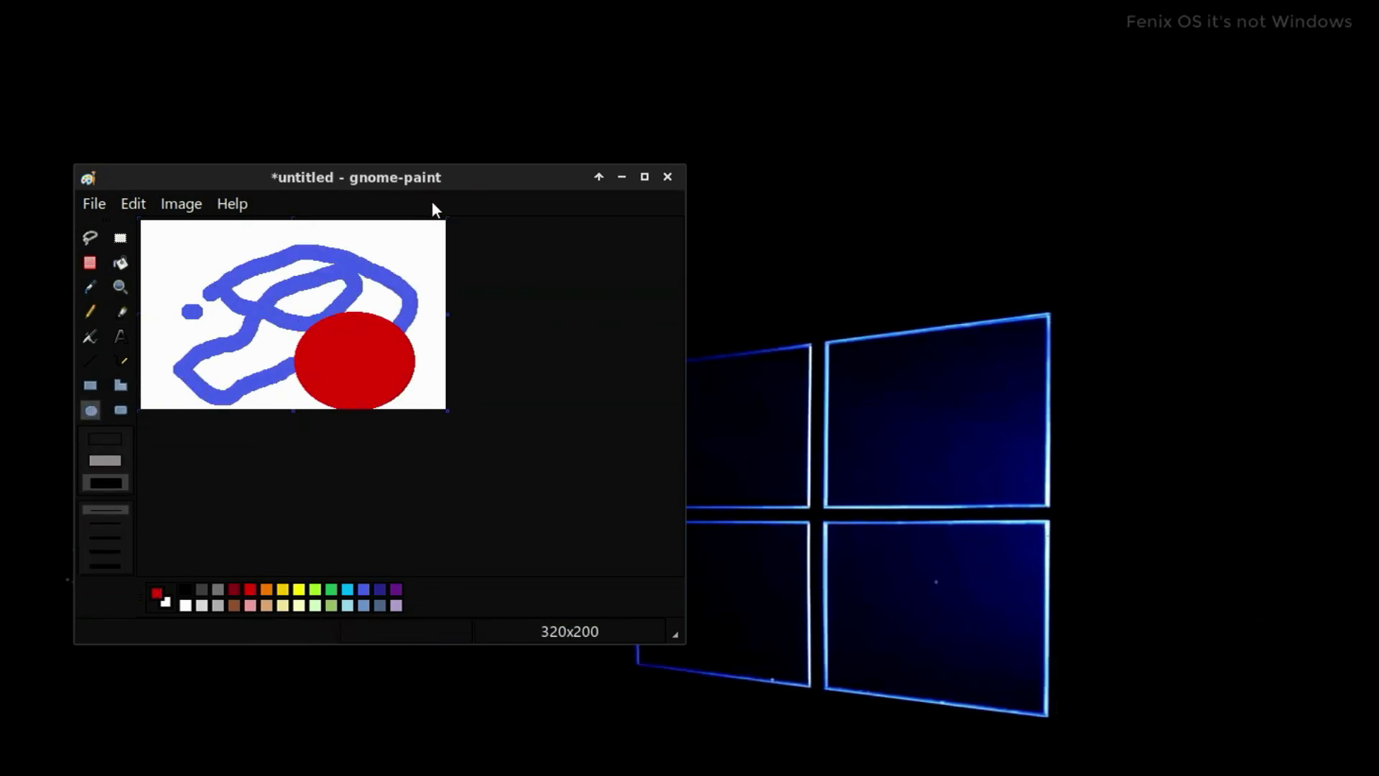
left_click_drag(455, 176, 1012, 96)
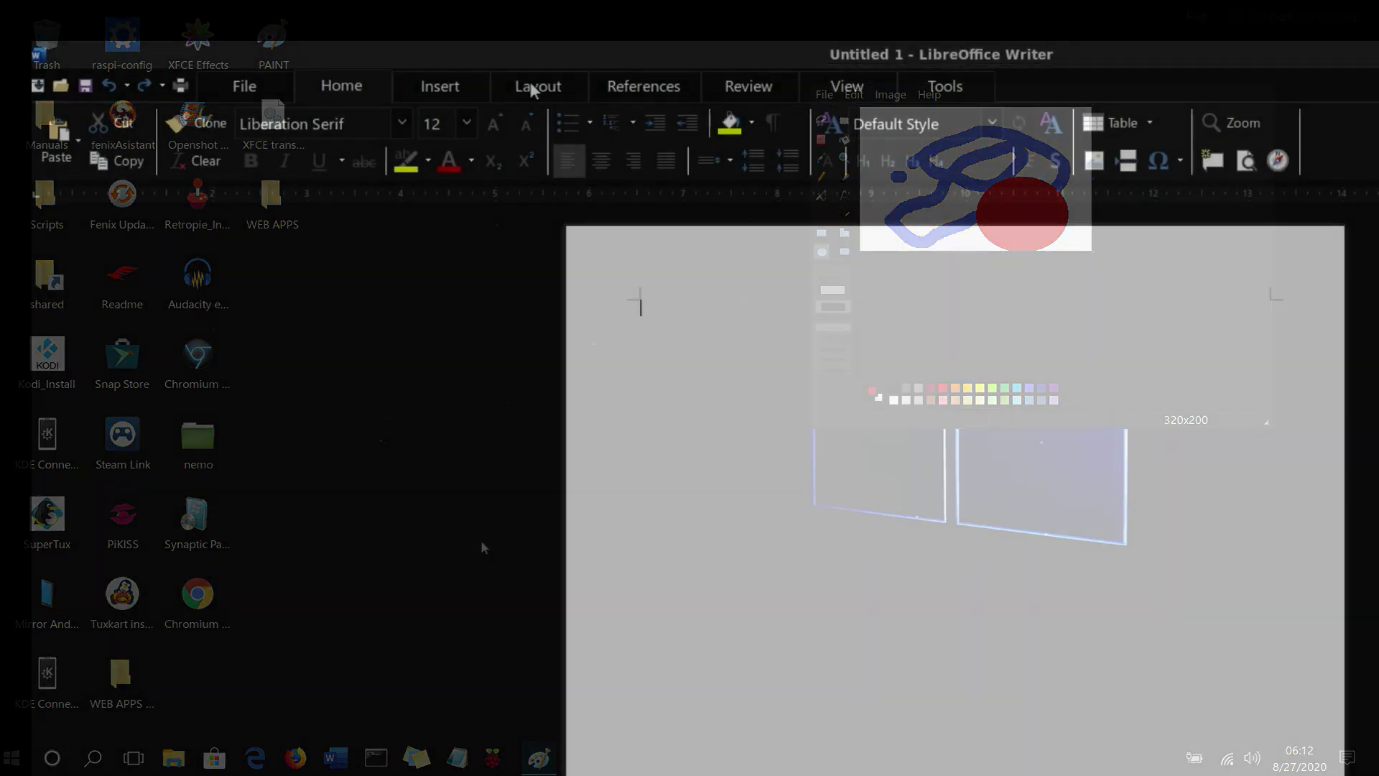
- Type 'This is pretty cool!', enlarge it to 32 pt, and place the cursor at the line's end
left_click(628, 81)
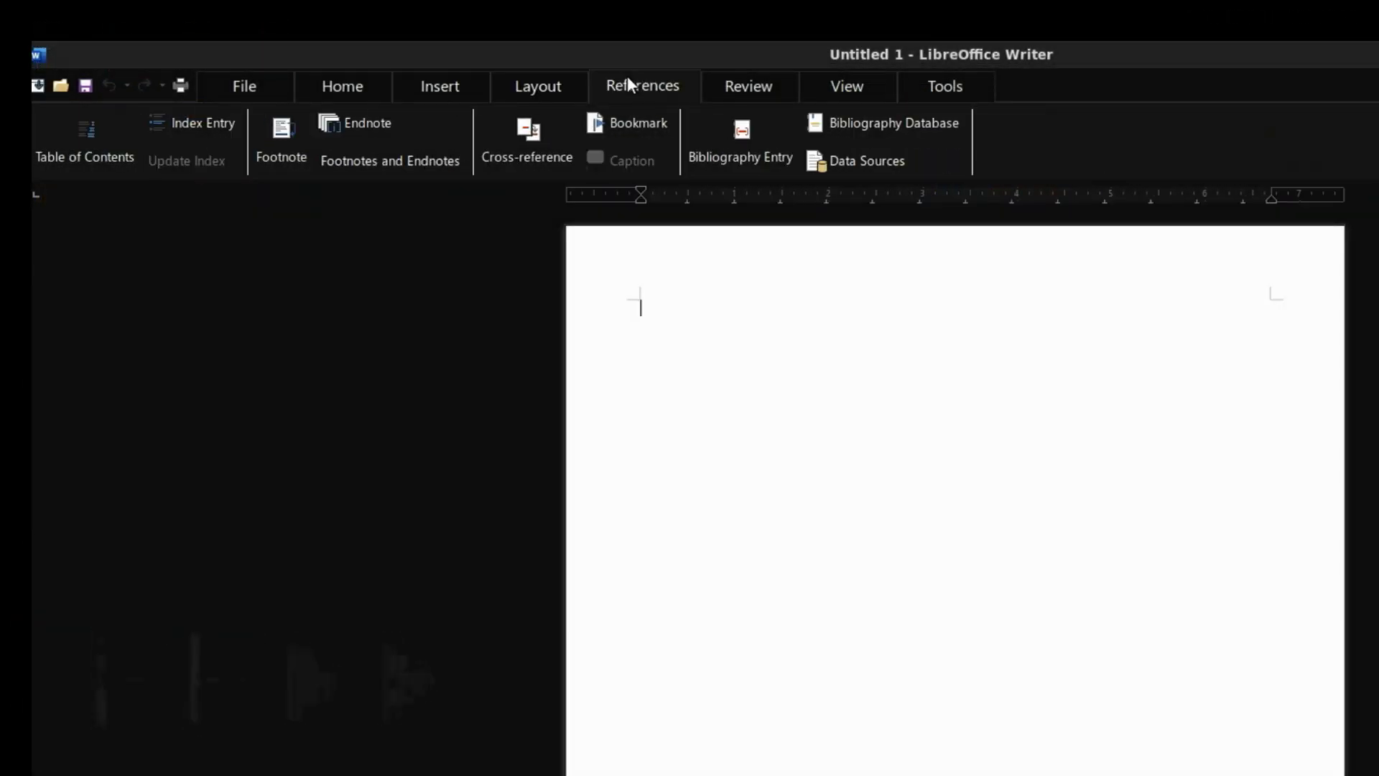
left_click(359, 99)
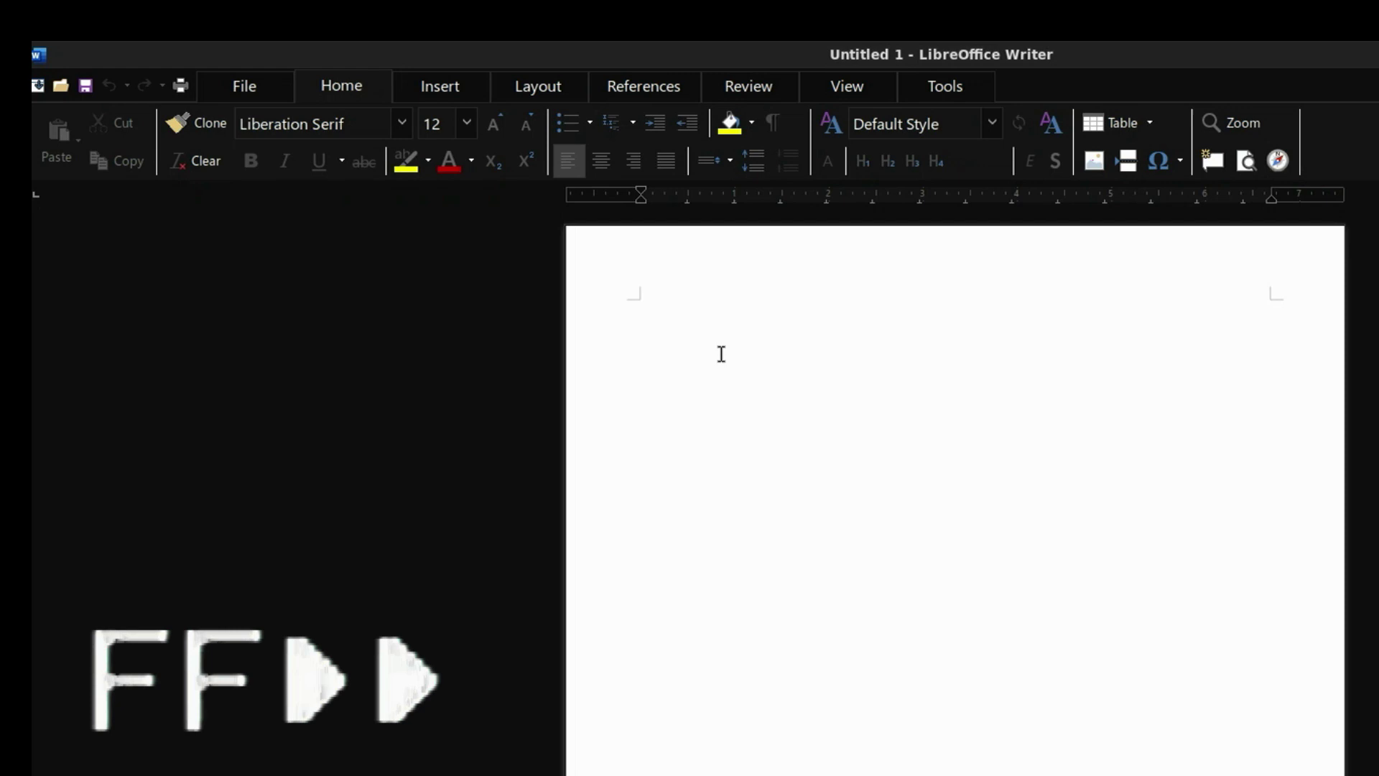
type("This is pretty cool!")
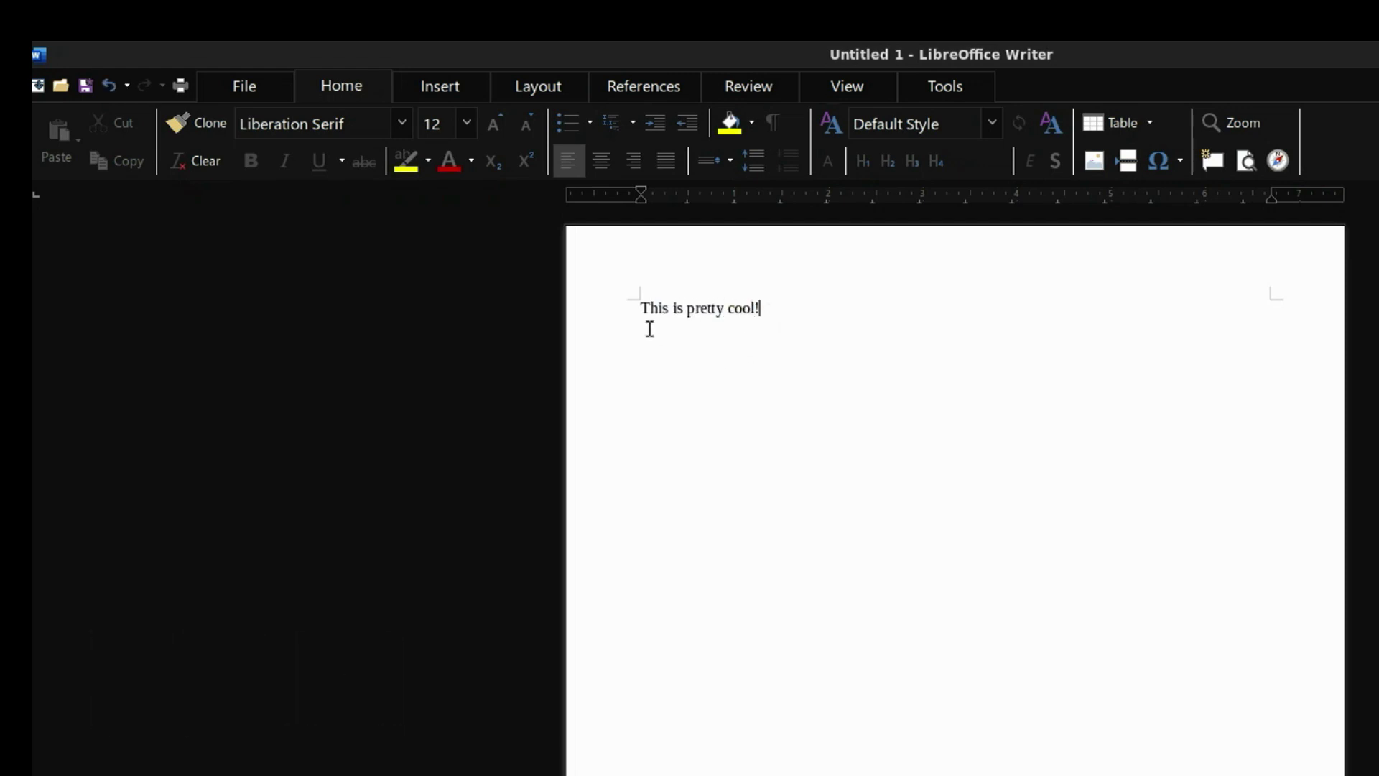
left_click(493, 125)
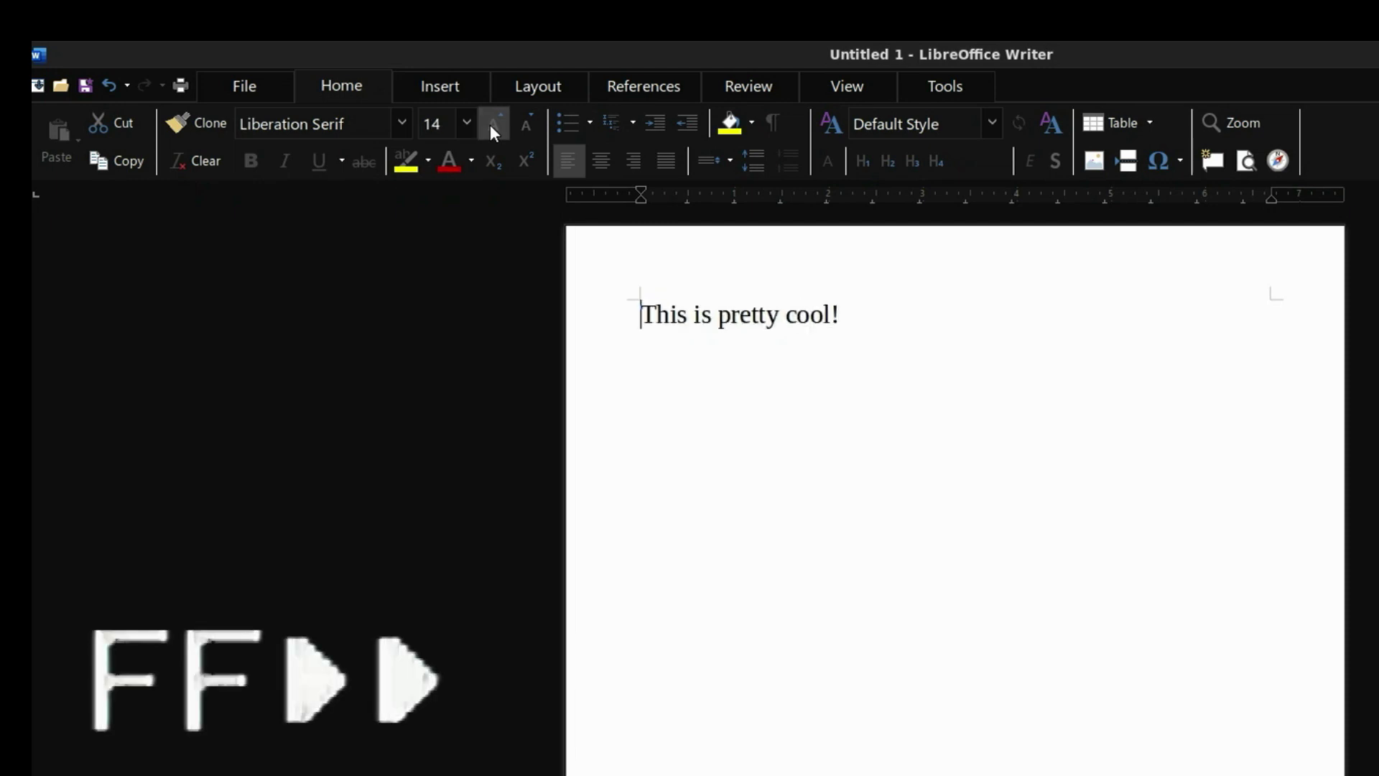
left_click(494, 125)
left_click(494, 125)
left_click(434, 318)
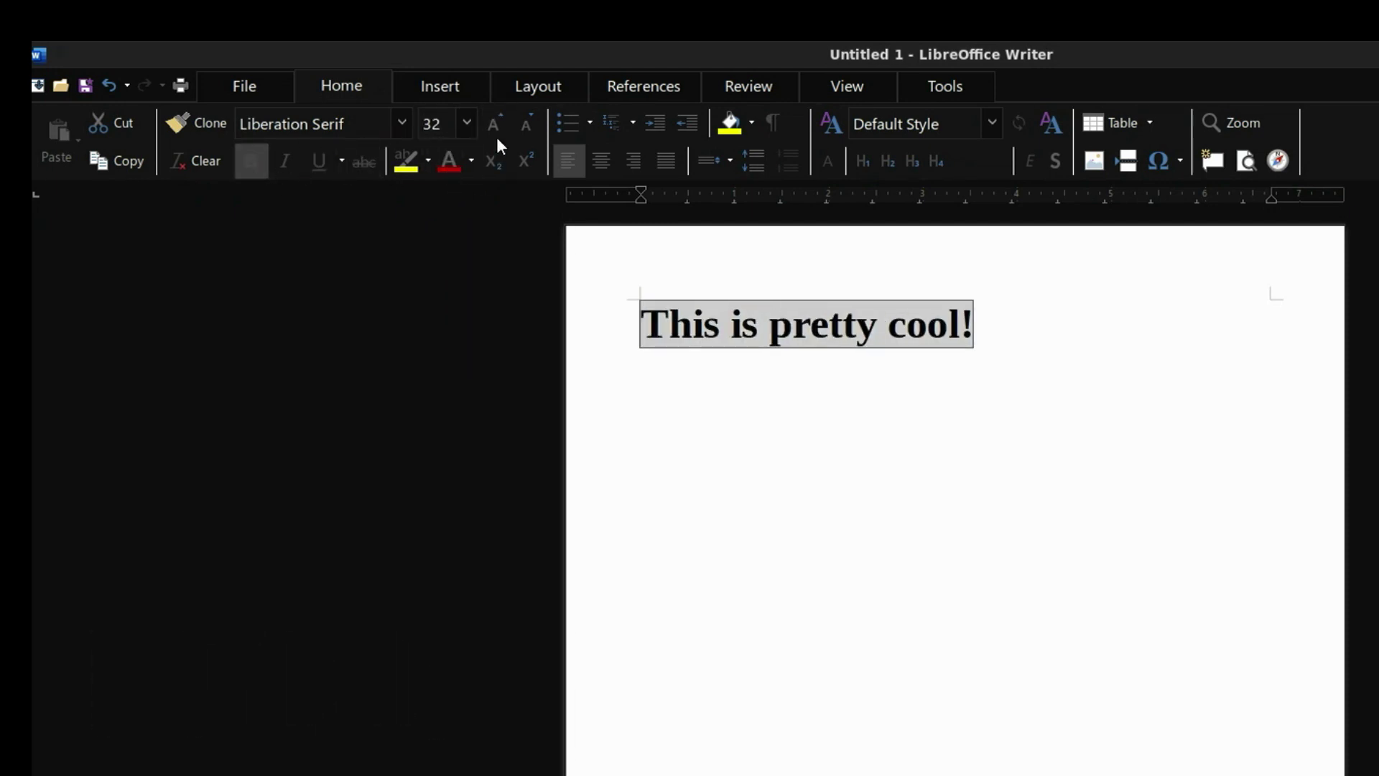
left_click(887, 370)
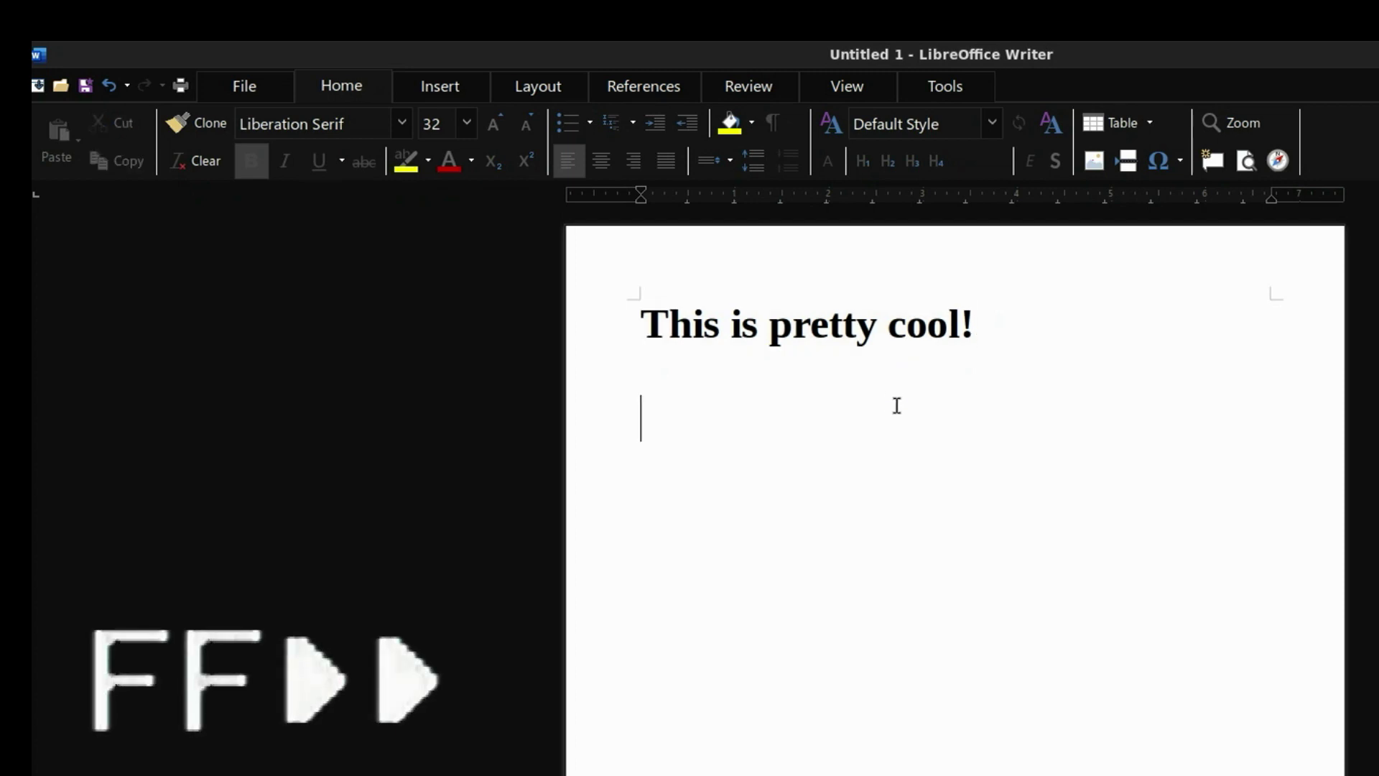
left_click(448, 92)
- Insert a 4-column, 5-row table and apply the Box List Green AutoFormat style
left_click(256, 136)
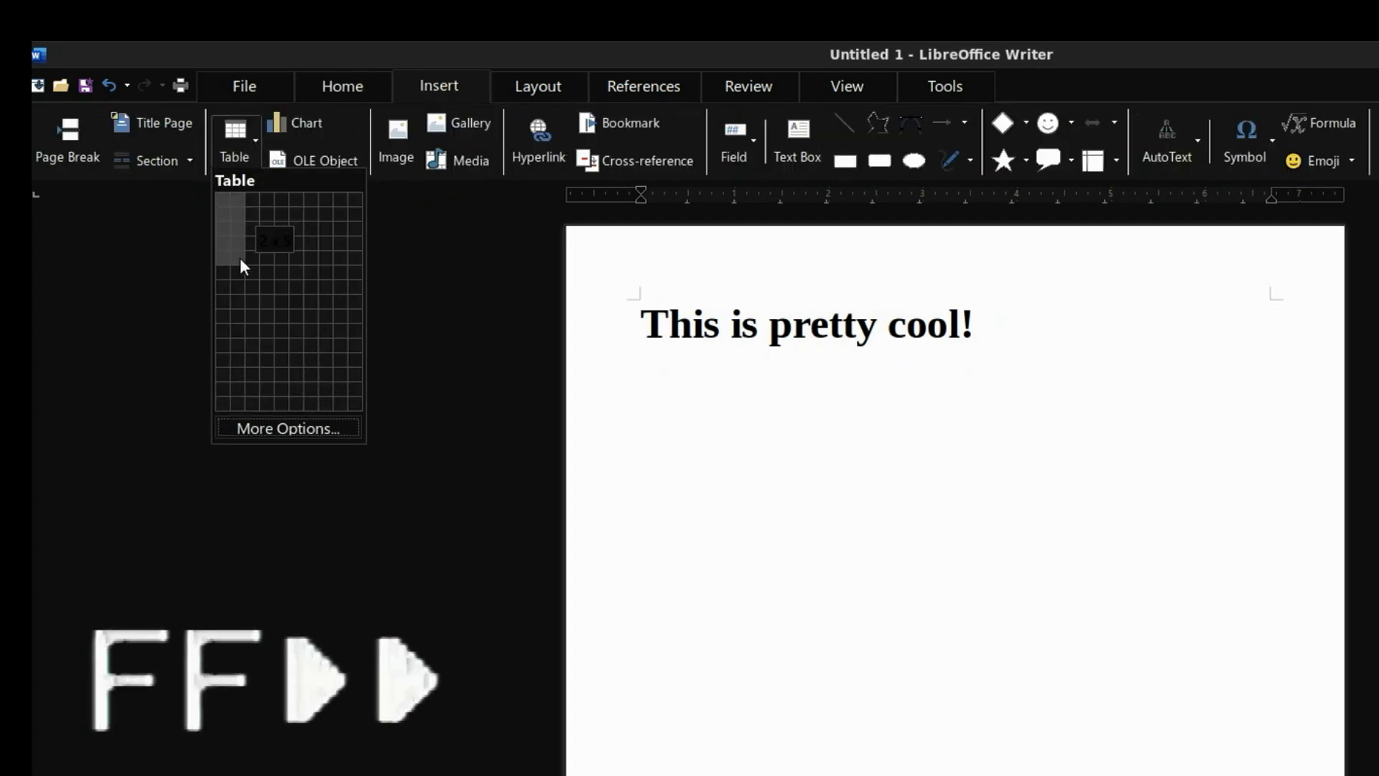
left_click(268, 262)
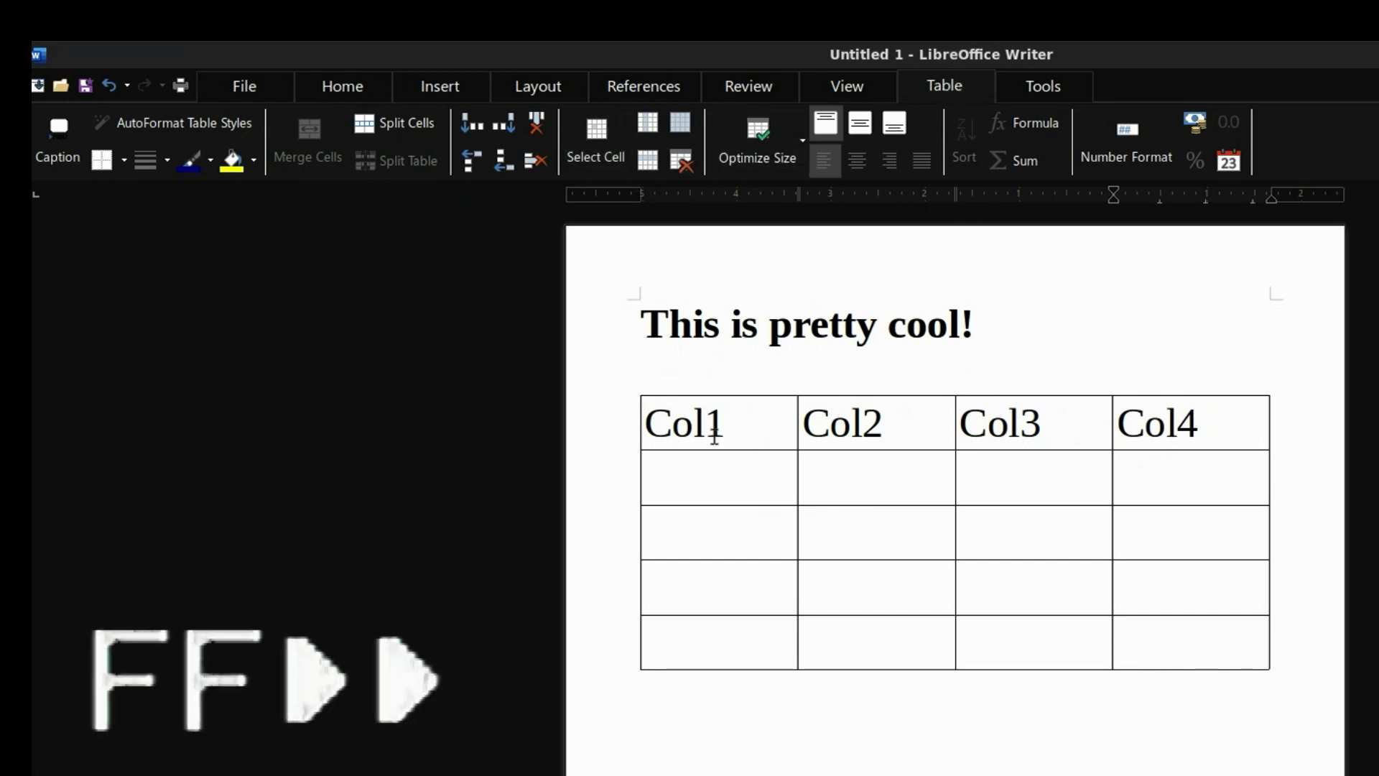
key("ctrl+a")
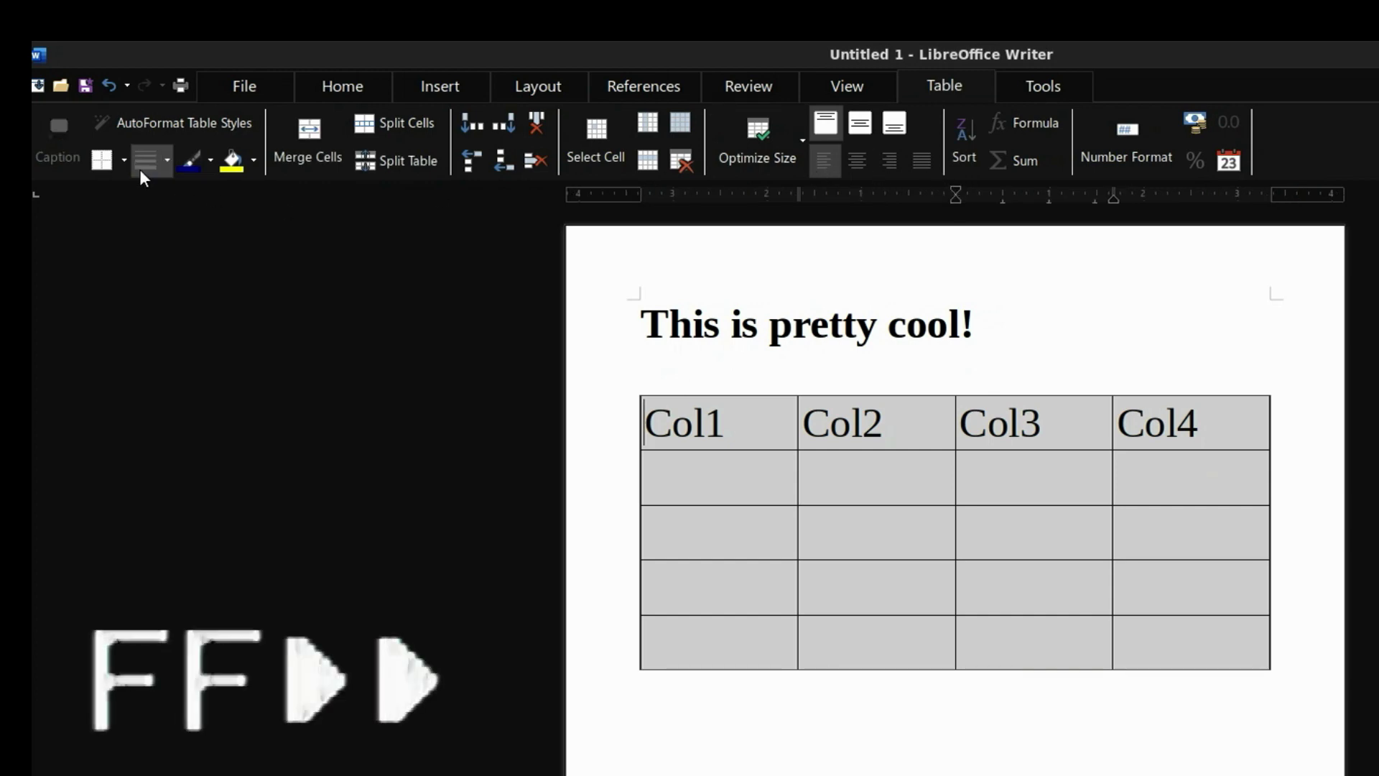
left_click(174, 123)
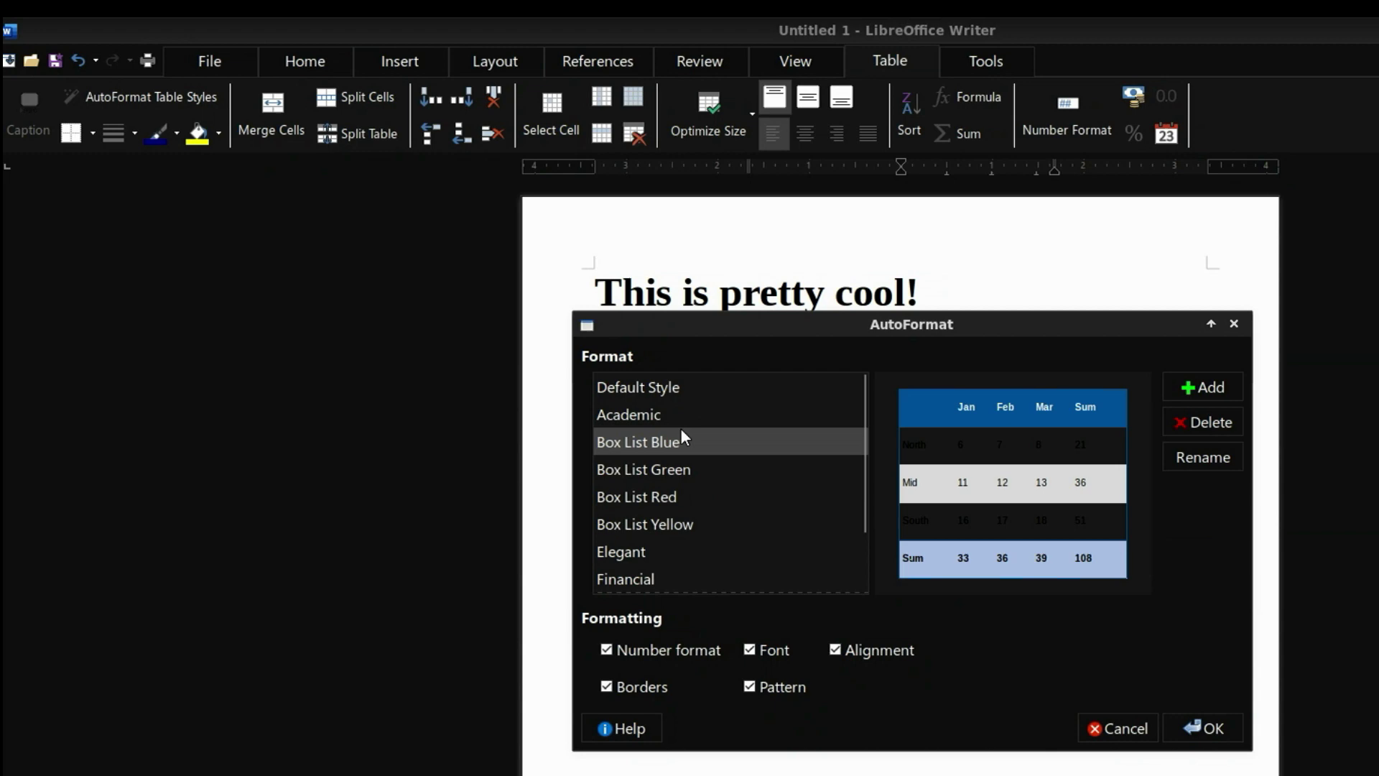
left_click(668, 476)
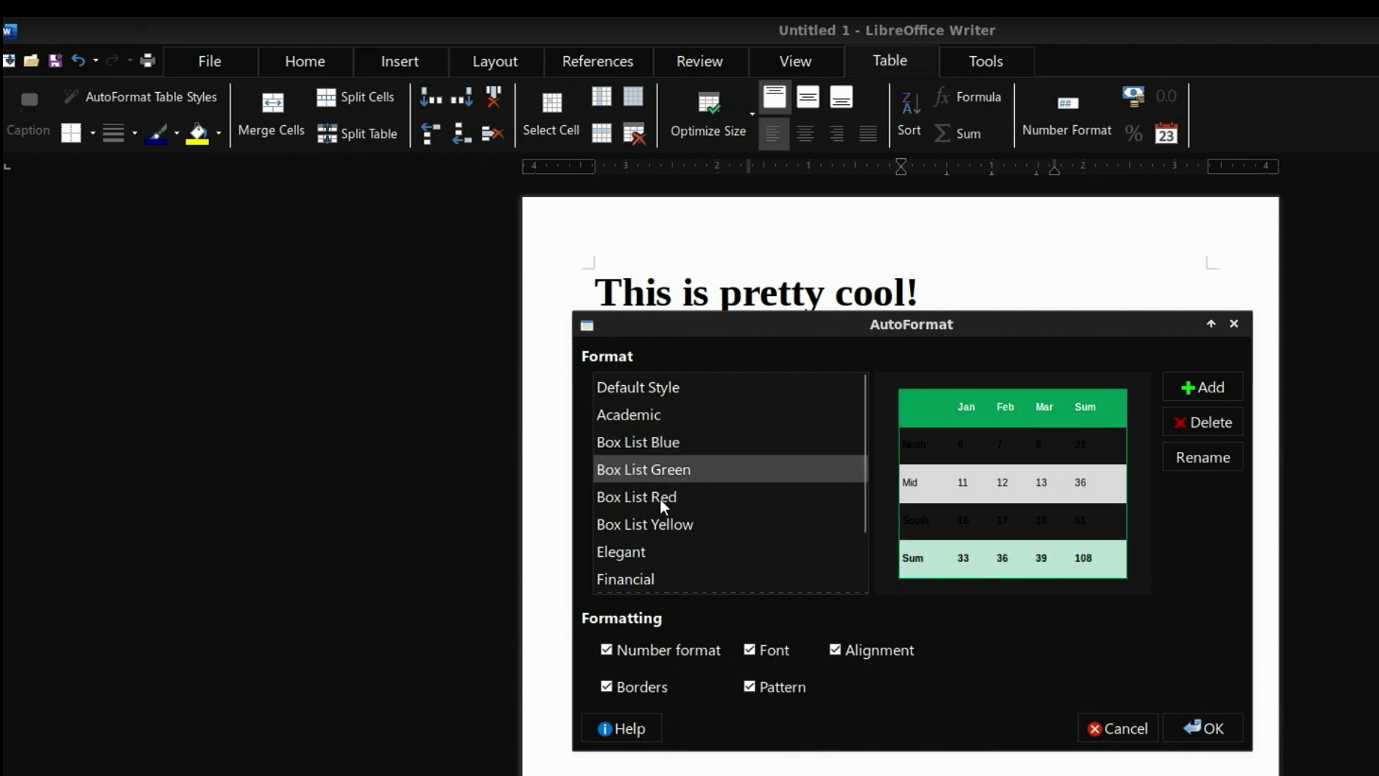
left_click(1215, 727)
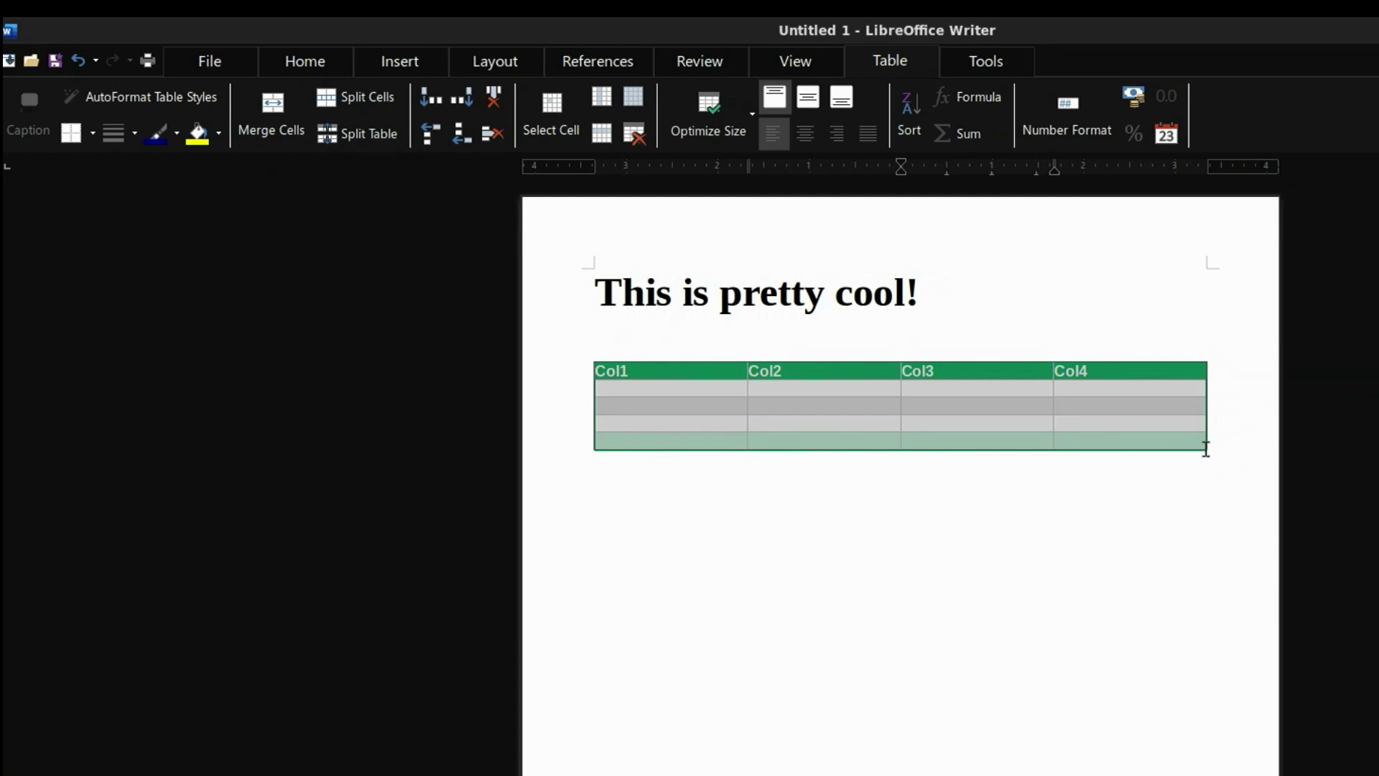
left_click(1153, 417)
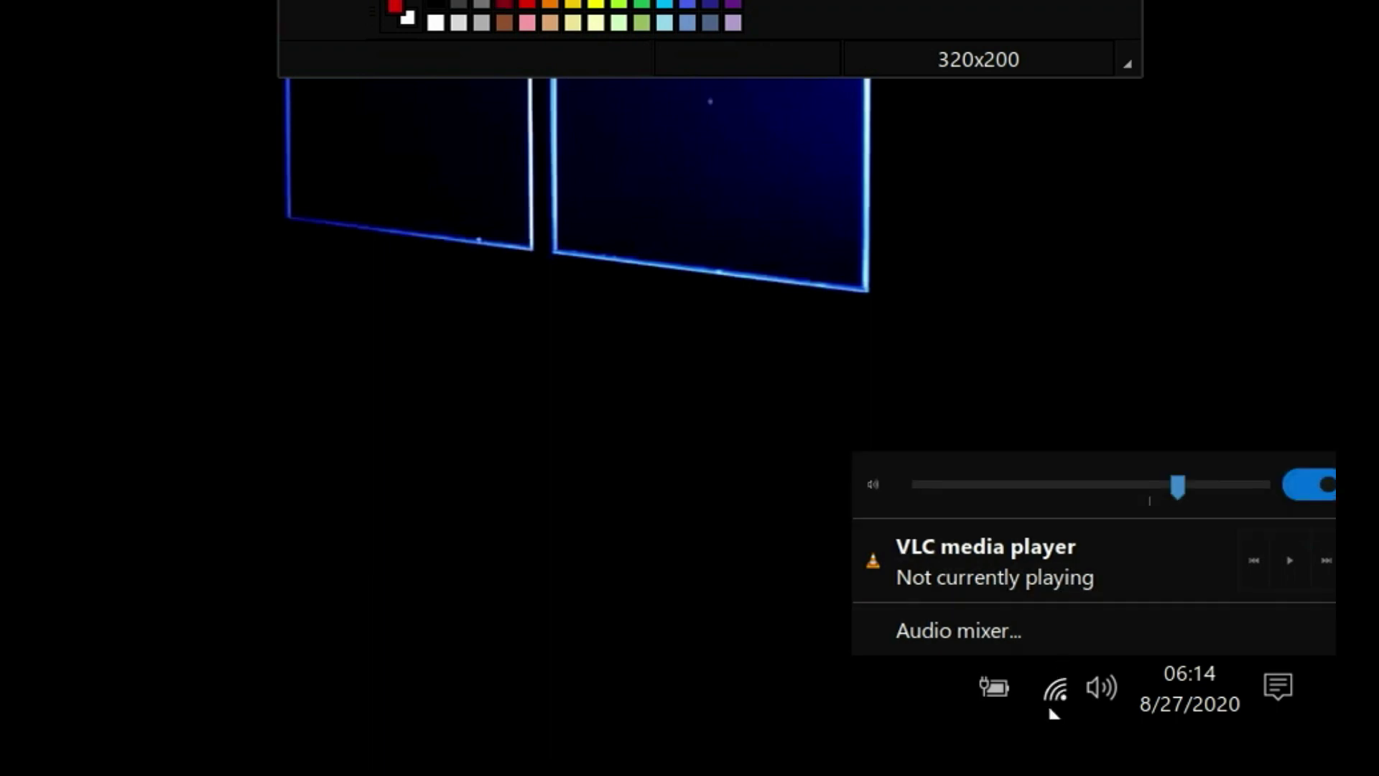
- Check the battery tray's power options, then dismiss them by clicking the desktop
right_click(1009, 686)
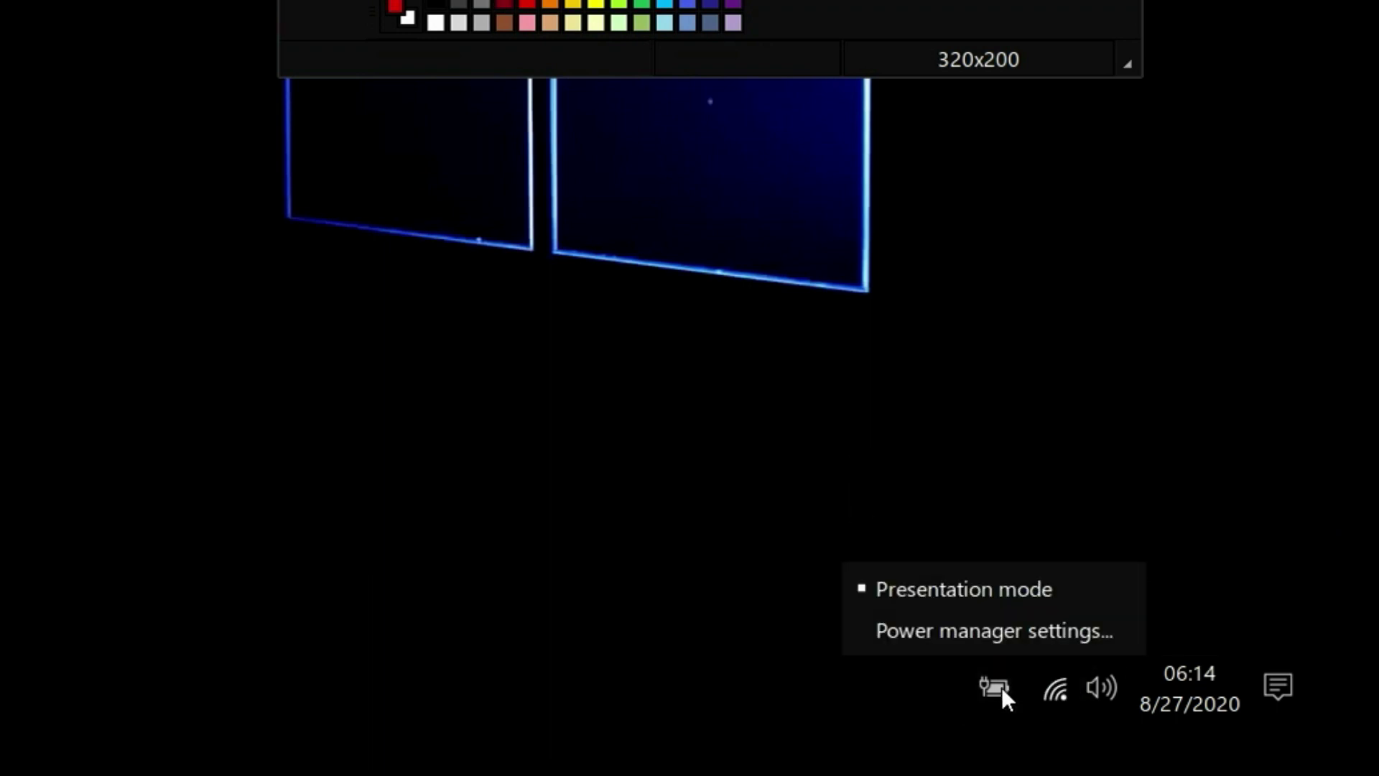
left_click(487, 386)
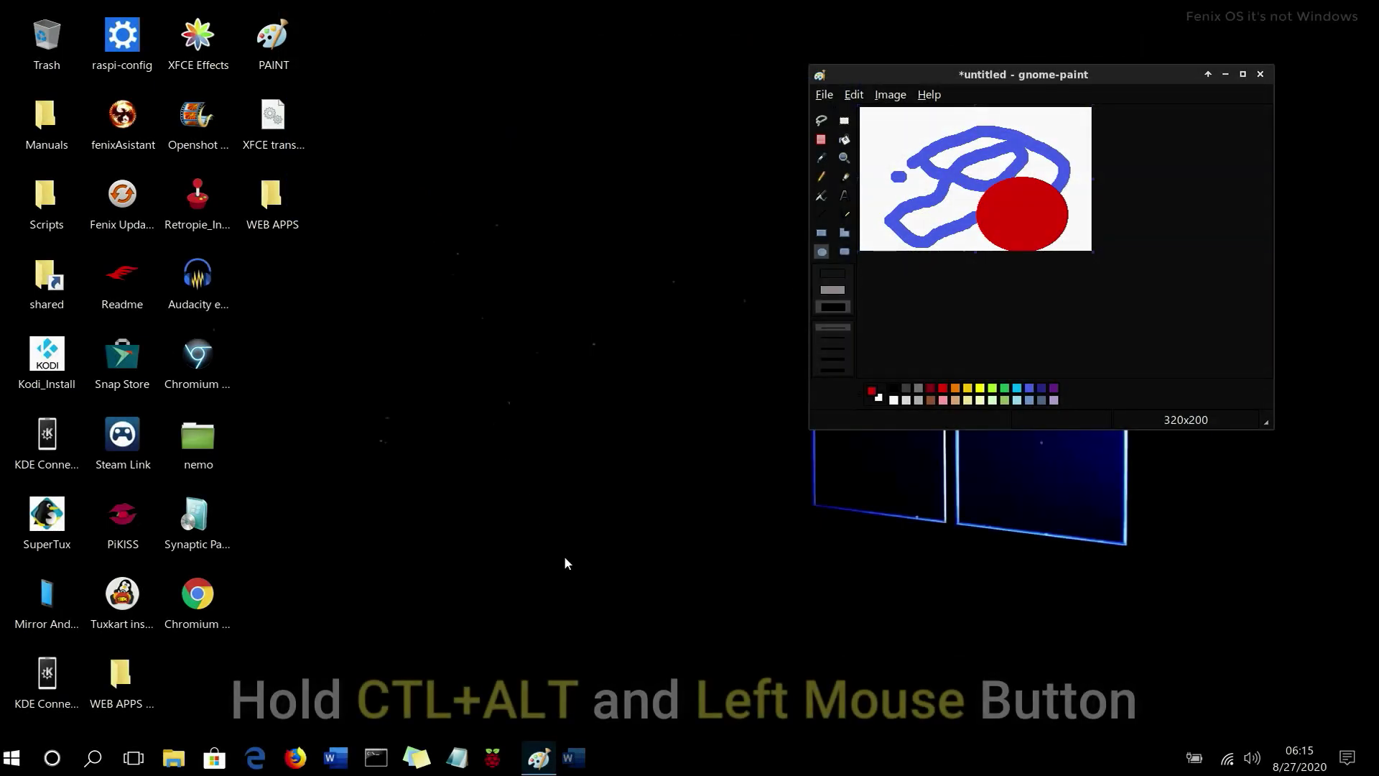
left_click_drag(565, 558, 647, 567)
left_click_drag(689, 388, 790, 387)
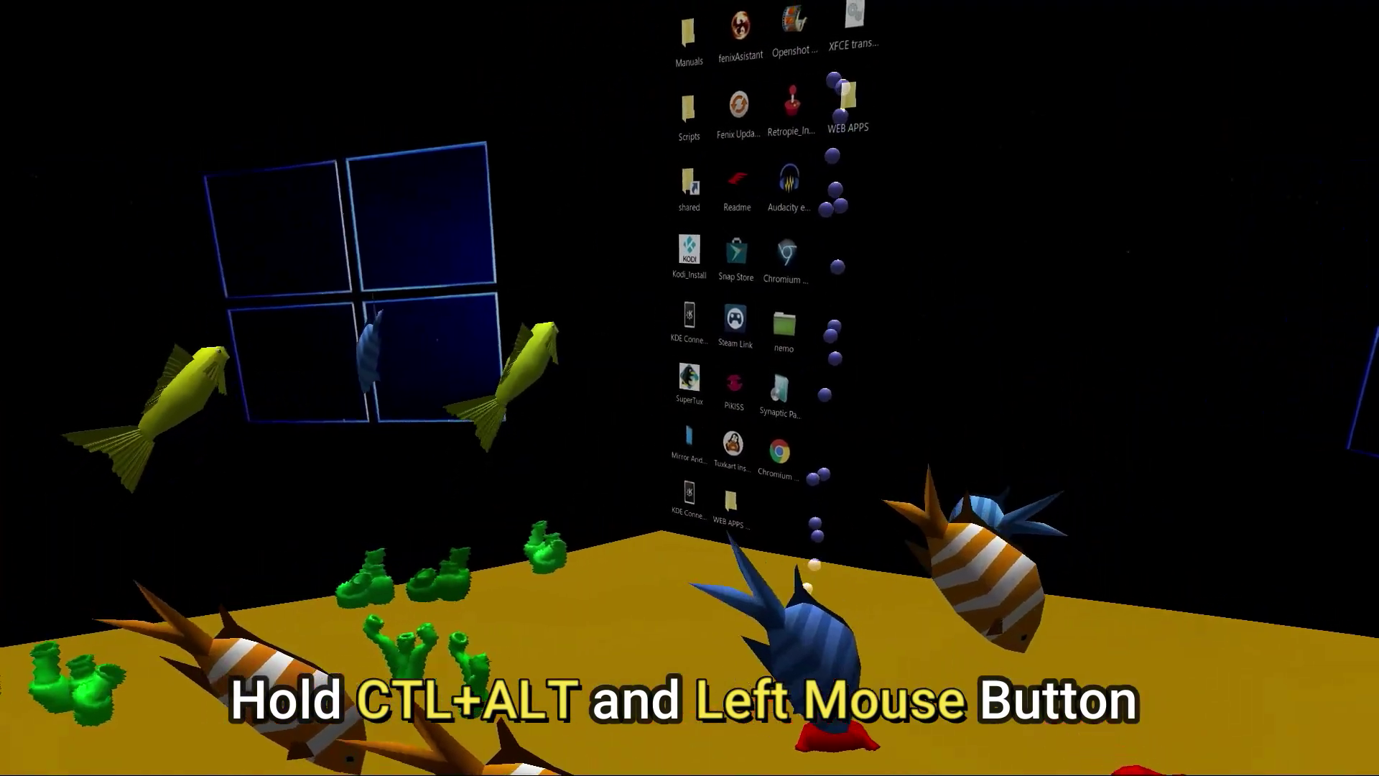
left_click_drag(690, 388, 718, 546, "ctrl+alt")
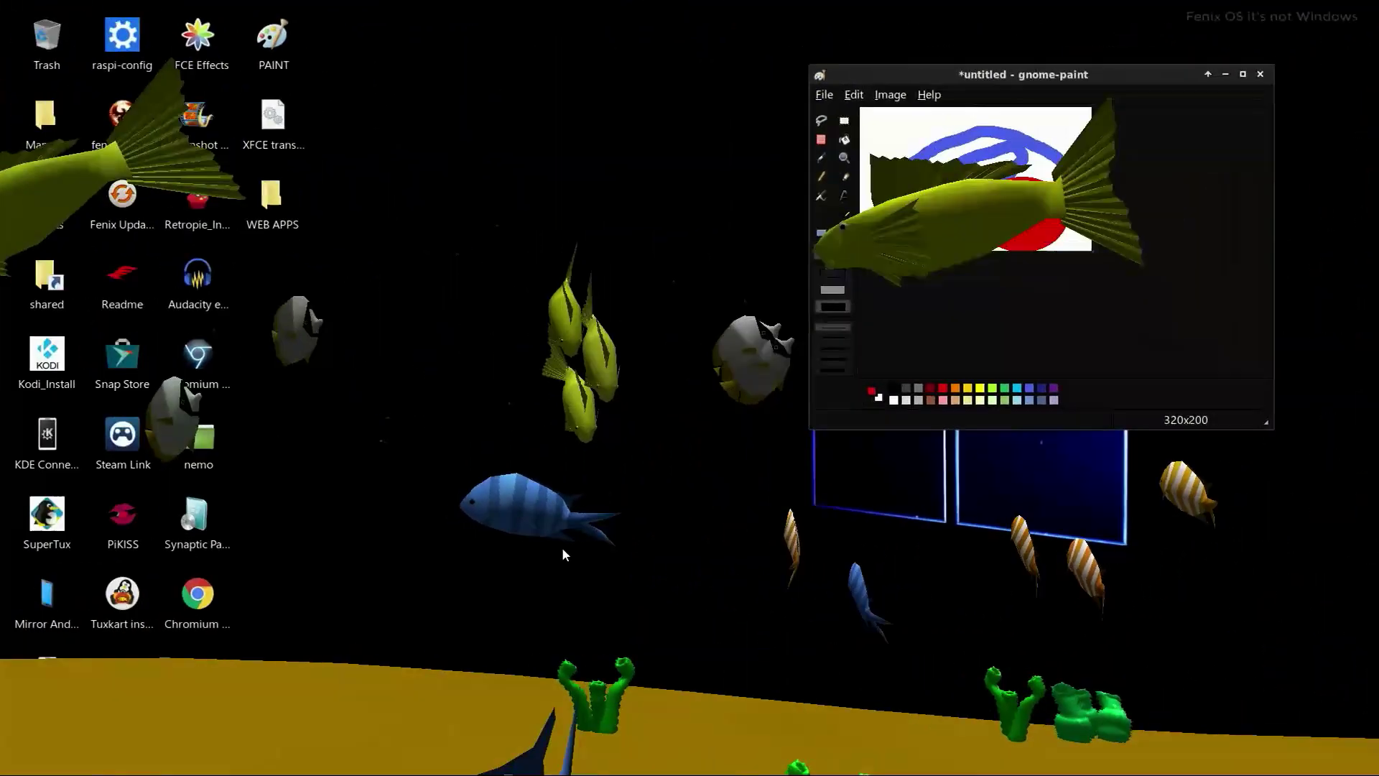
key("ctrl+alt+Right")
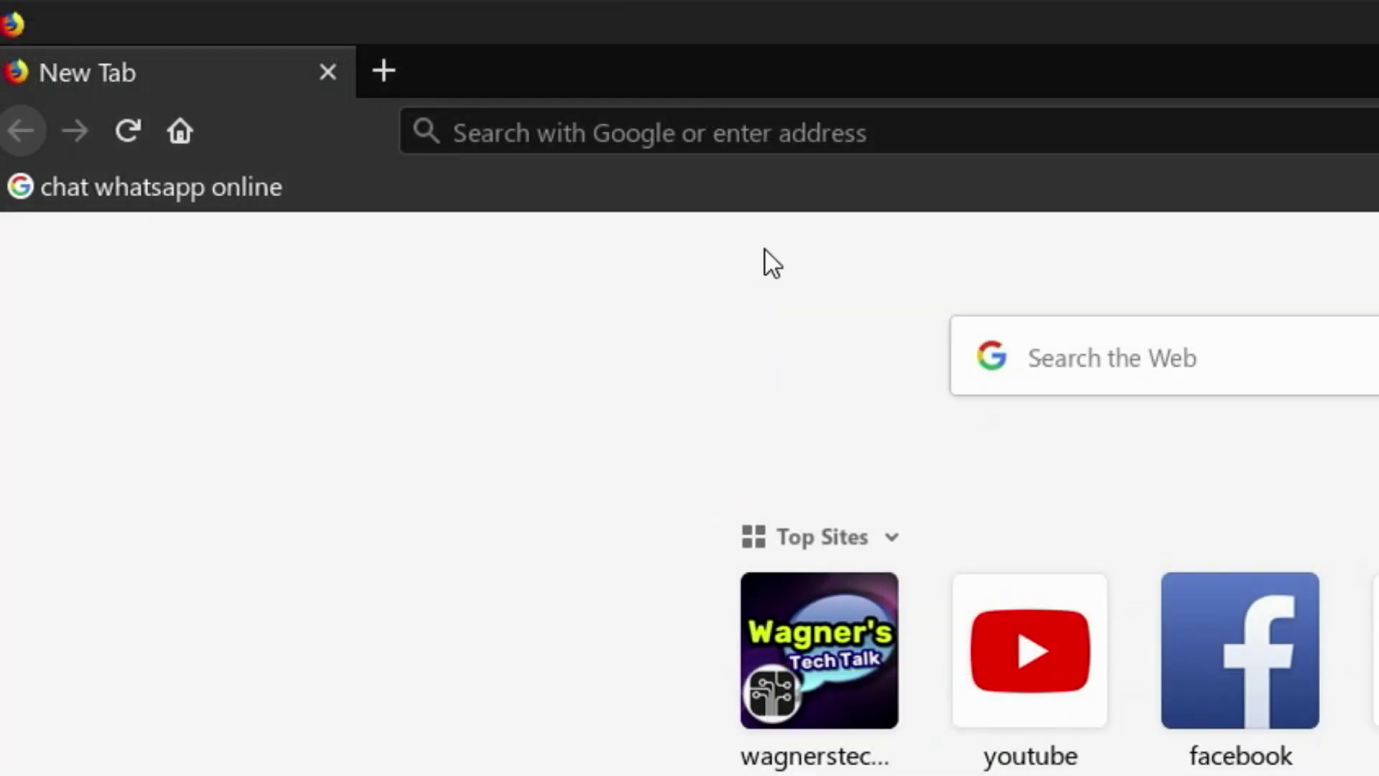
- Load wagnerstechtalk.com in Firefox and scroll through its home page
type("wagnerstechtalk.com/")
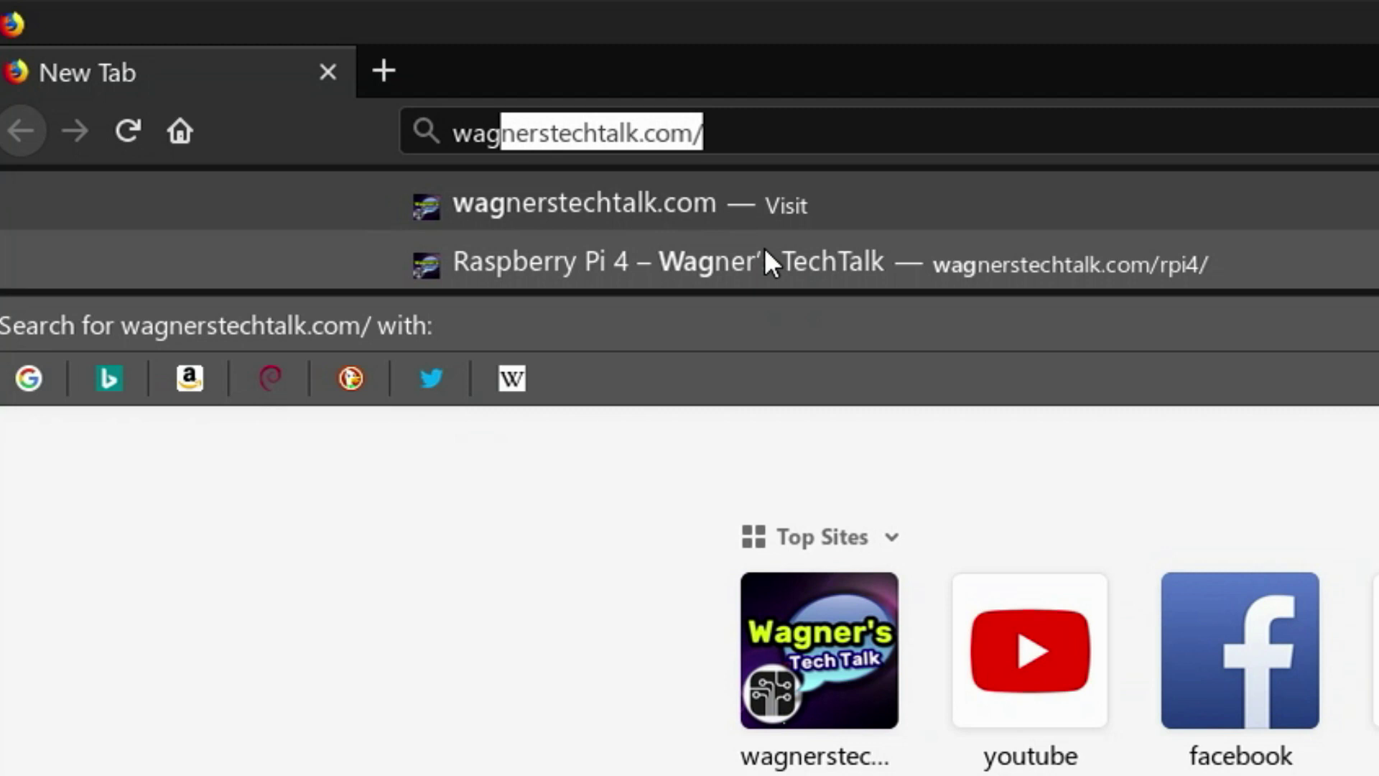
key("Return")
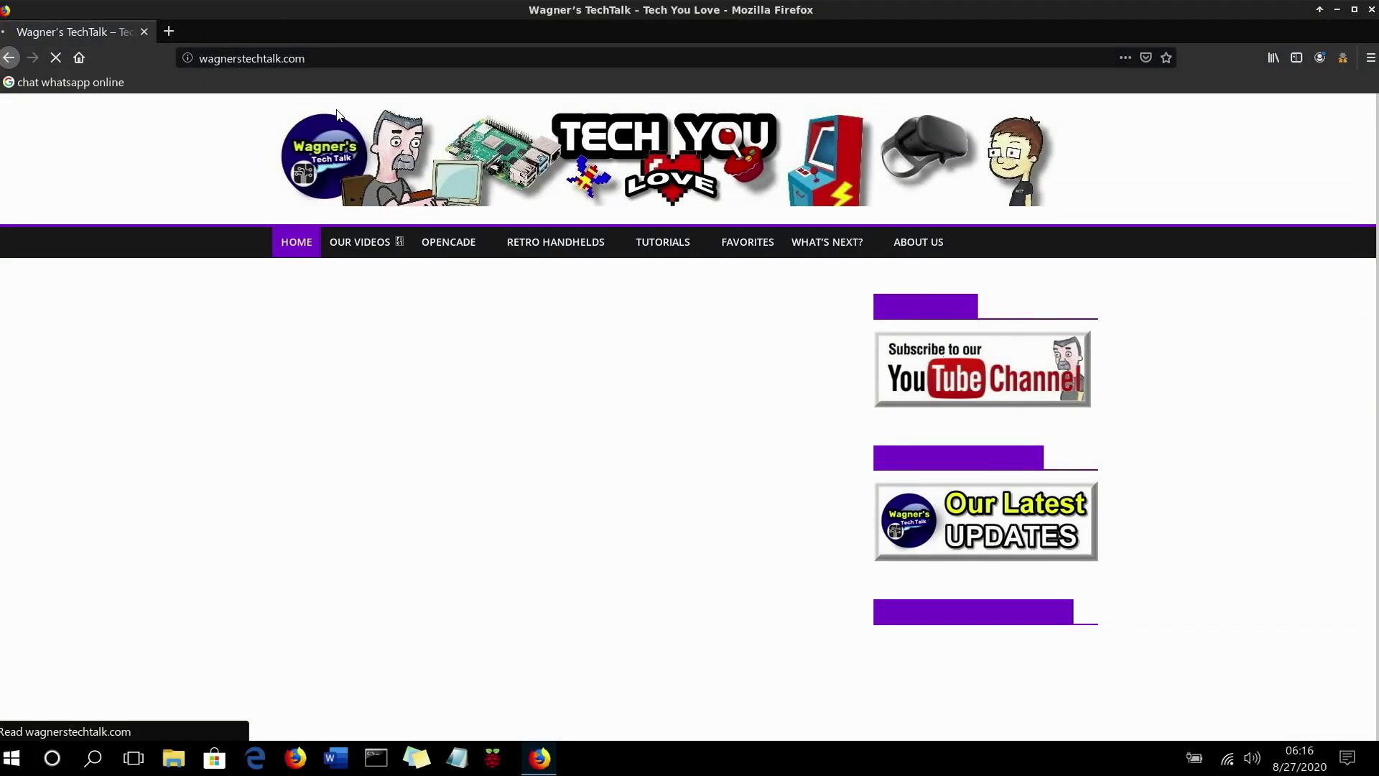
scroll(1356, 418, "down", 15)
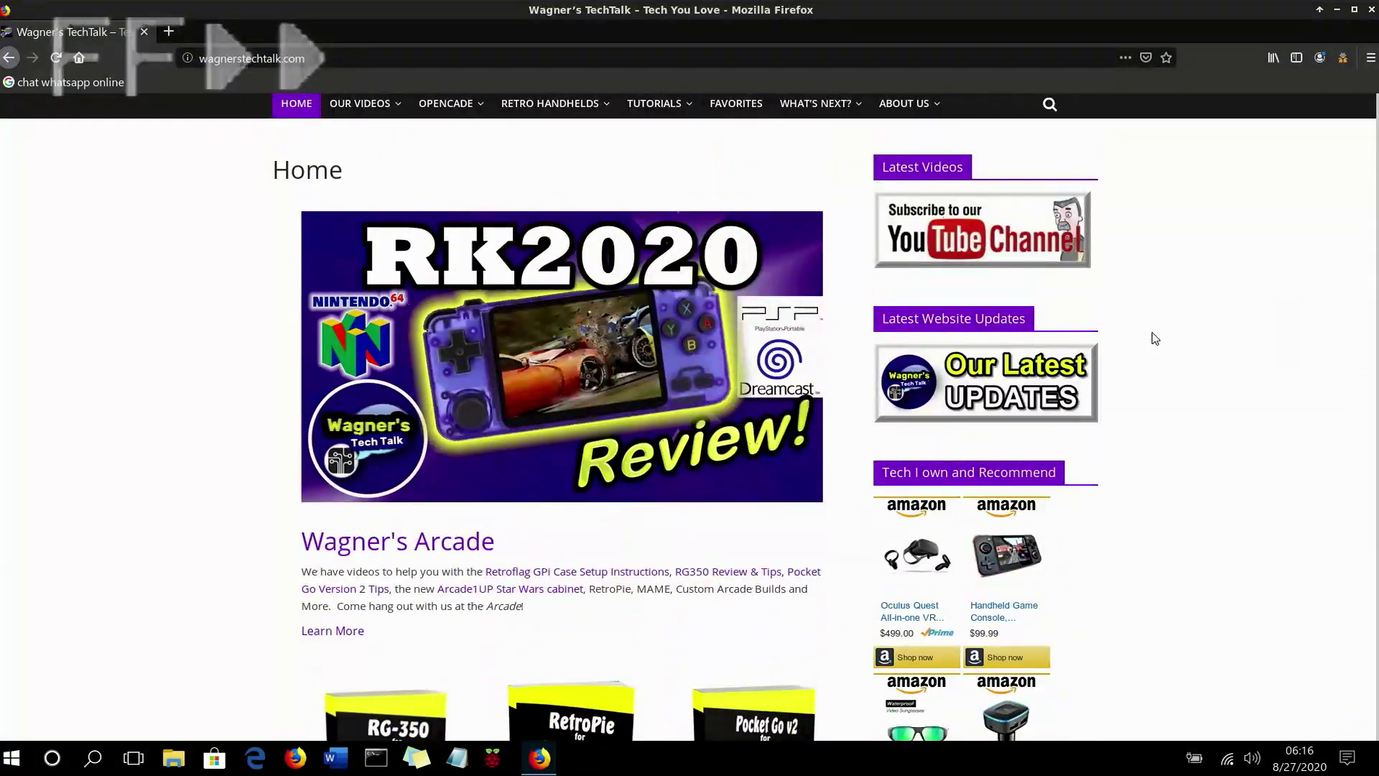
left_click(1227, 758)
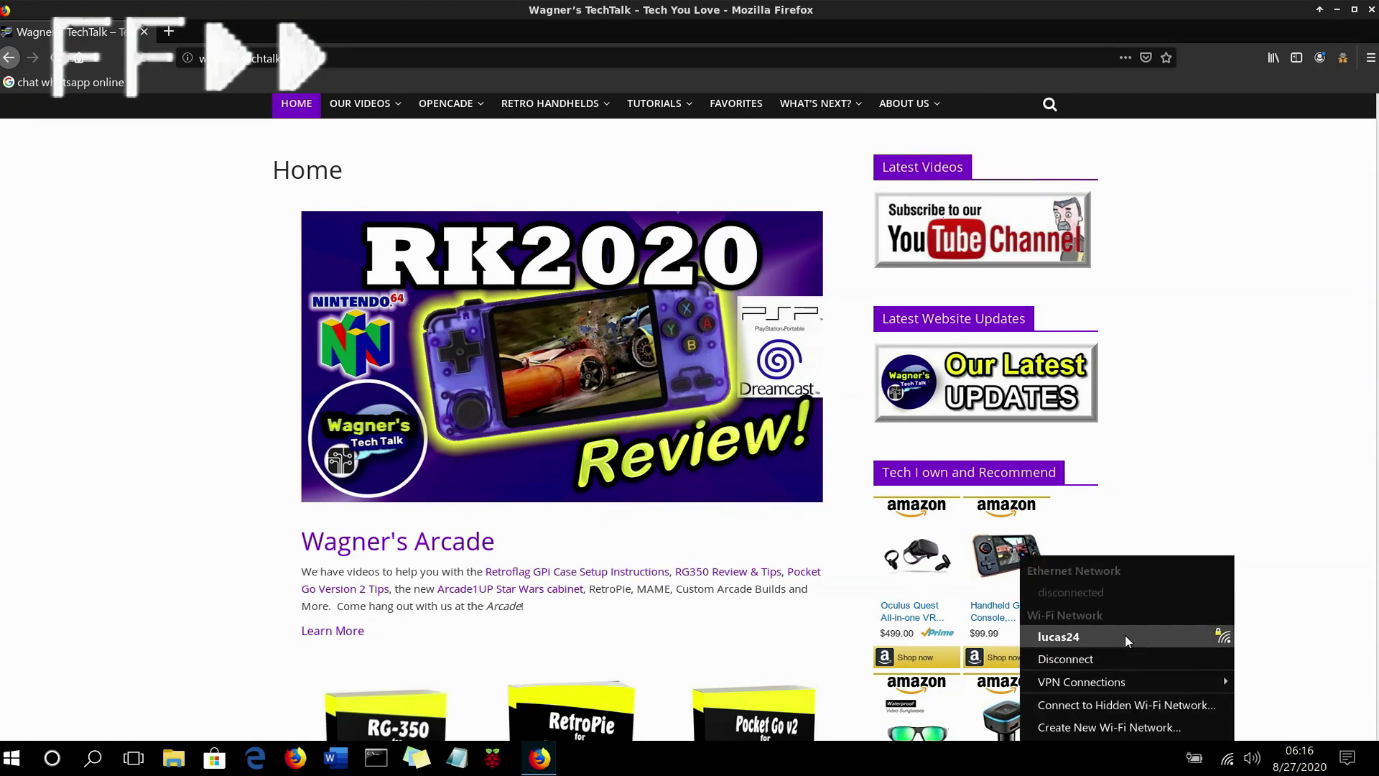
scroll(1118, 361, "up", 3)
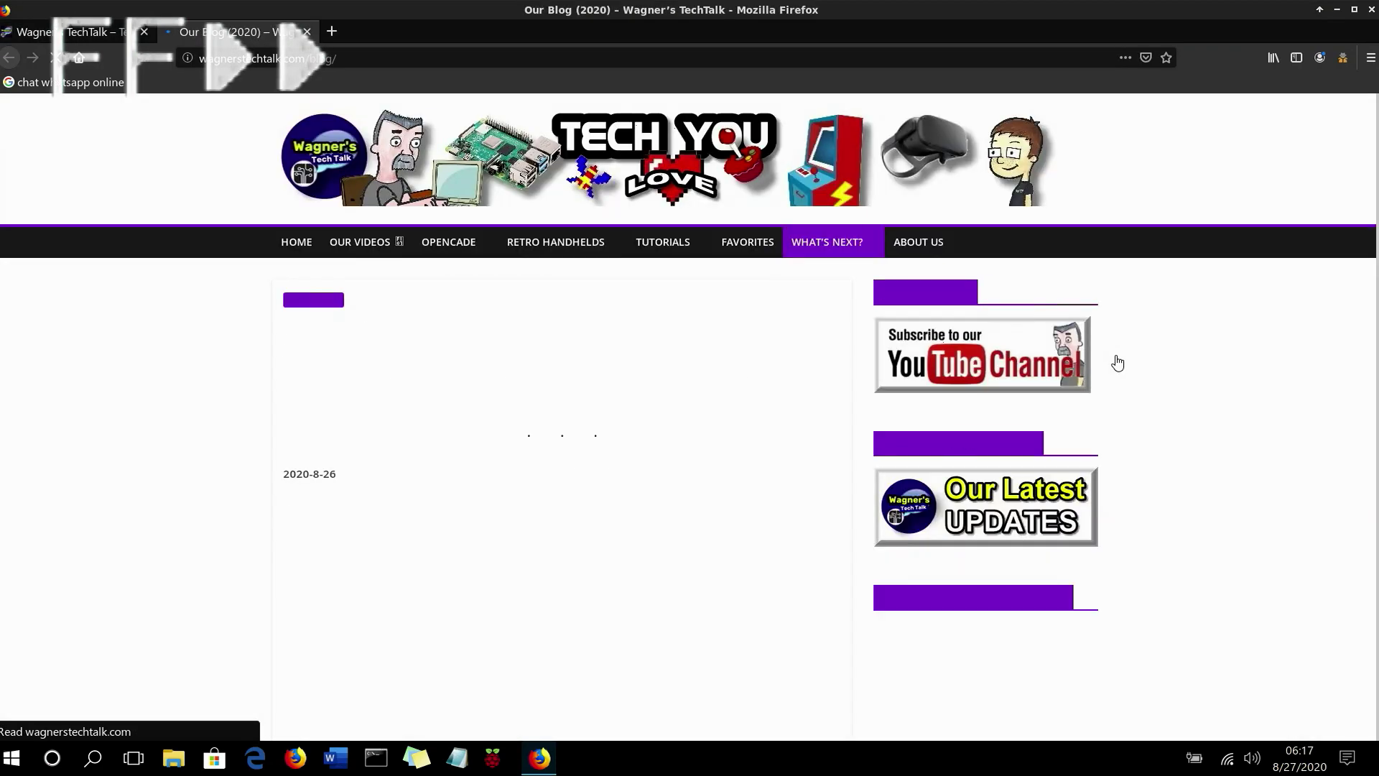
scroll(1164, 343, "down", 3)
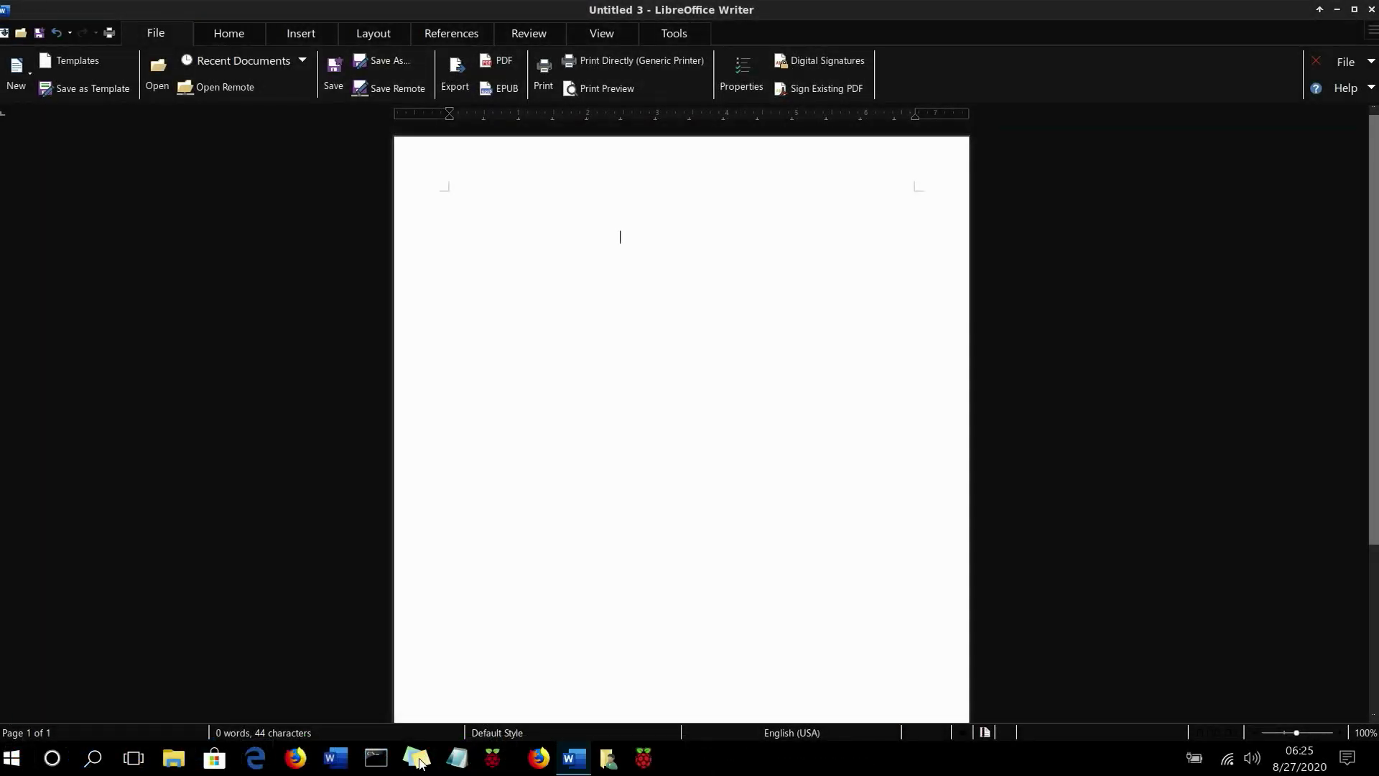
- Add a new sticky note, move it left, type 'Reminder: Go check out Fenix OS!', and close Notes
left_click(419, 760)
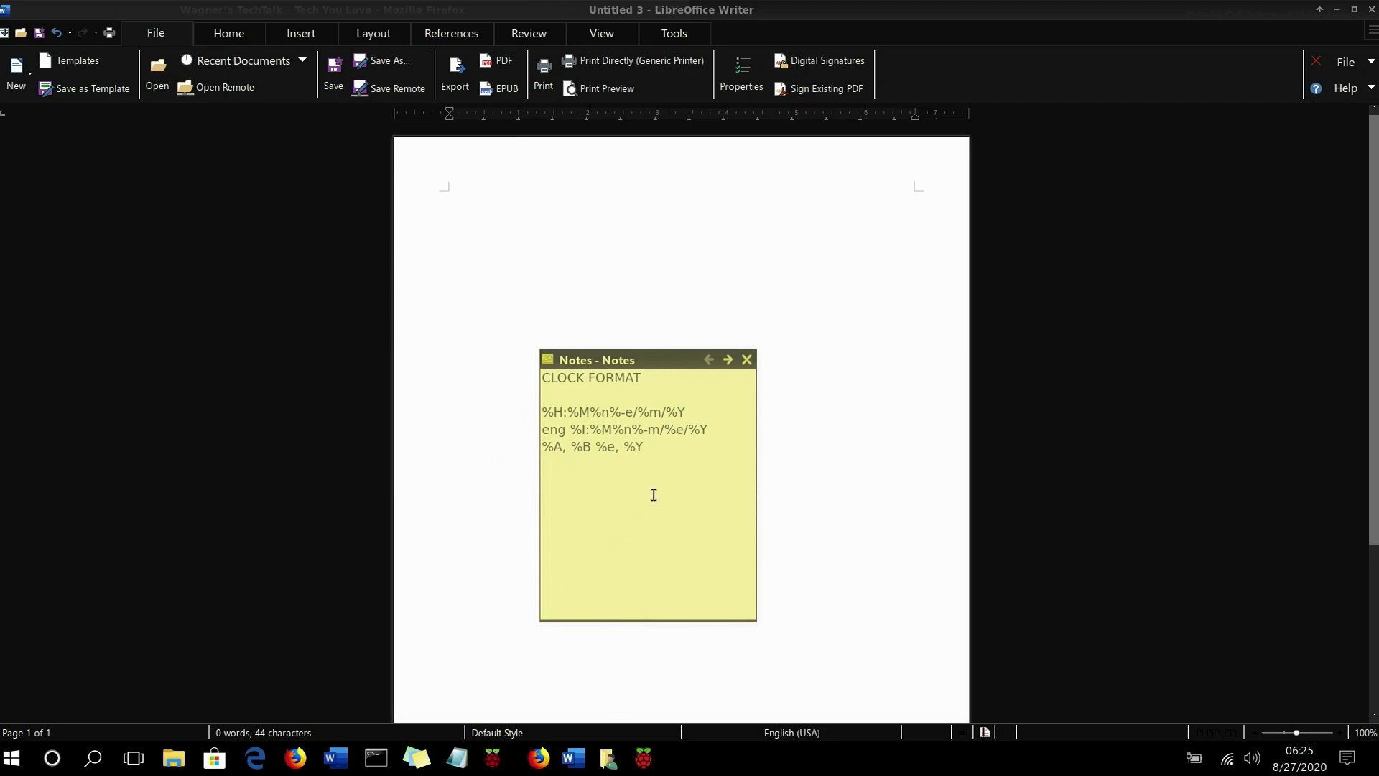
left_click(727, 360)
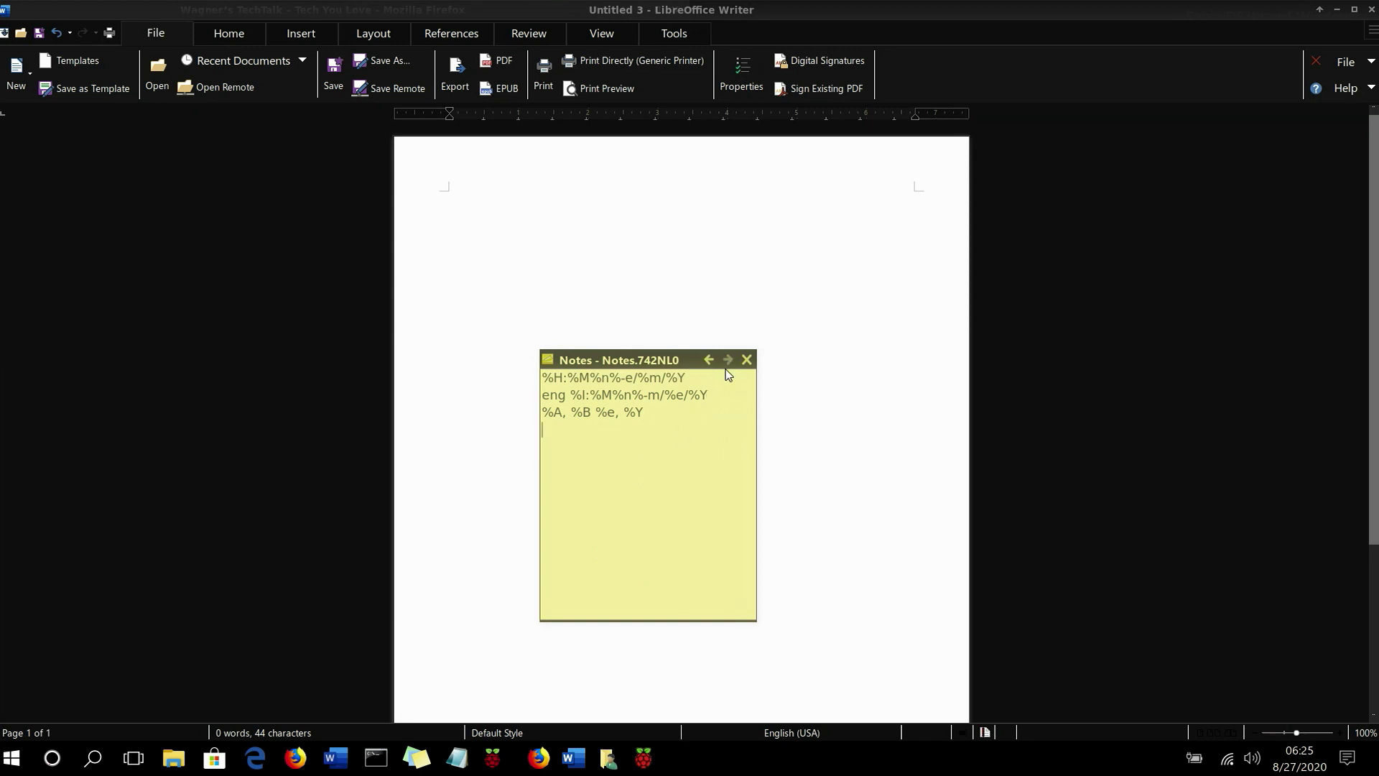
mouse_move(606, 362)
left_mouse_down()
mouse_move(305, 309)
mouse_move(207, 228)
left_mouse_up()
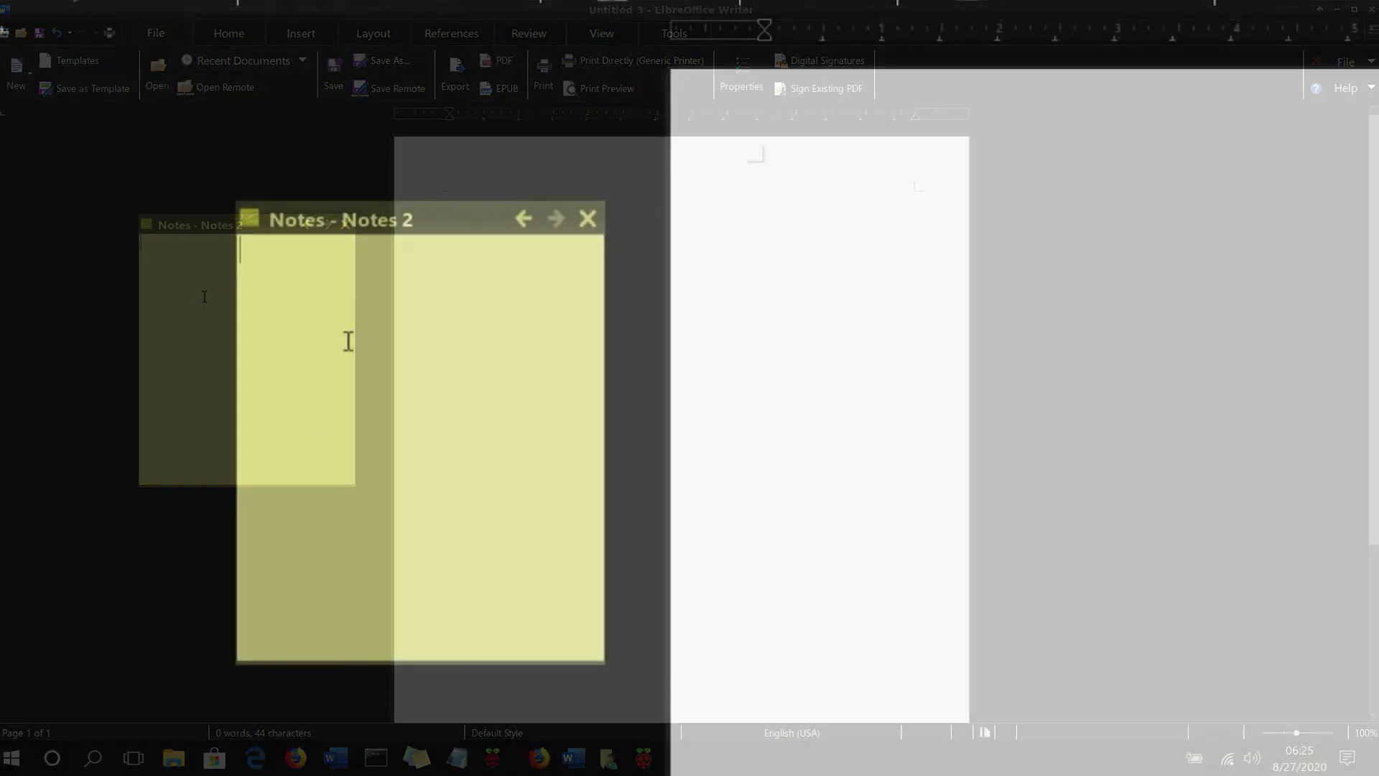
type("Reminder: Go check out Fenix OS")
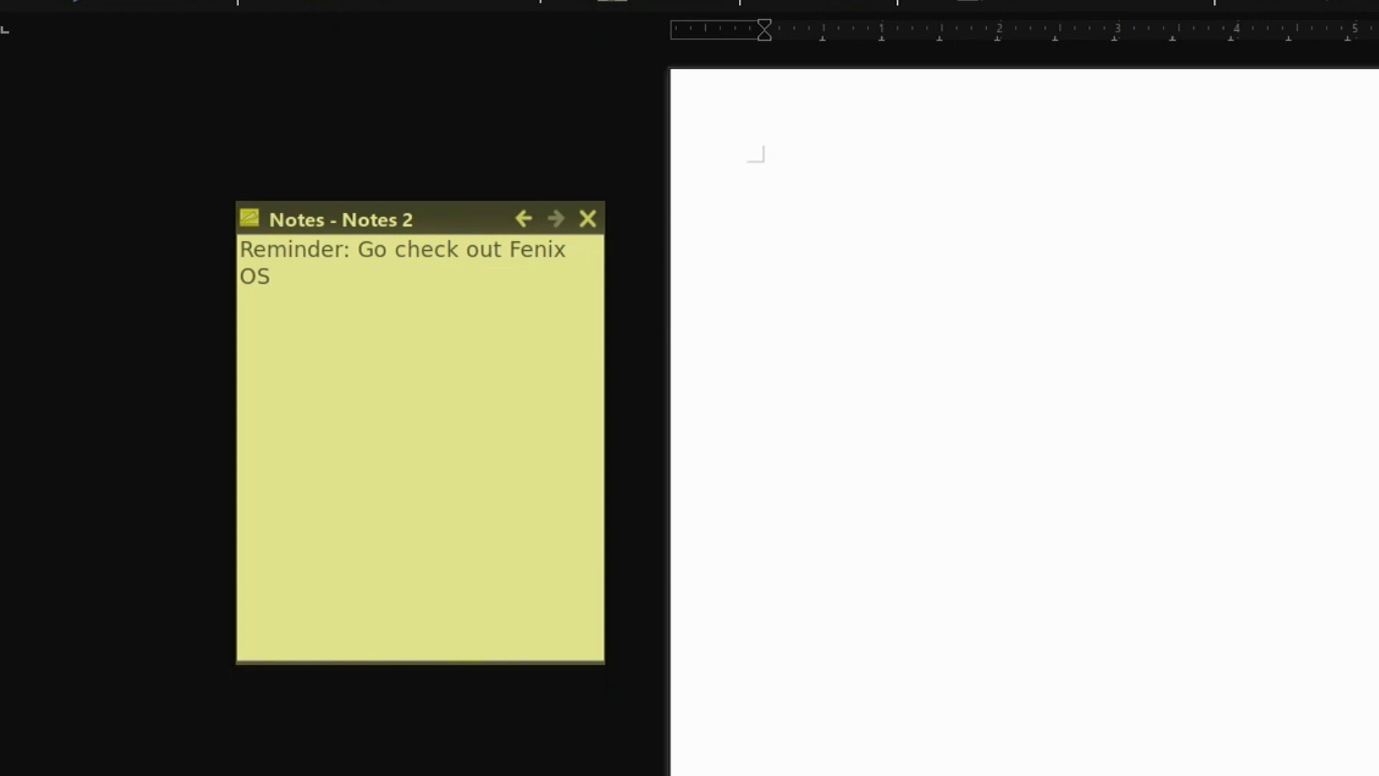
type("!")
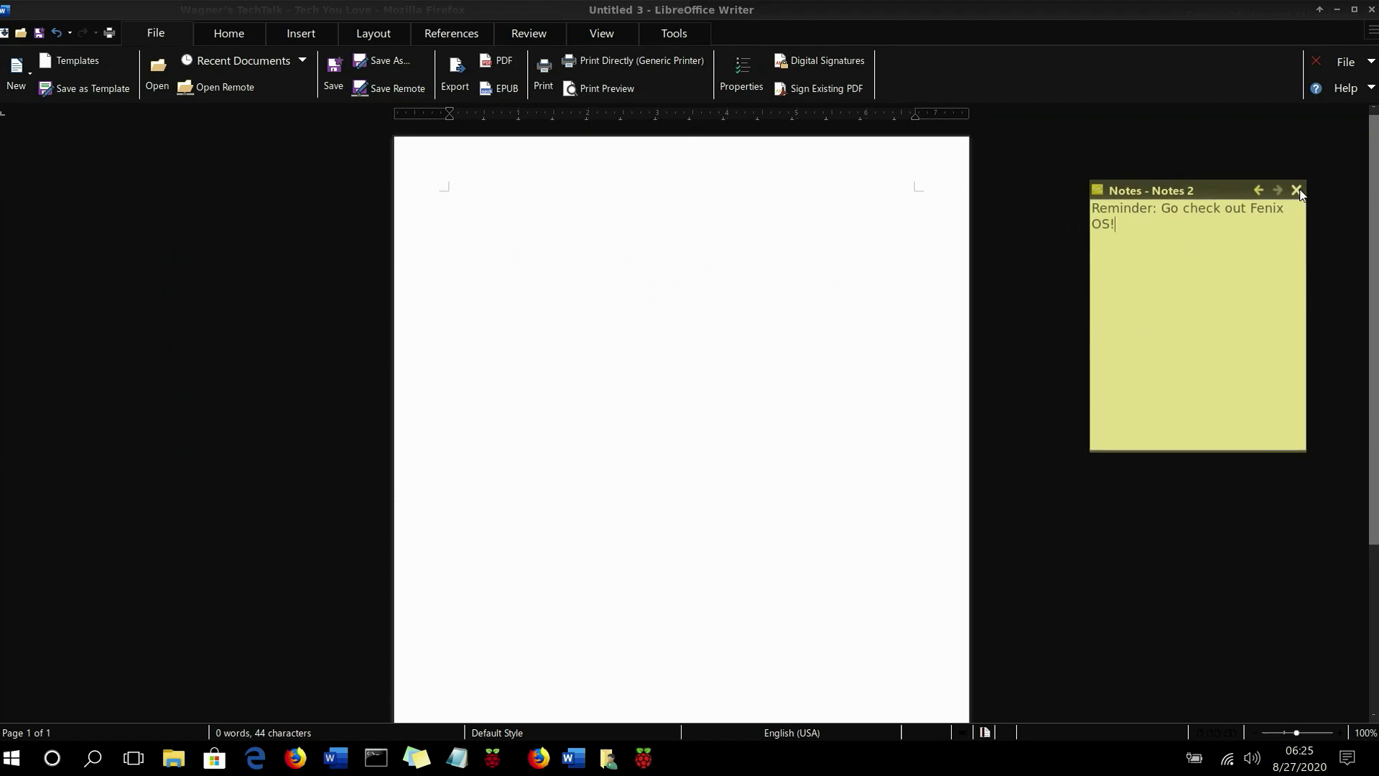
left_click(1297, 191)
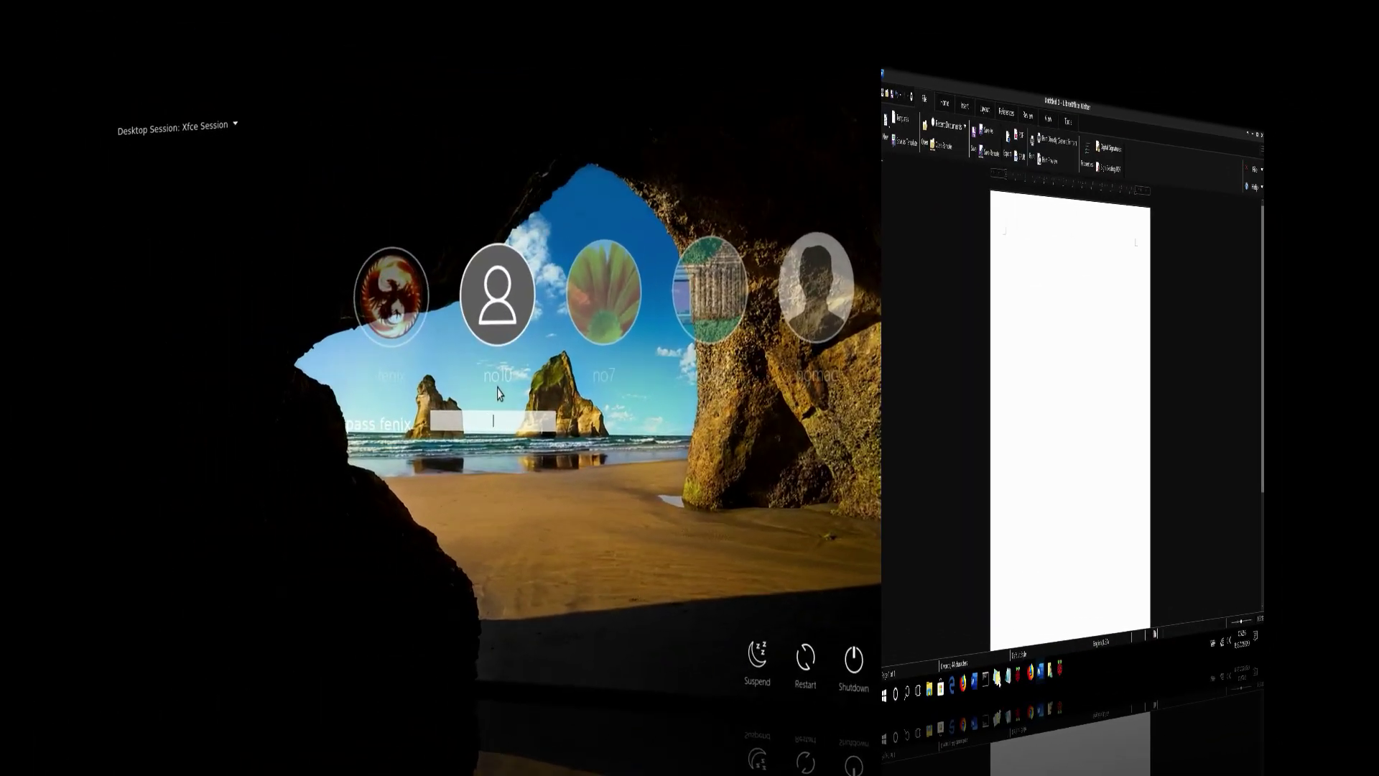
left_click(881, 255)
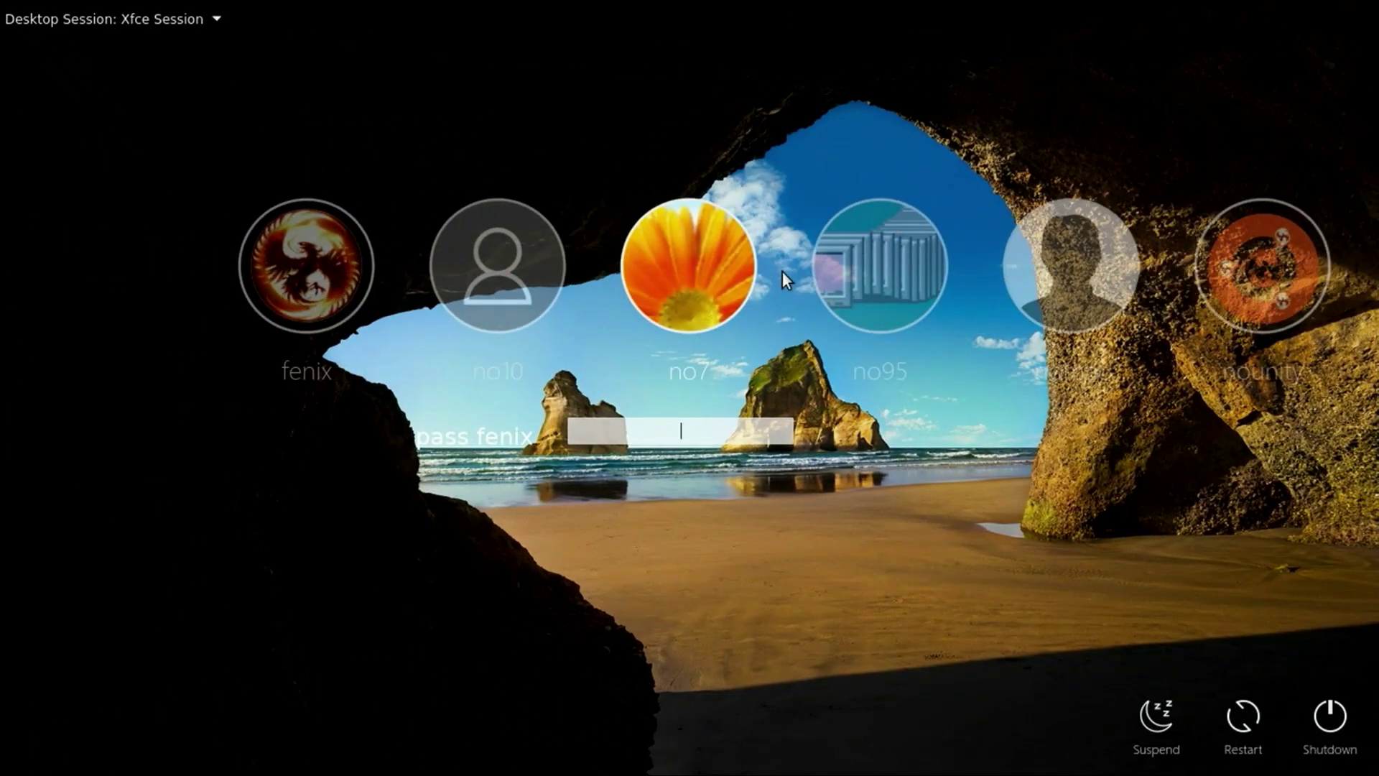
type("fe")
type("nix")
key("Return")
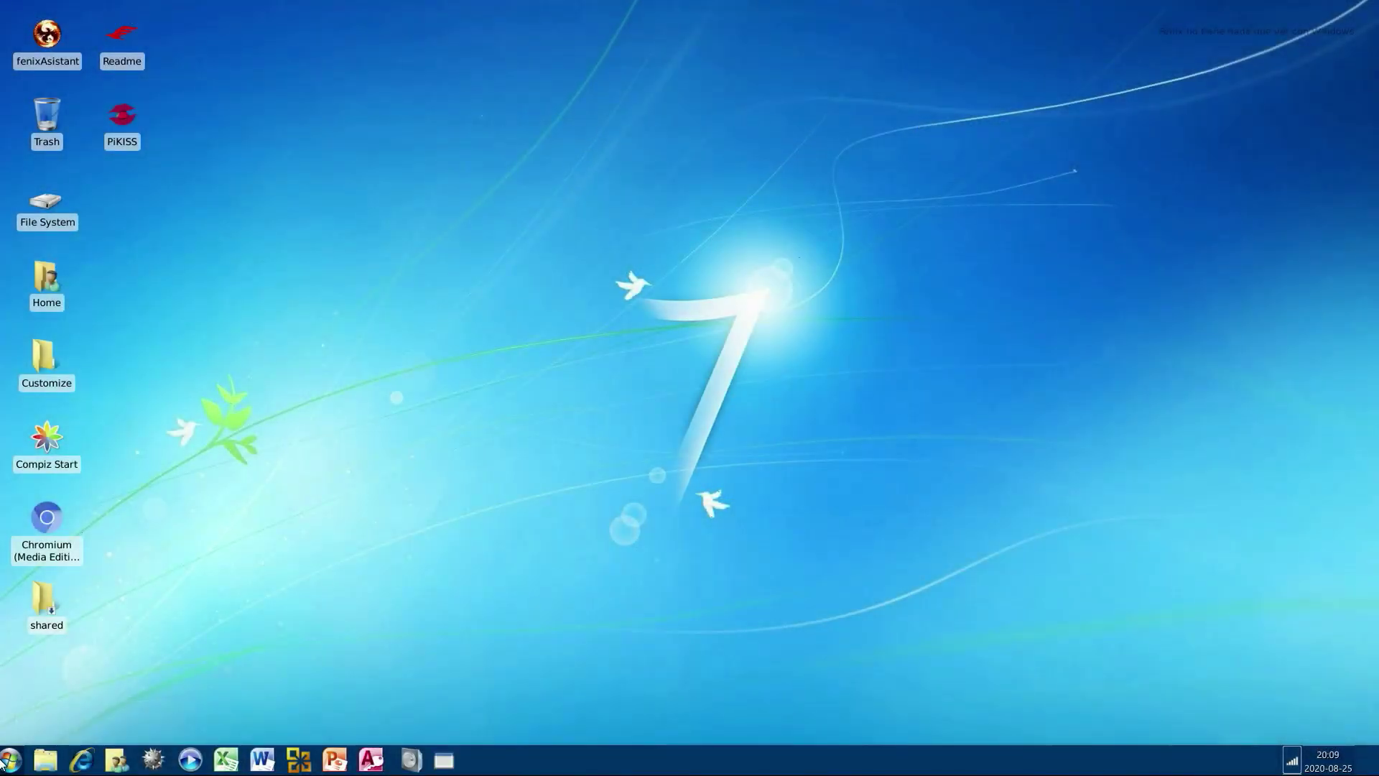
- Launch Minecraft Pi from the Games menu and centre its window
left_click(8, 760)
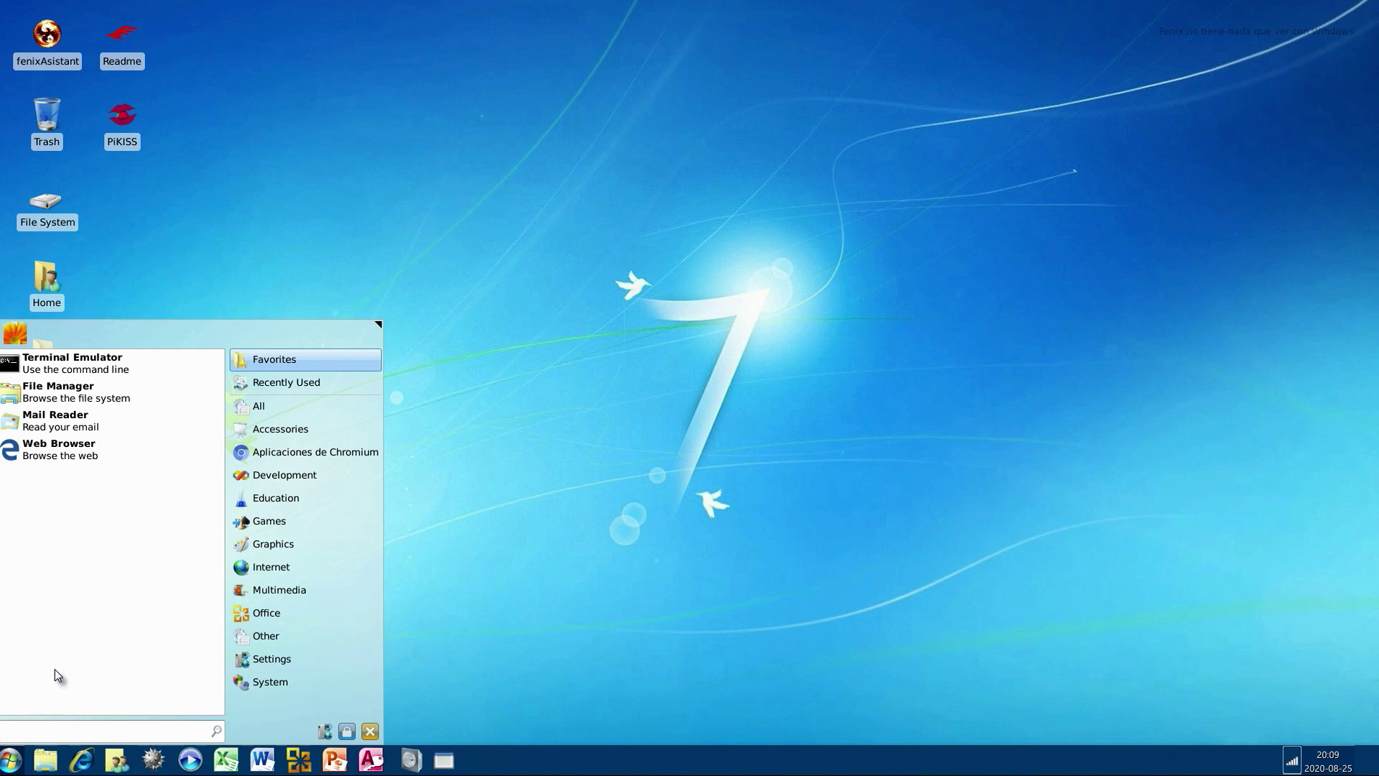
left_click(286, 525)
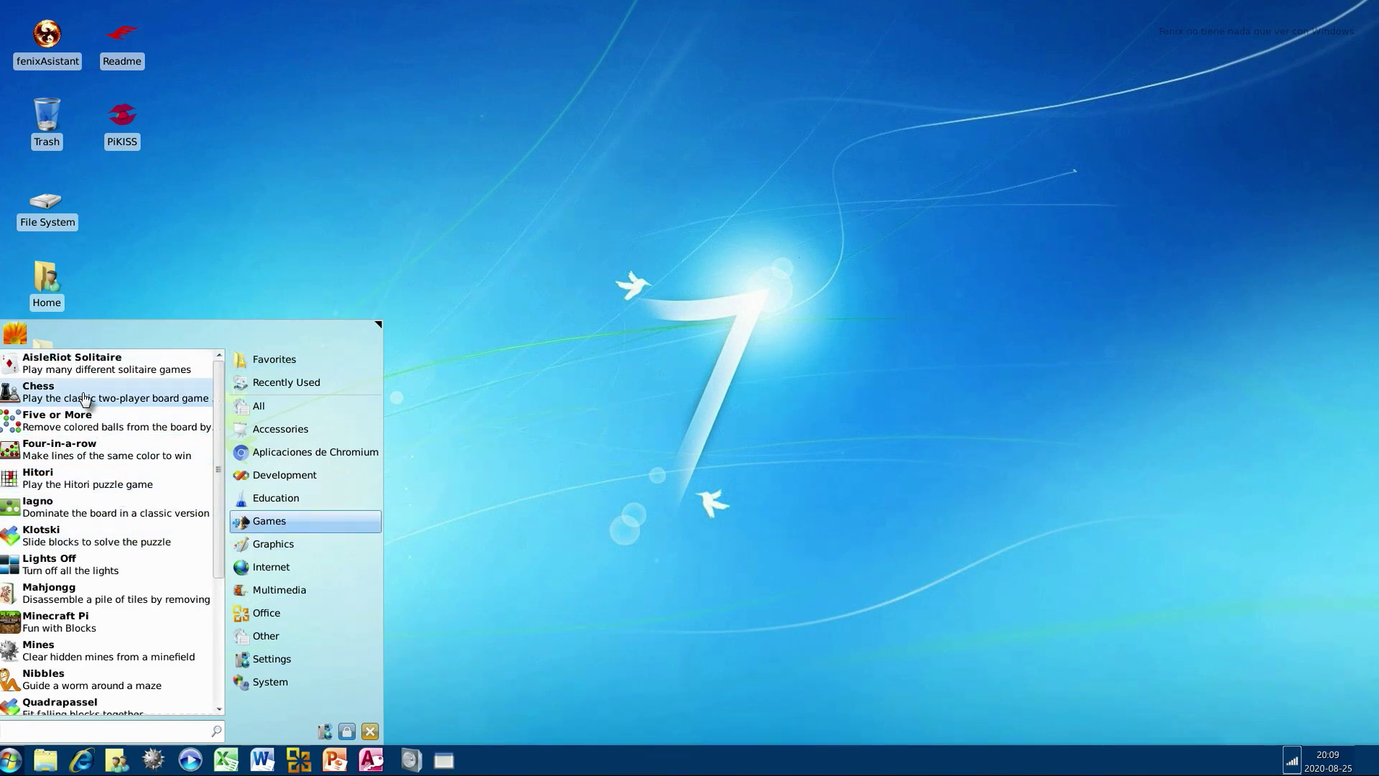
scroll(70, 560, "down", 1)
scroll(69, 558, "down", 4)
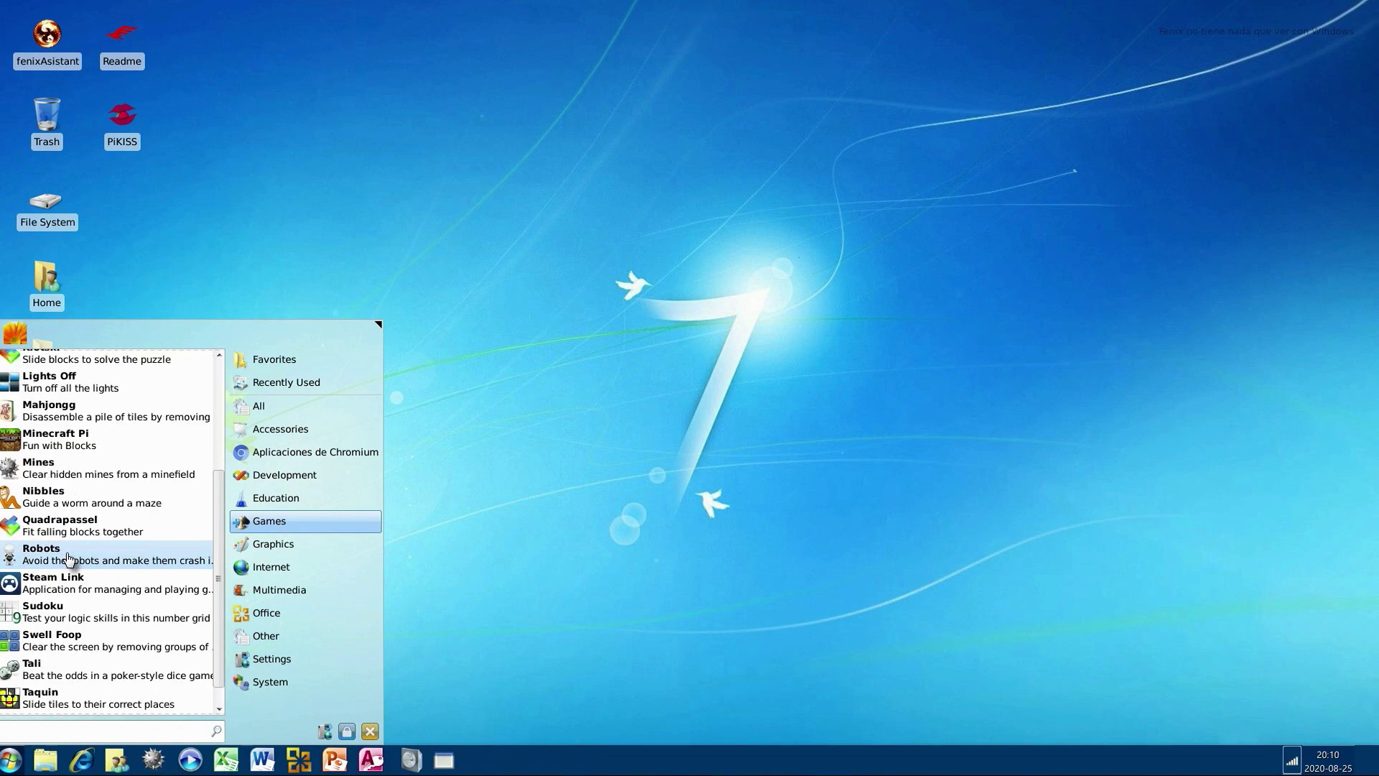
scroll(69, 559, "down", 1)
left_click(83, 410)
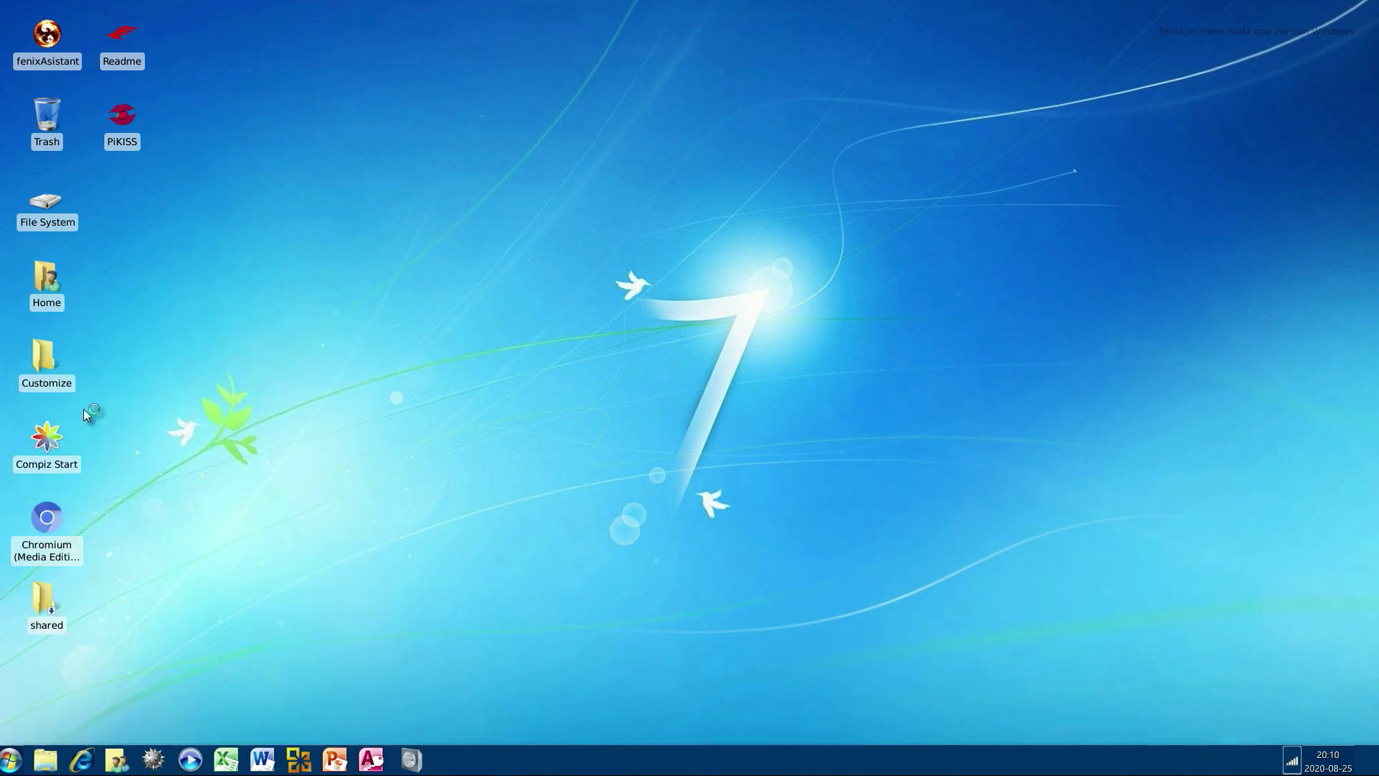
left_click_drag(273, 16, 771, 190)
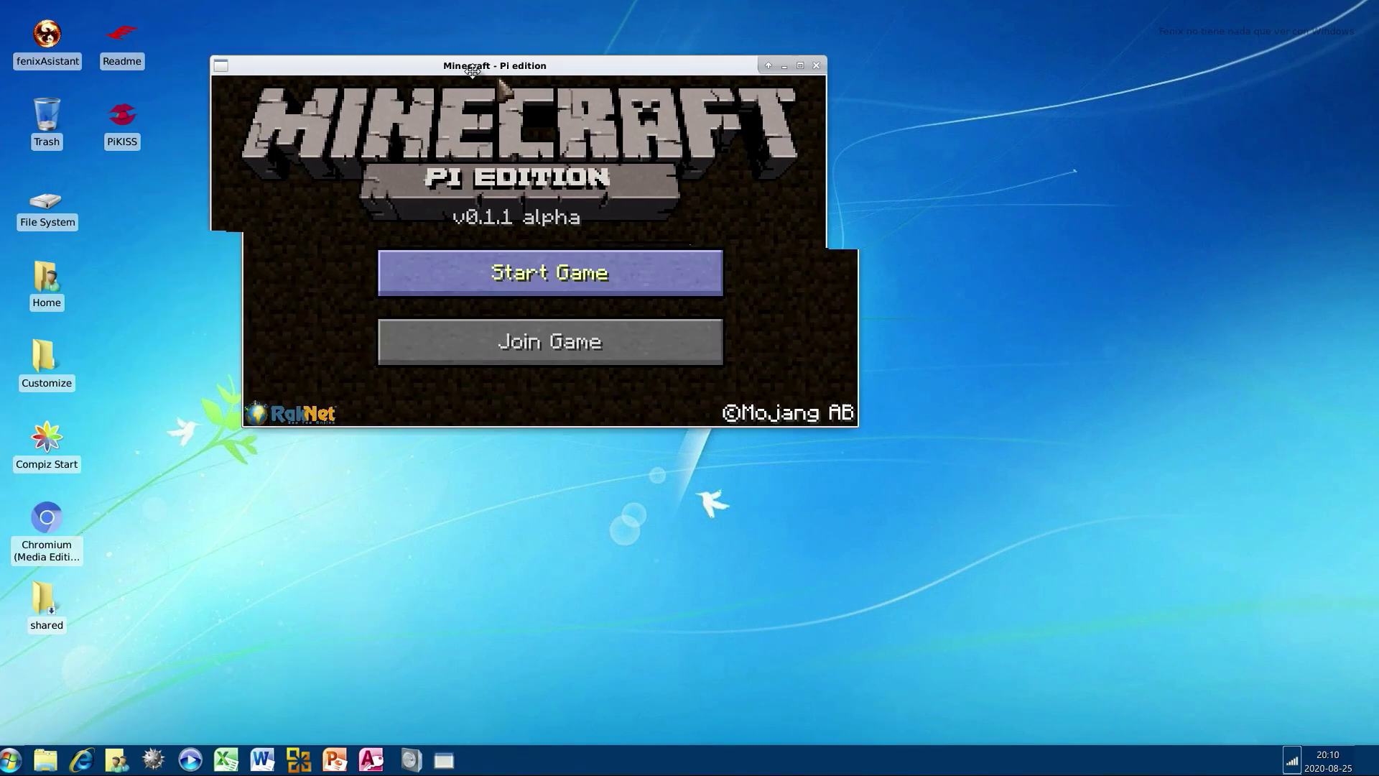
- Browse the application menu to open the file manager on Documents
left_click(17, 764)
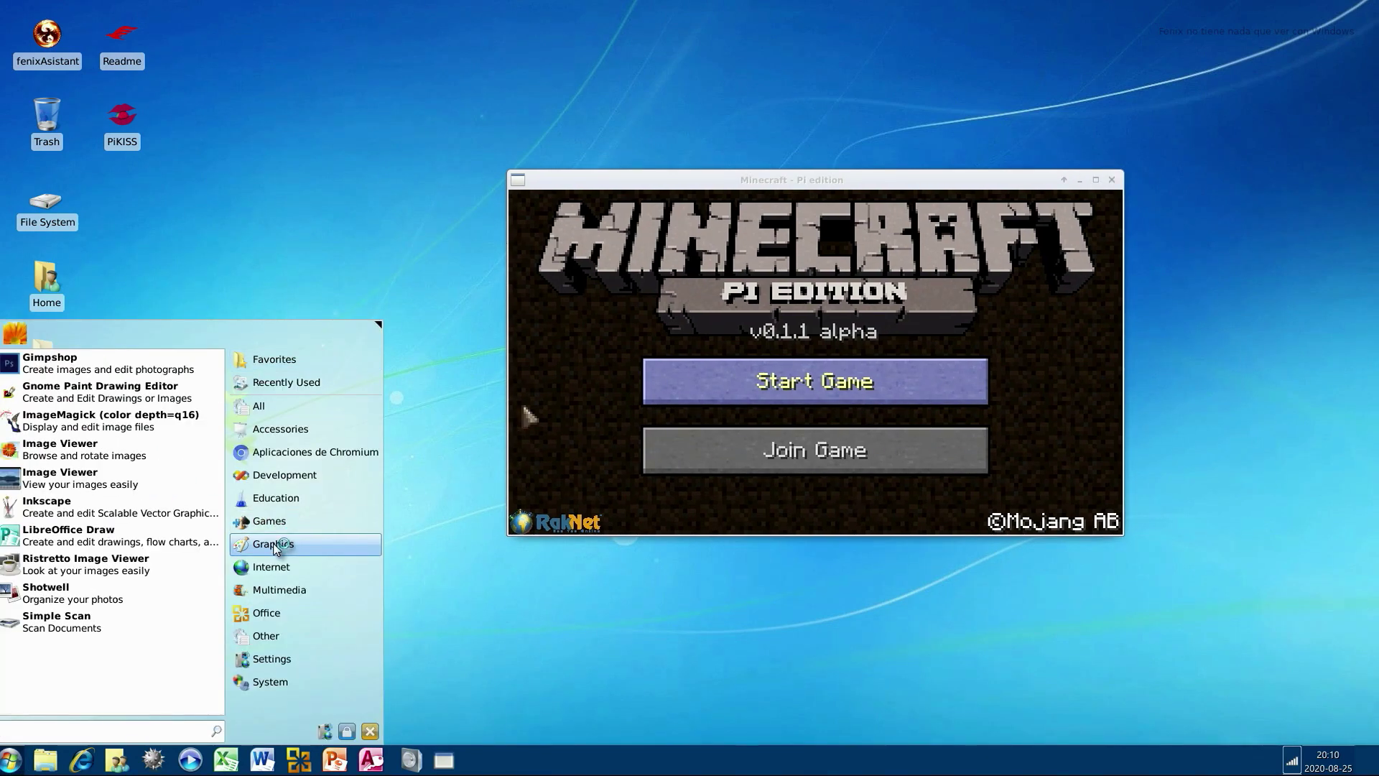
scroll(119, 575, "down", 3)
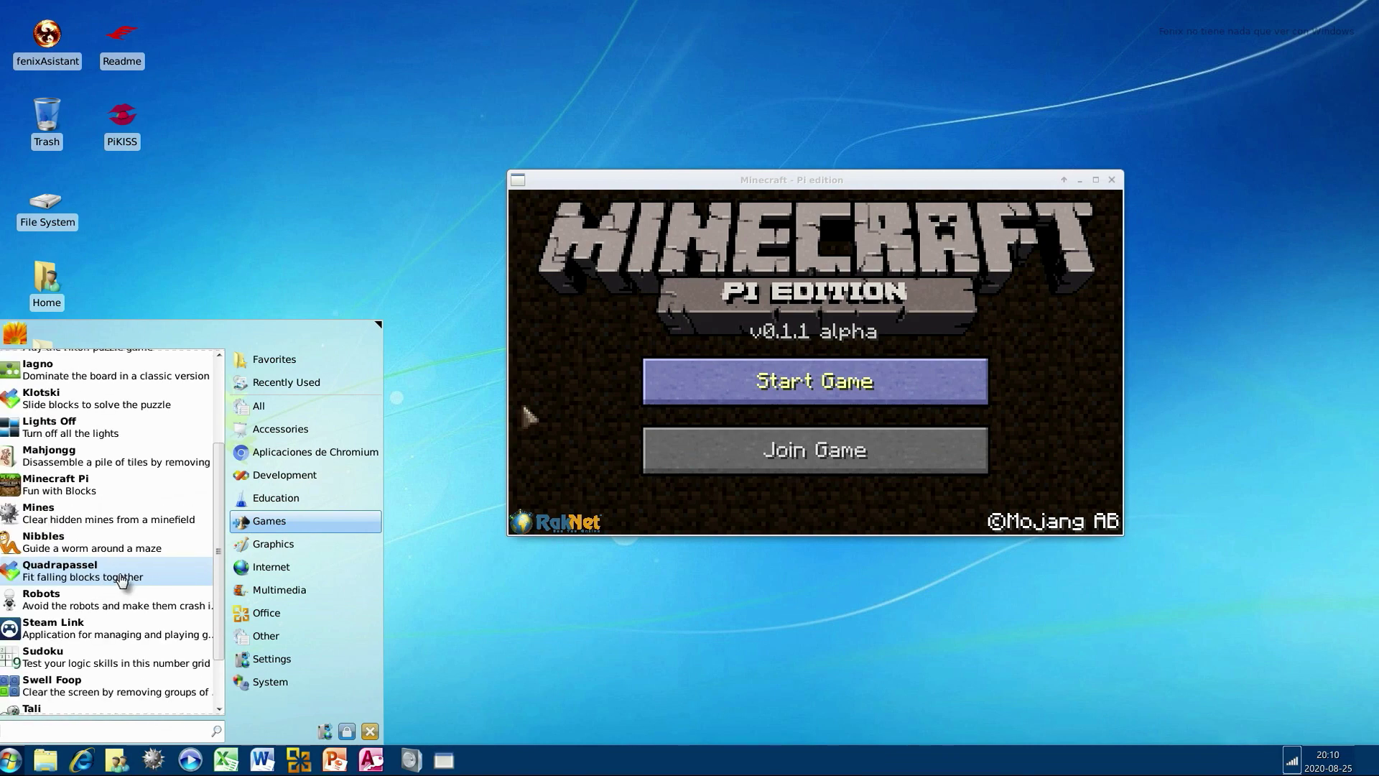
scroll(119, 578, "down", 2)
scroll(119, 582, "down", 2)
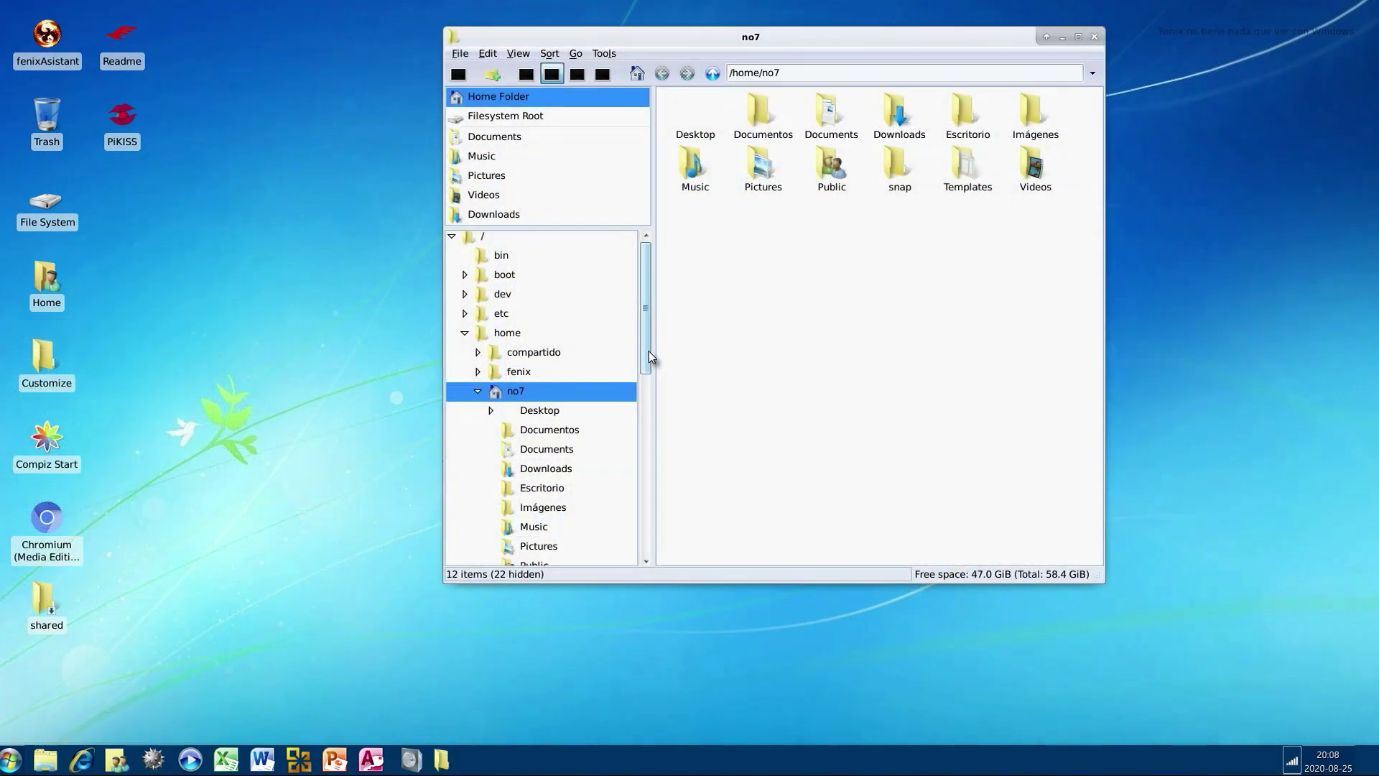
mouse_move(648, 351)
left_mouse_down()
mouse_move(632, 557)
mouse_move(654, 314)
left_mouse_up()
- View the Documents, Pictures and Videos folders from the file manager sidebar
left_click(496, 137)
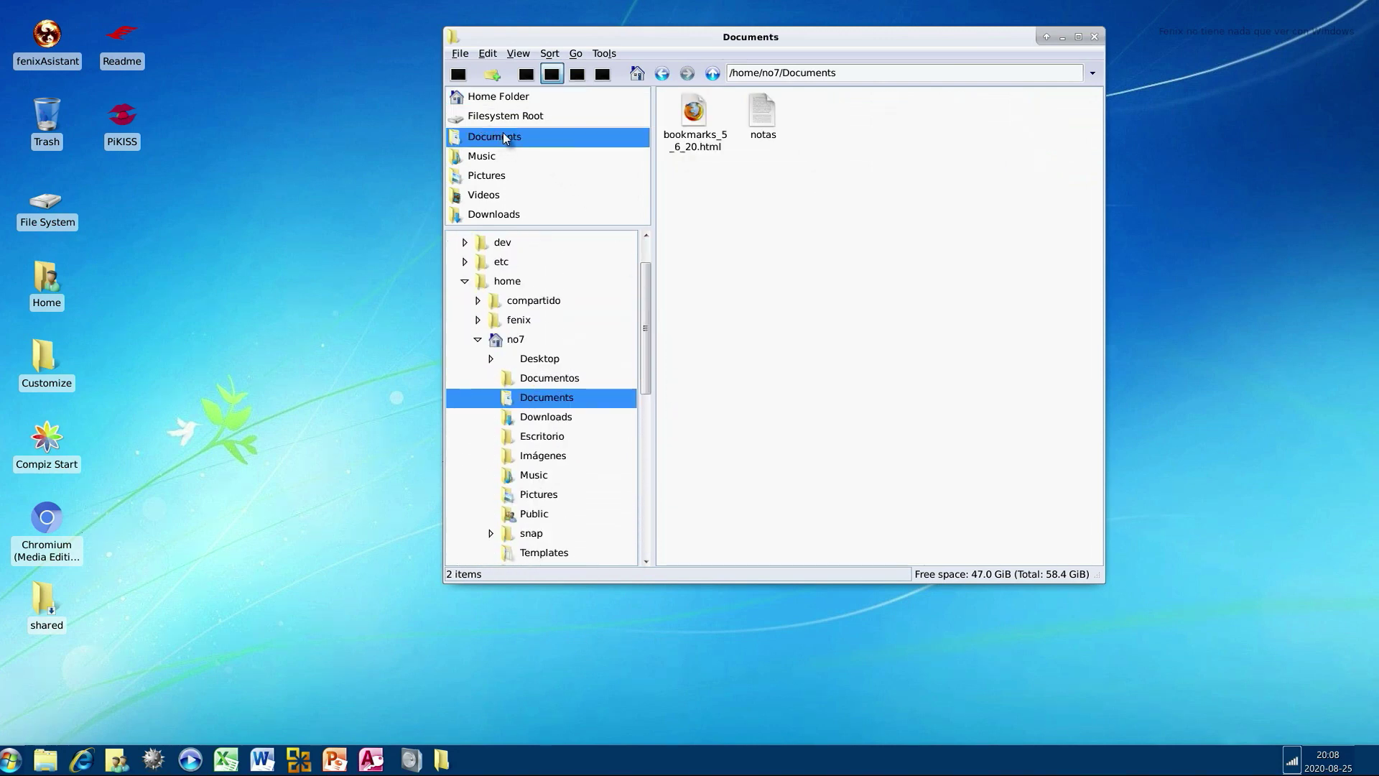
left_click(494, 180)
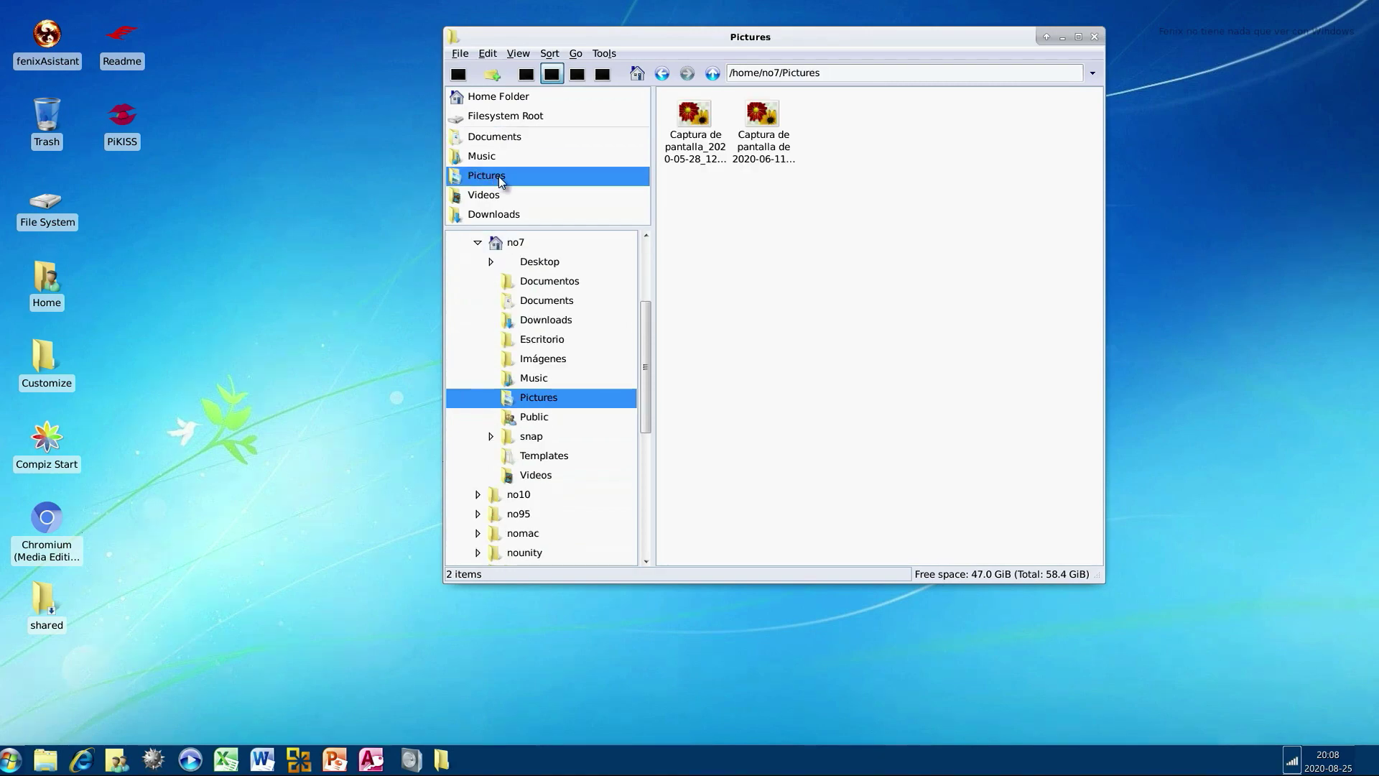
left_click(495, 195)
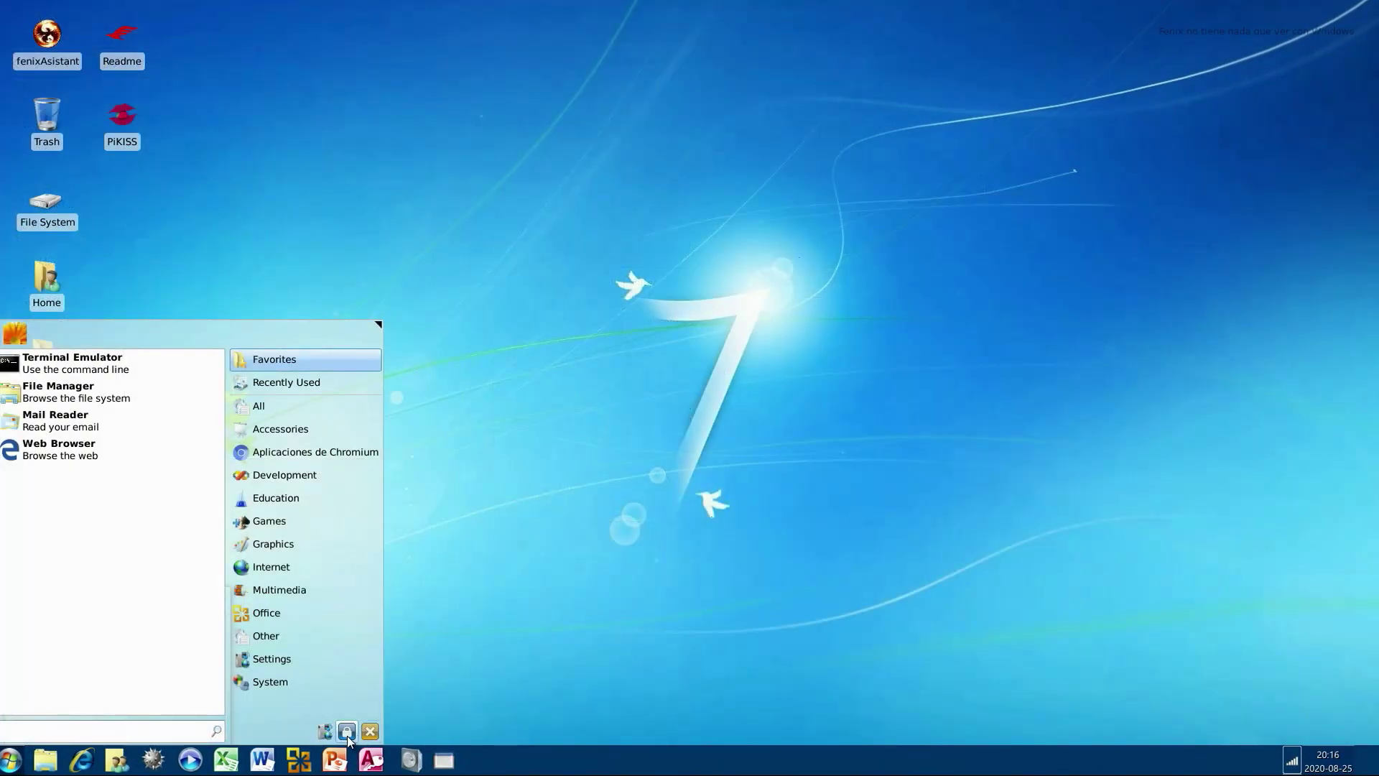
- Log out, sign into the Windows 95-styled account, and enlarge the file manager window
left_click(370, 731)
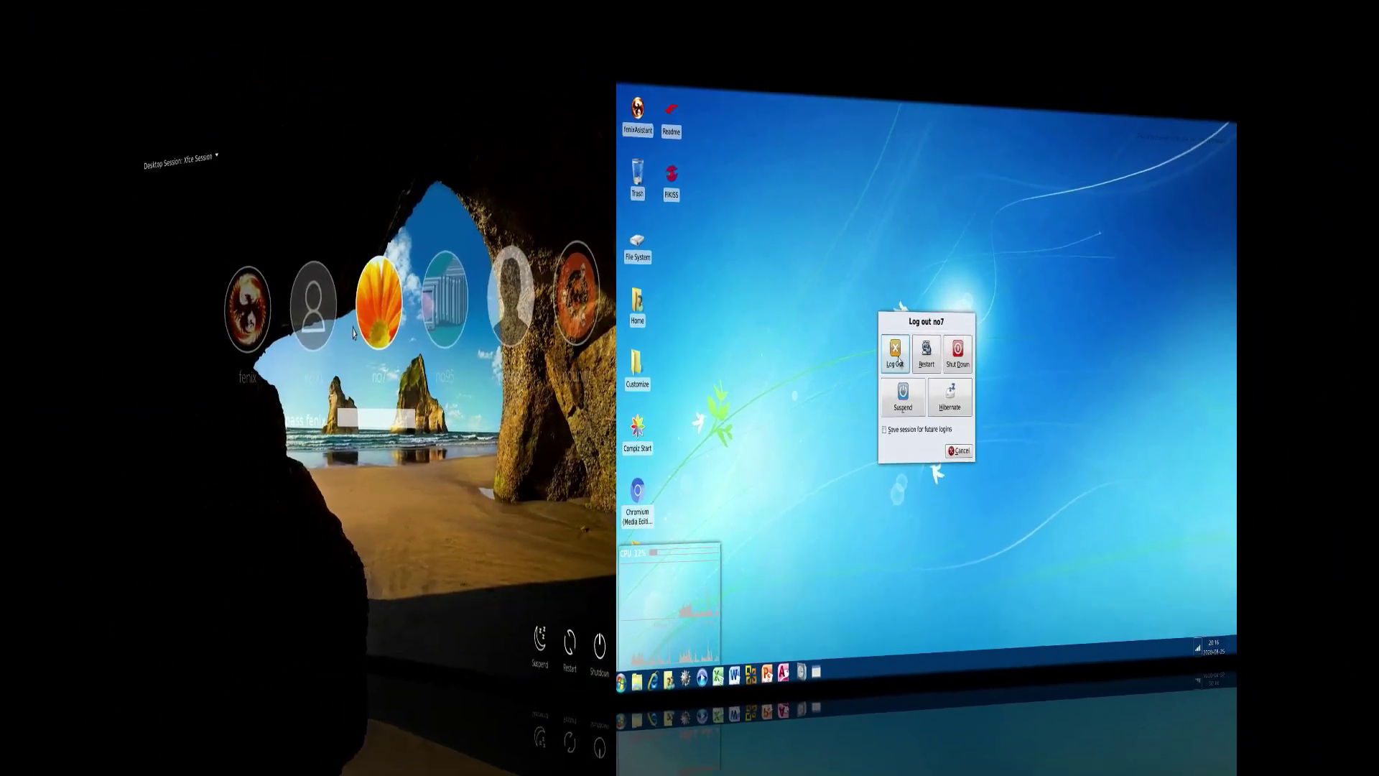
key("Right")
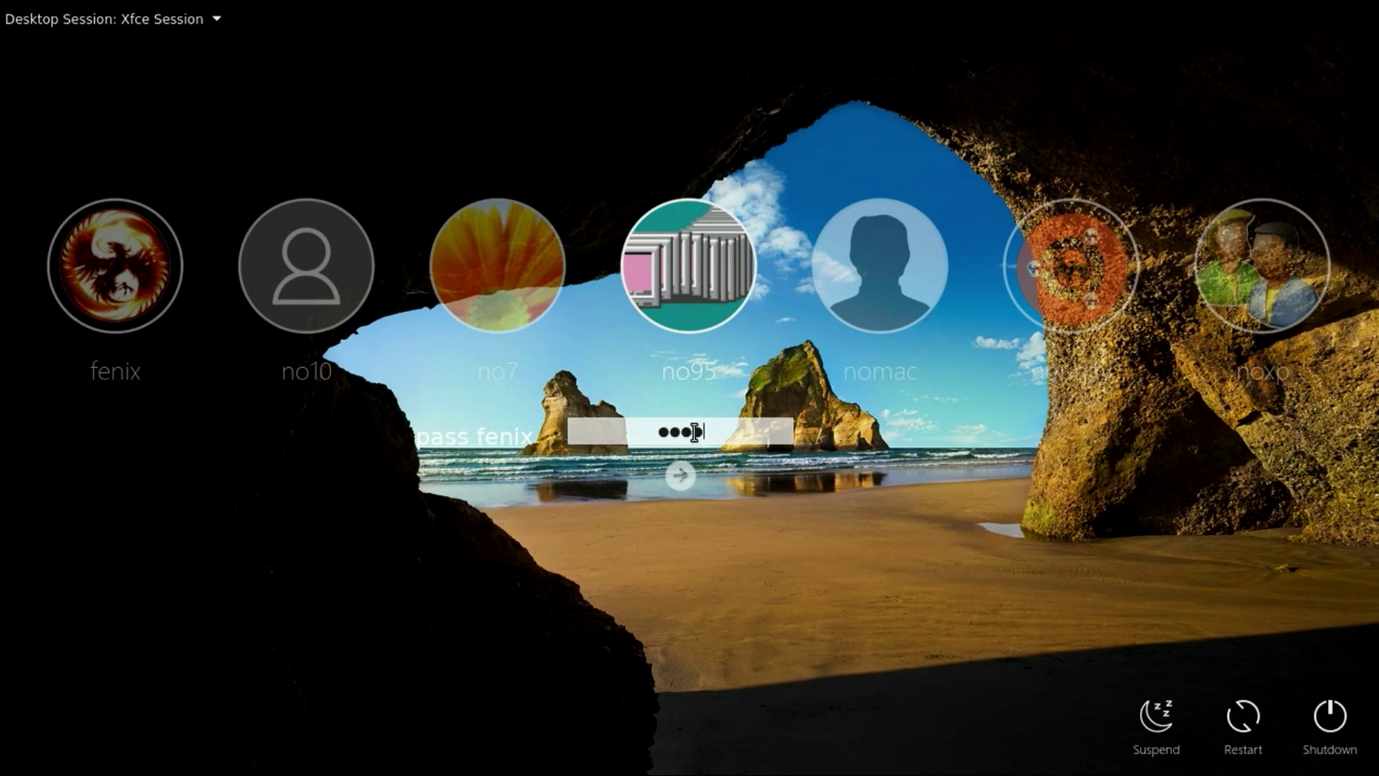
key("Return")
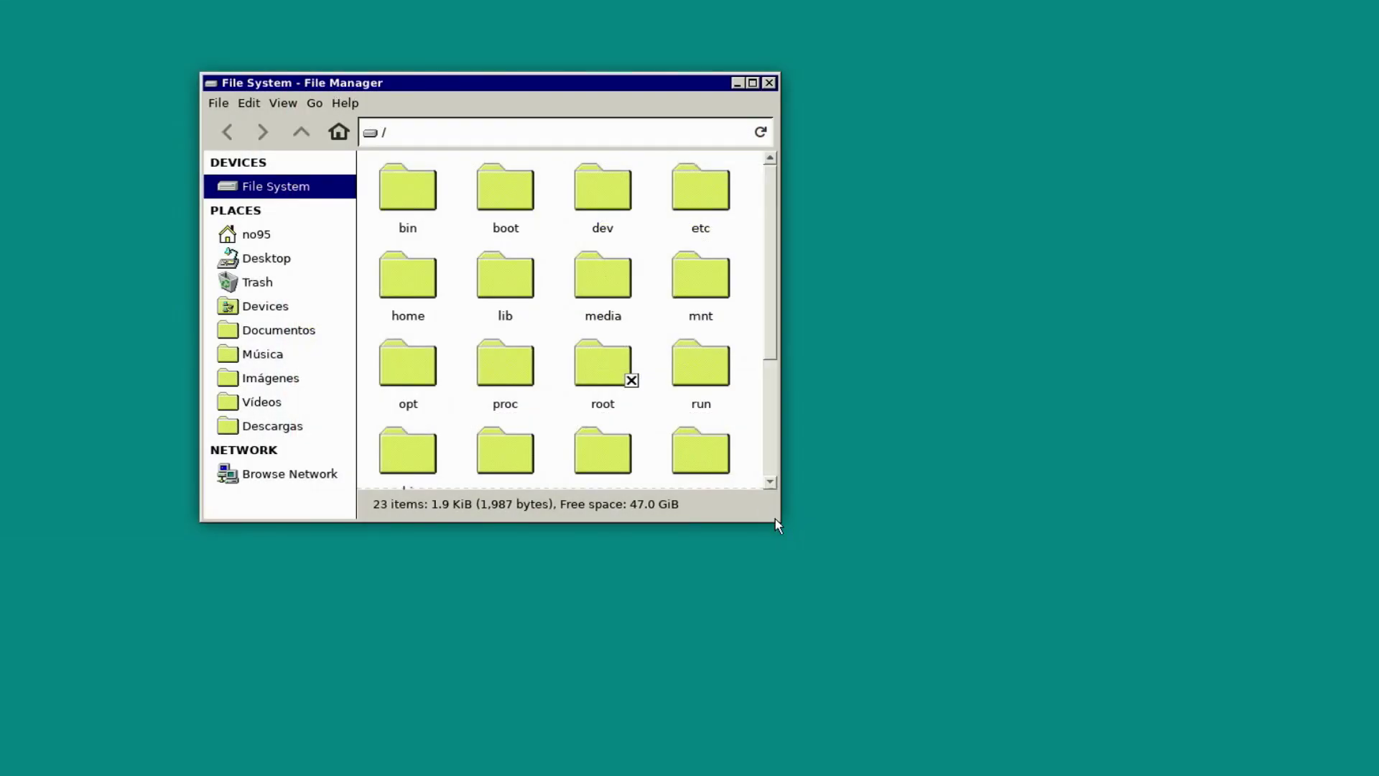
left_click_drag(779, 523, 1309, 694)
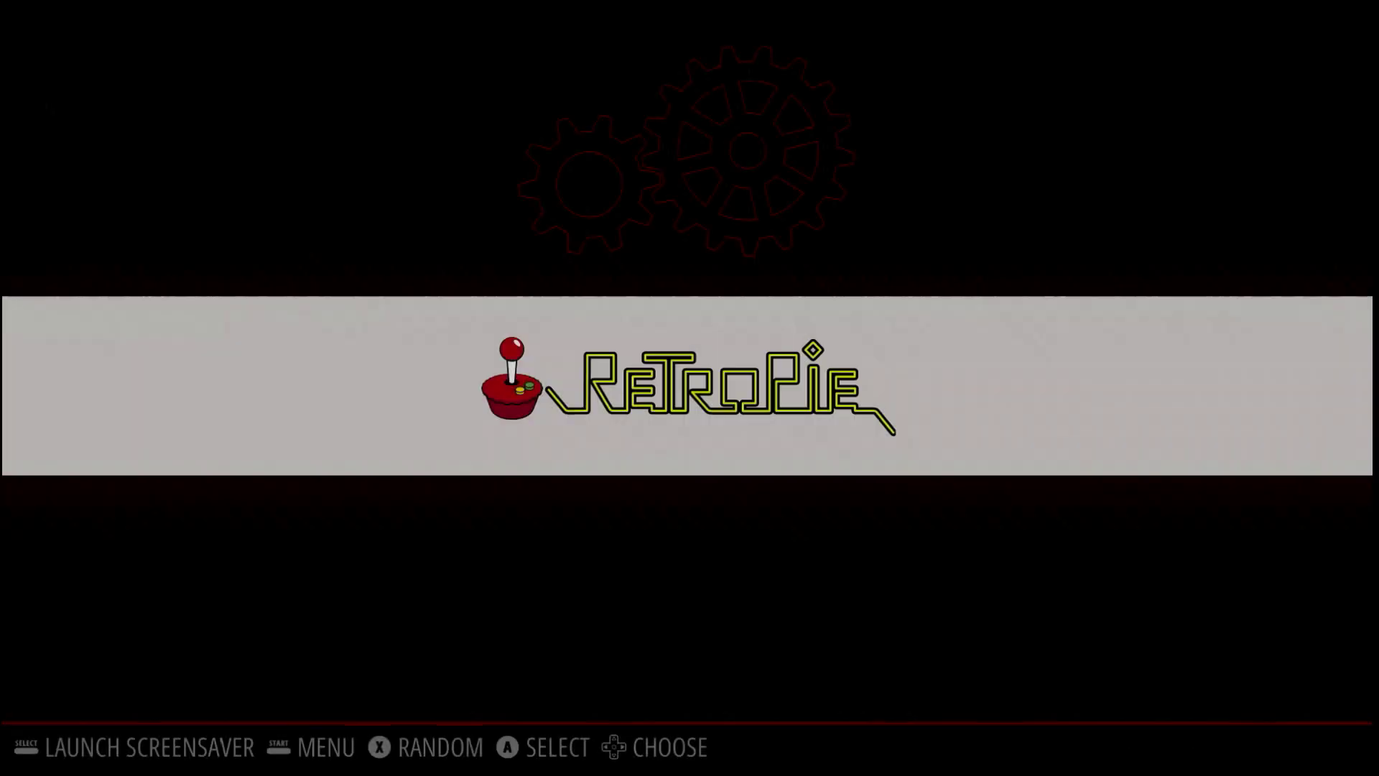
- Choose Quit EmulationStation from the EmulationStation main menu and confirm it
key("Return")
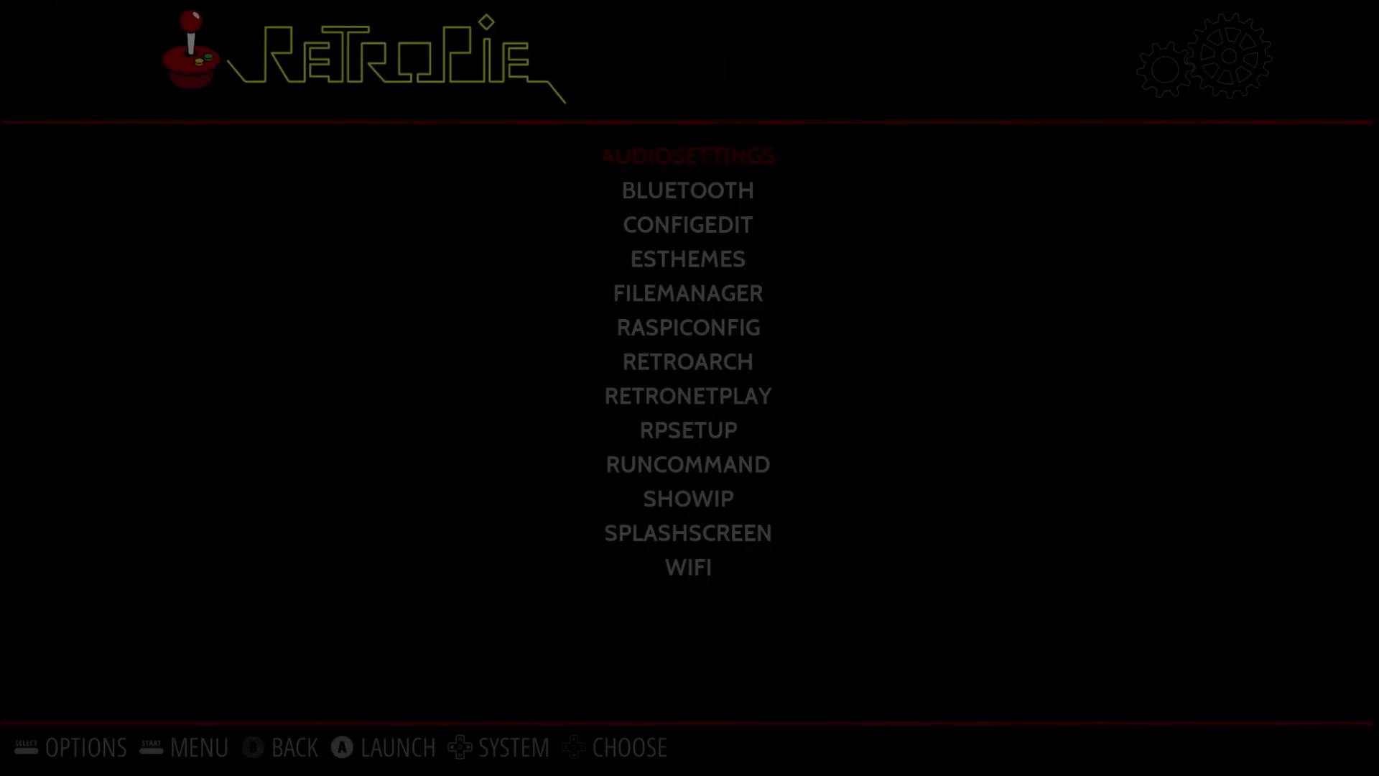
key("Down")
key("Down")
key("Down")
key("Down")
key("Down")
key("Down")
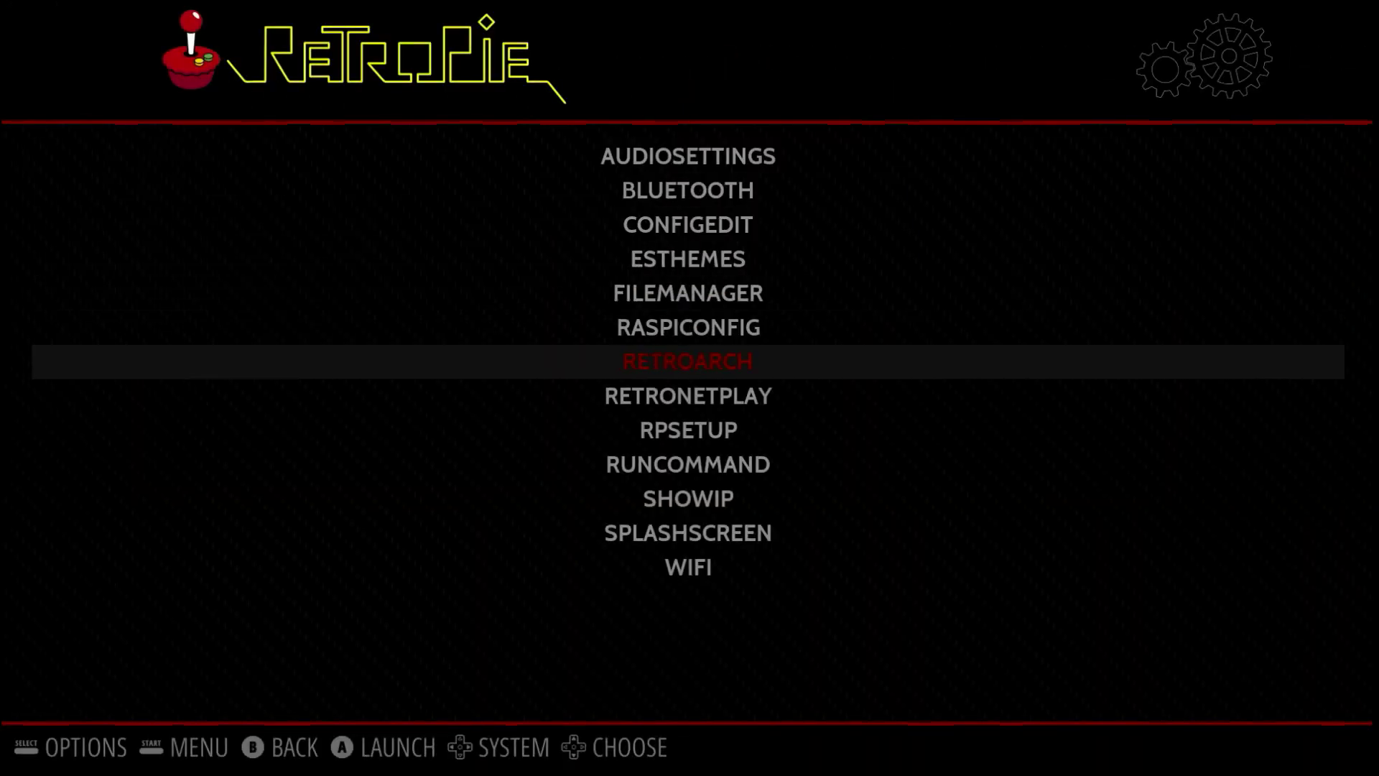
key("Up")
key("Up")
key("F1")
key("Down")
key("Down")
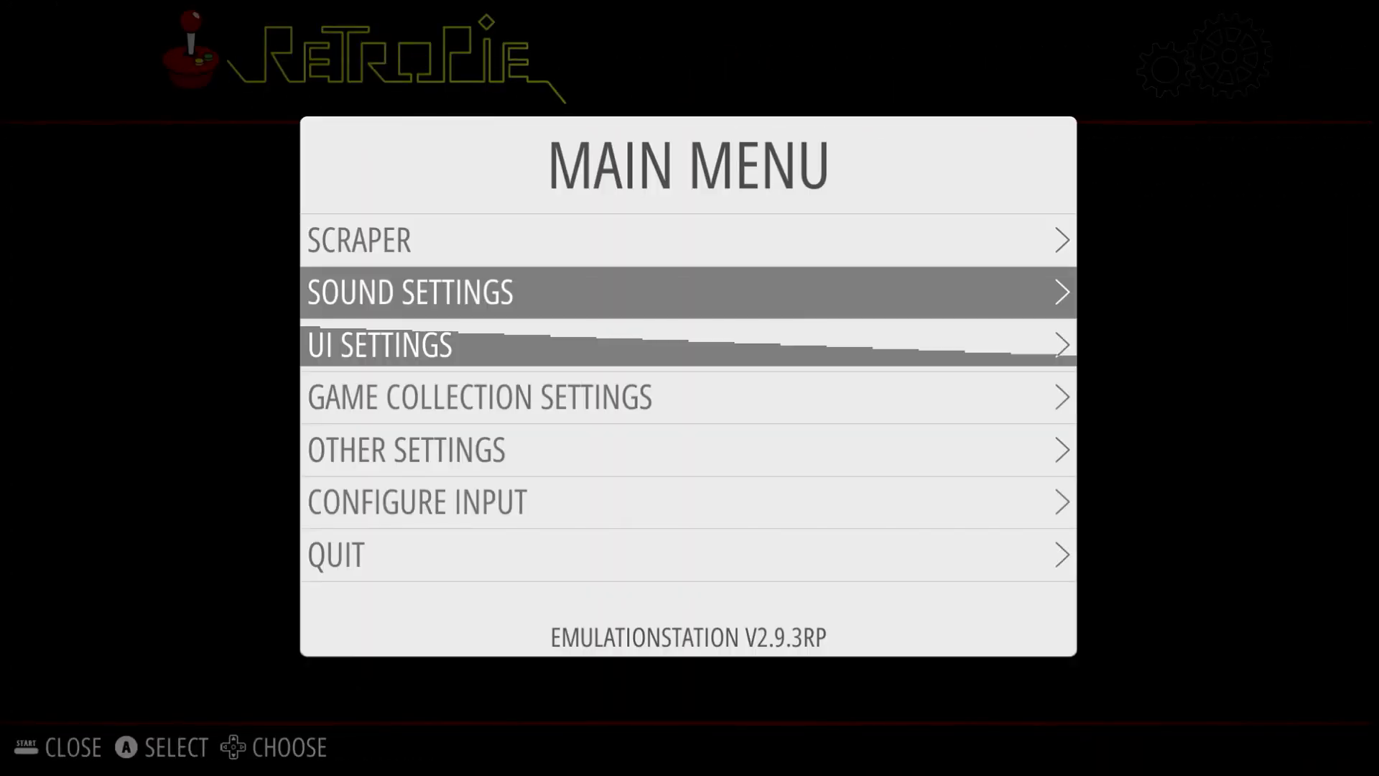
key("Down")
key("Down")
key("Down")
key("Down")
key("Return")
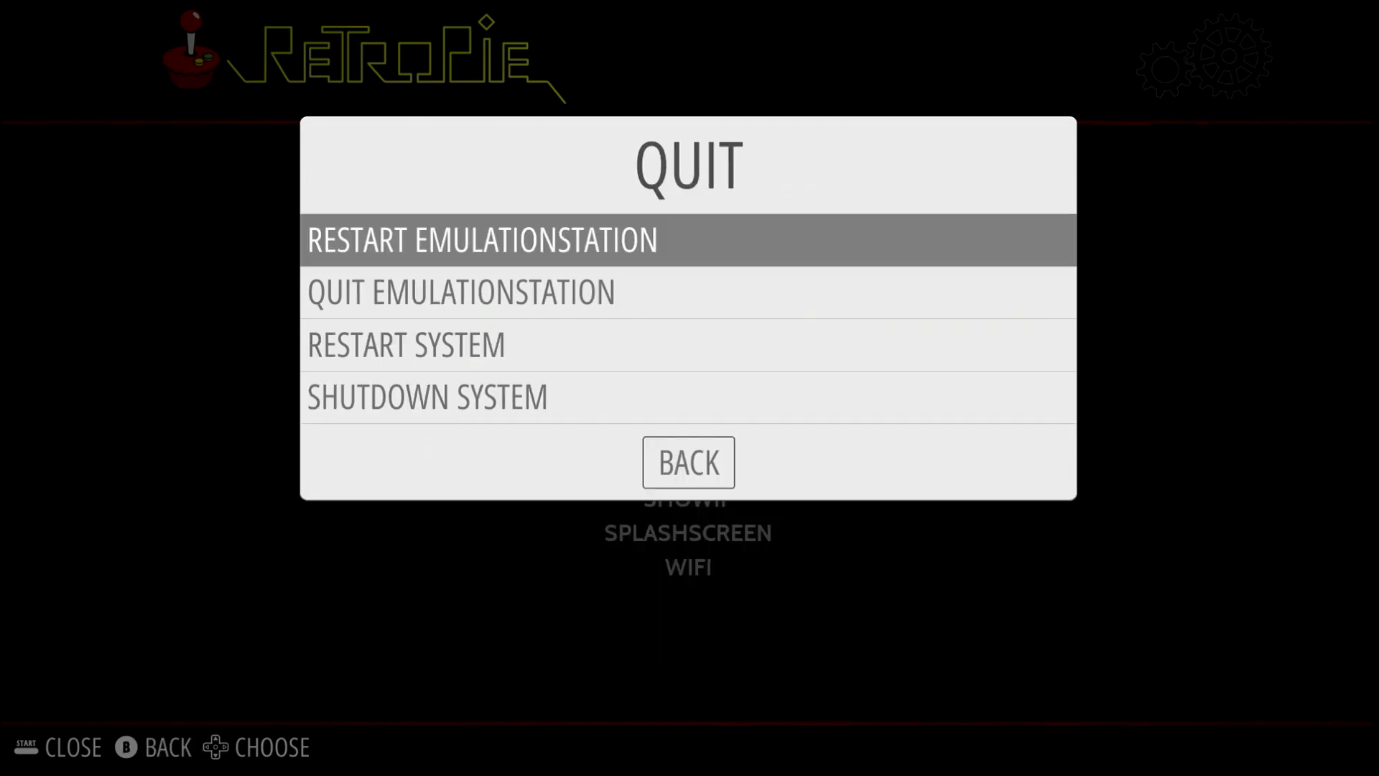
key("Down")
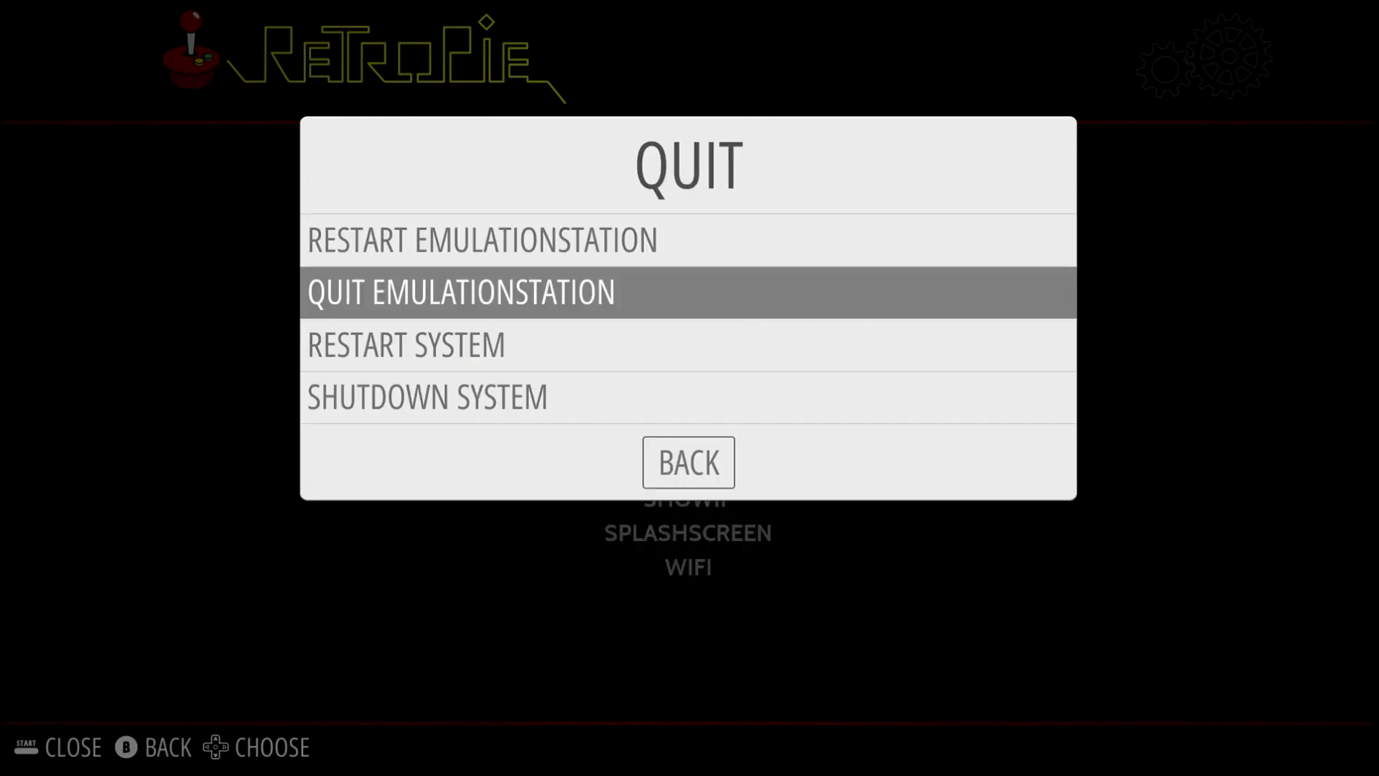
key("Return")
key("Return")
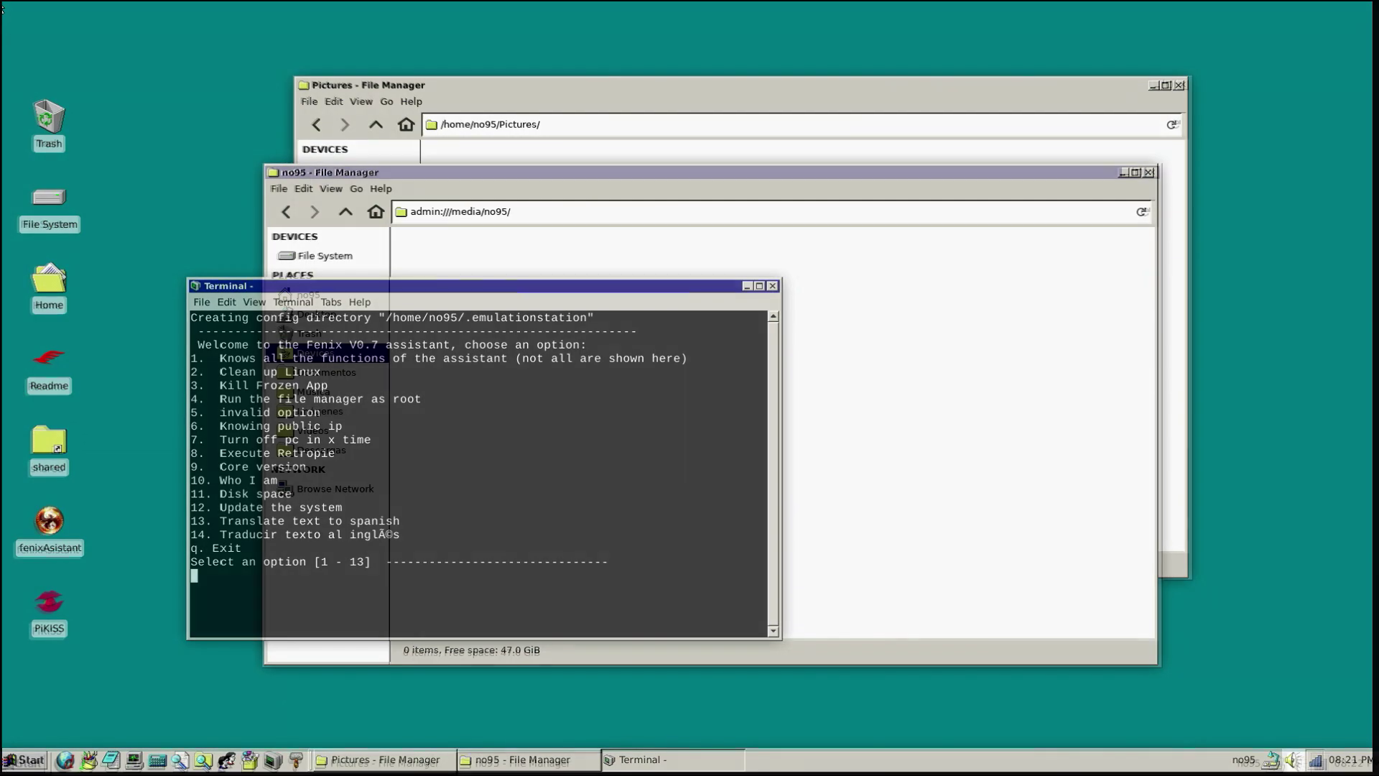
- Log out of the Windows 95-styled account and sign in to the macOS-styled account
left_click(23, 762)
left_click(29, 742)
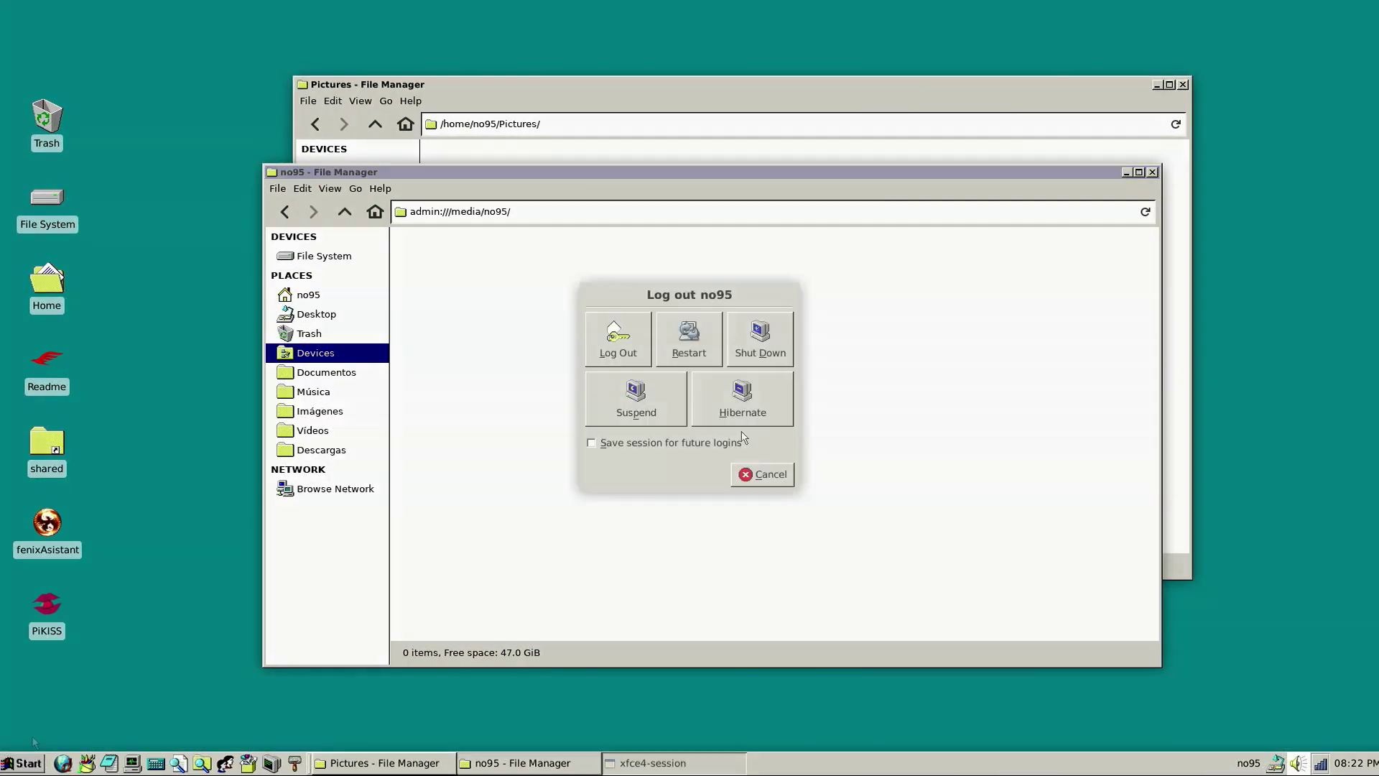
left_click(617, 341)
left_click_drag(697, 290, 521, 303)
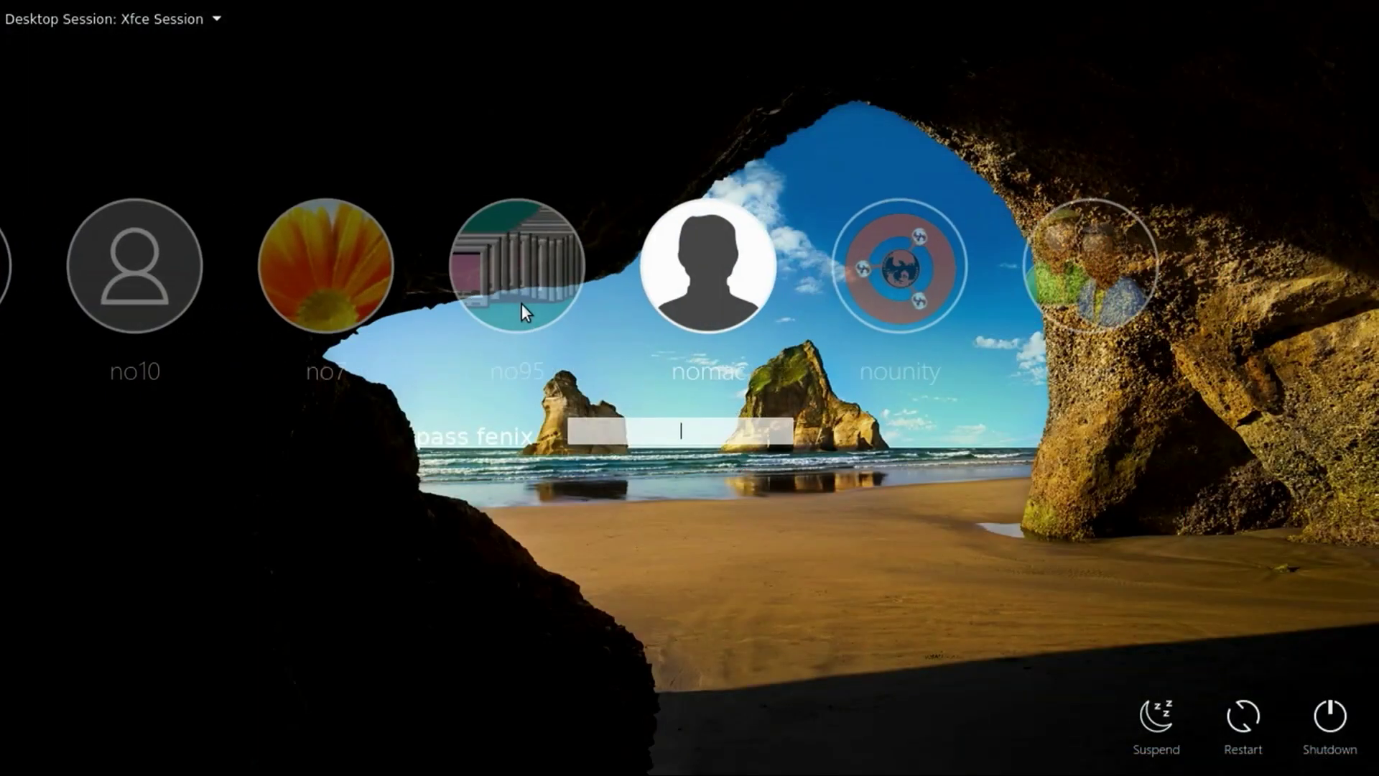
left_click(683, 261)
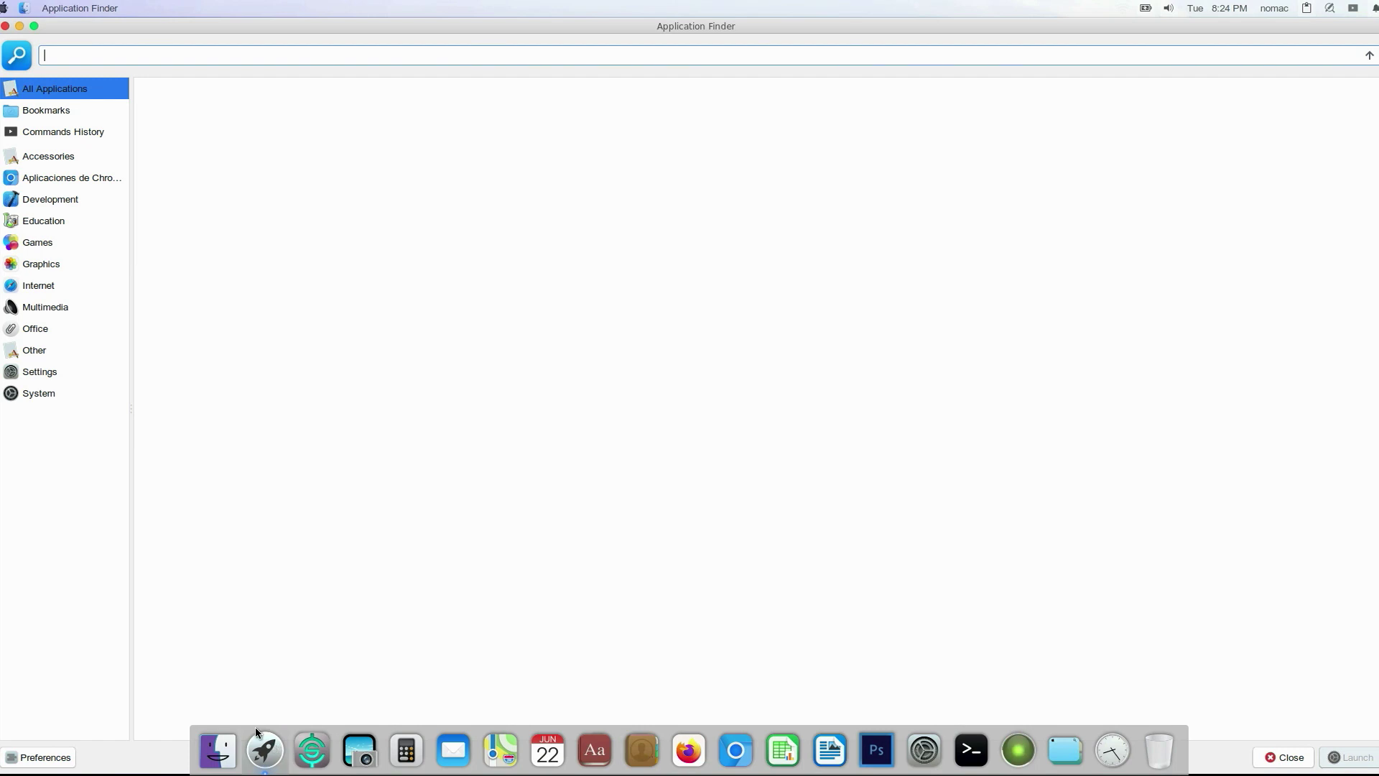
- Browse Application Finder's Bookmarks, Development, Education and Games categories
left_click(63, 112)
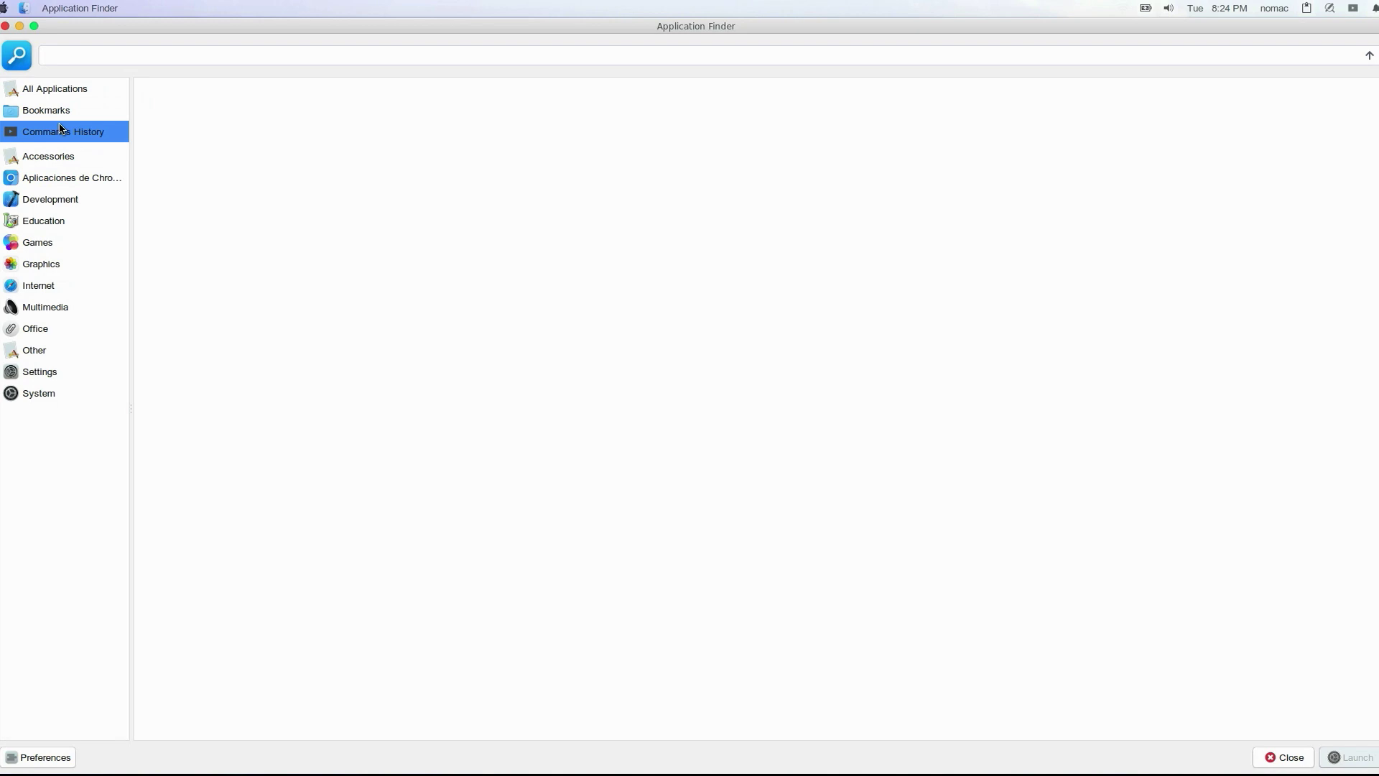
left_click(49, 207)
left_click(48, 230)
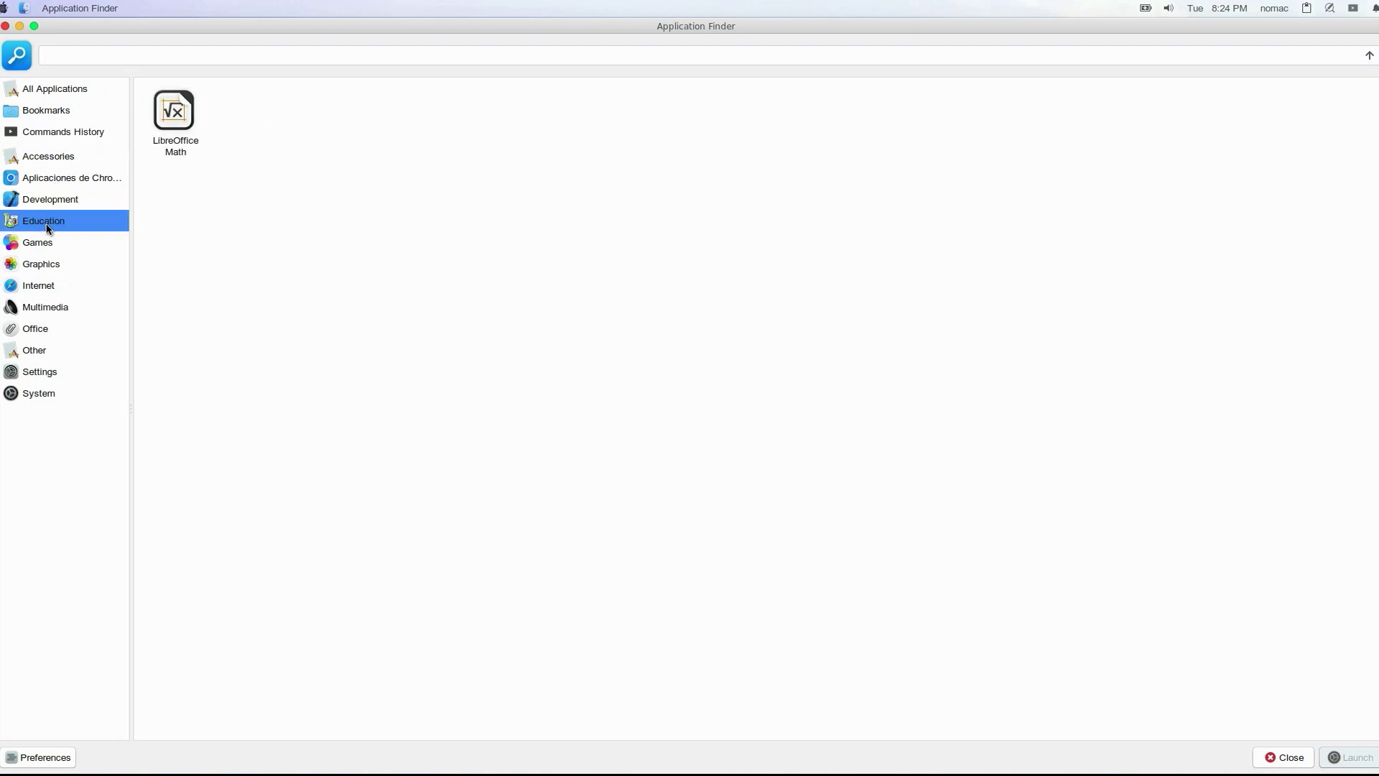
left_click(48, 244)
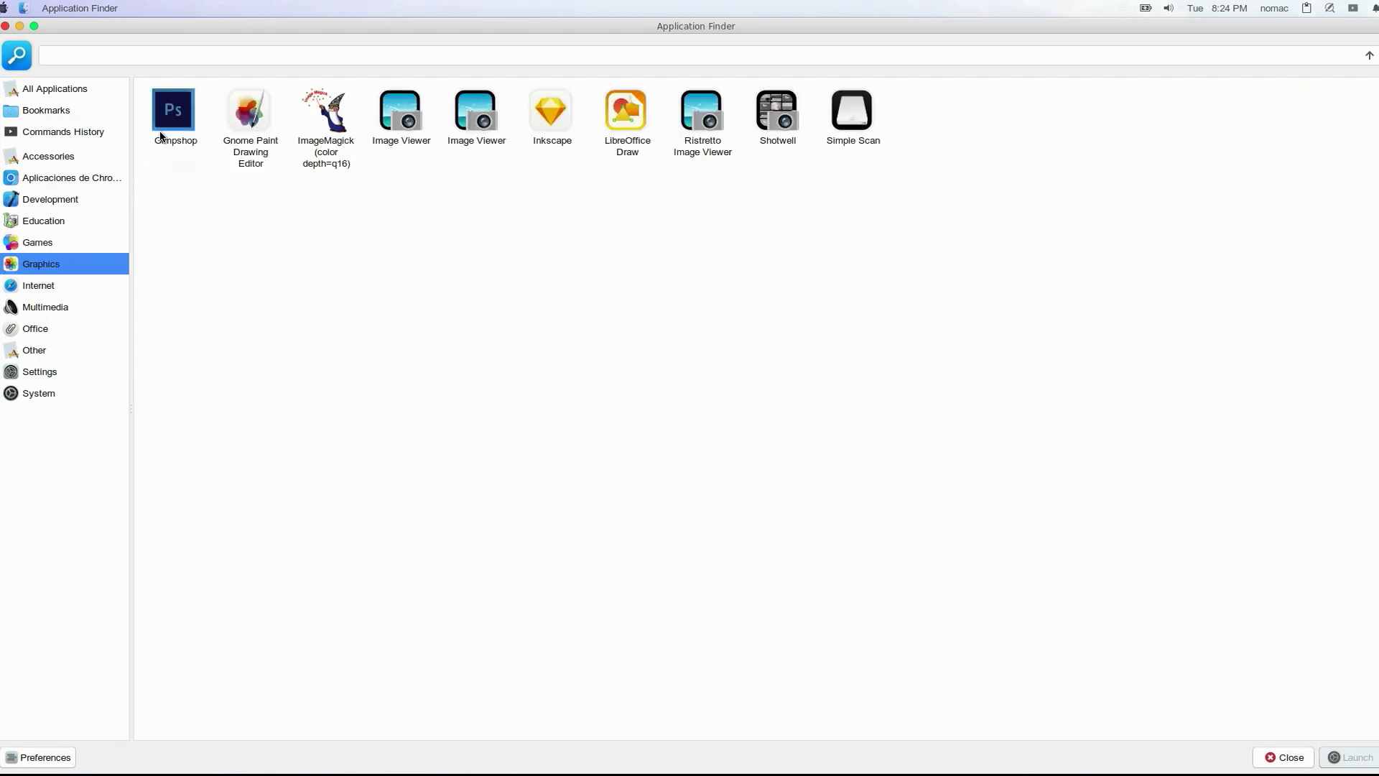
- Launch Gimpshop and create a new 1920×1080 image
double_click(168, 128)
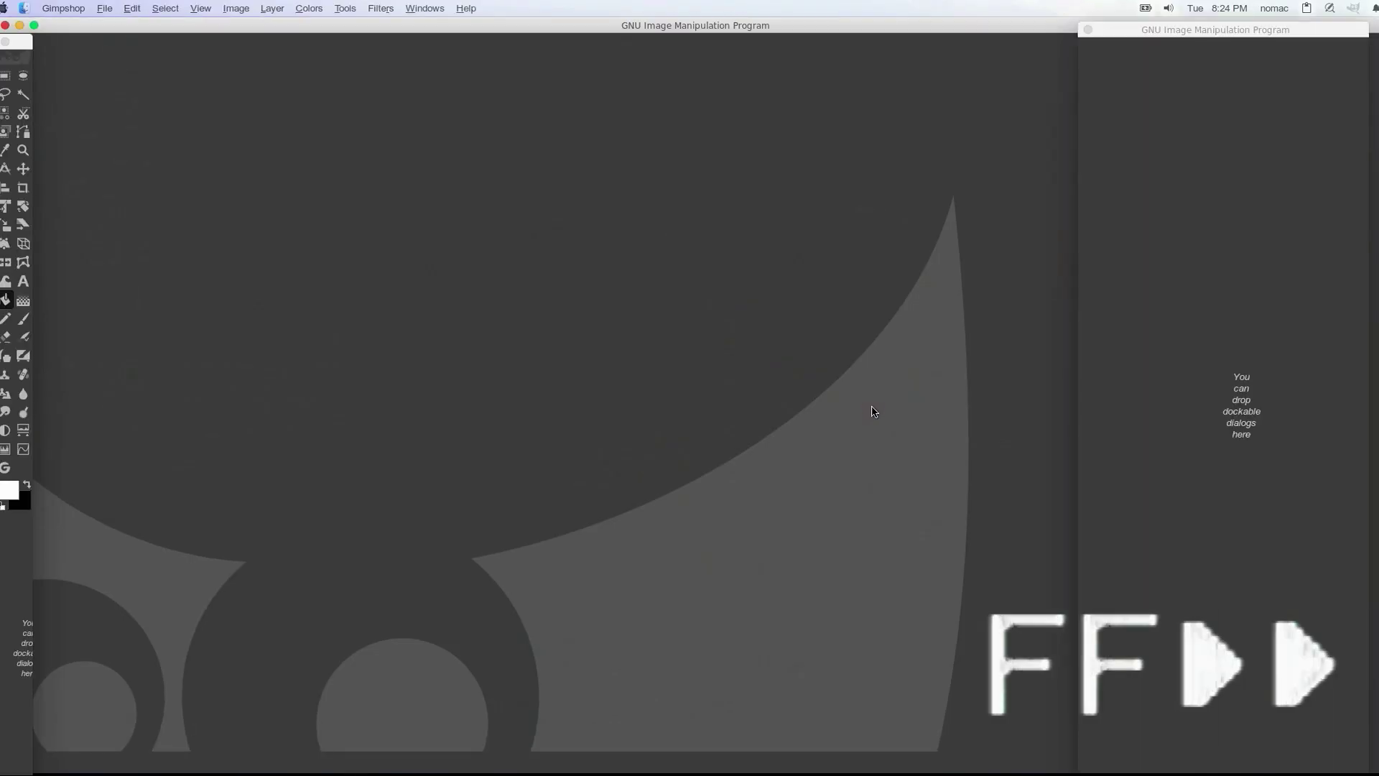
left_click(107, 8)
left_click(129, 37)
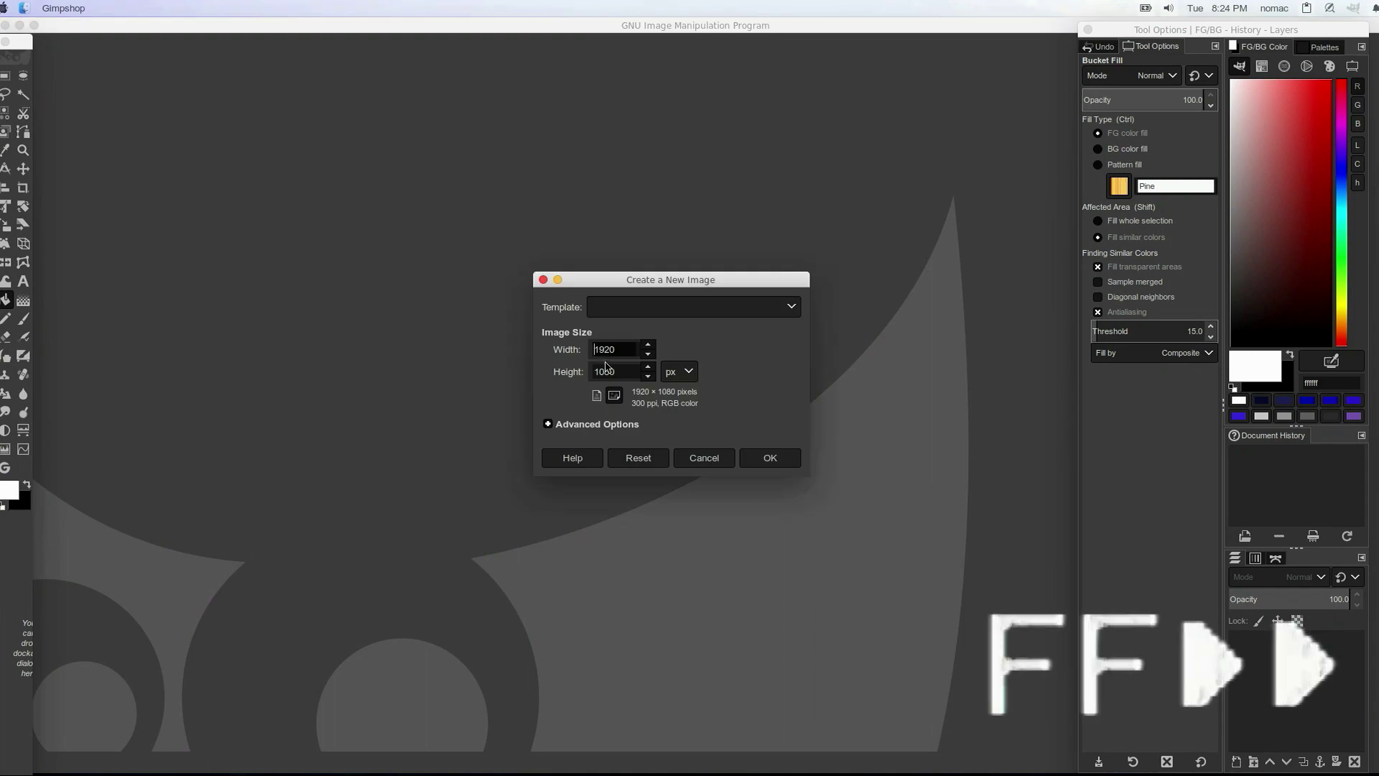
left_click(771, 457)
- Write 'This is cool!' on the black canvas with the Text tool
left_click(23, 281)
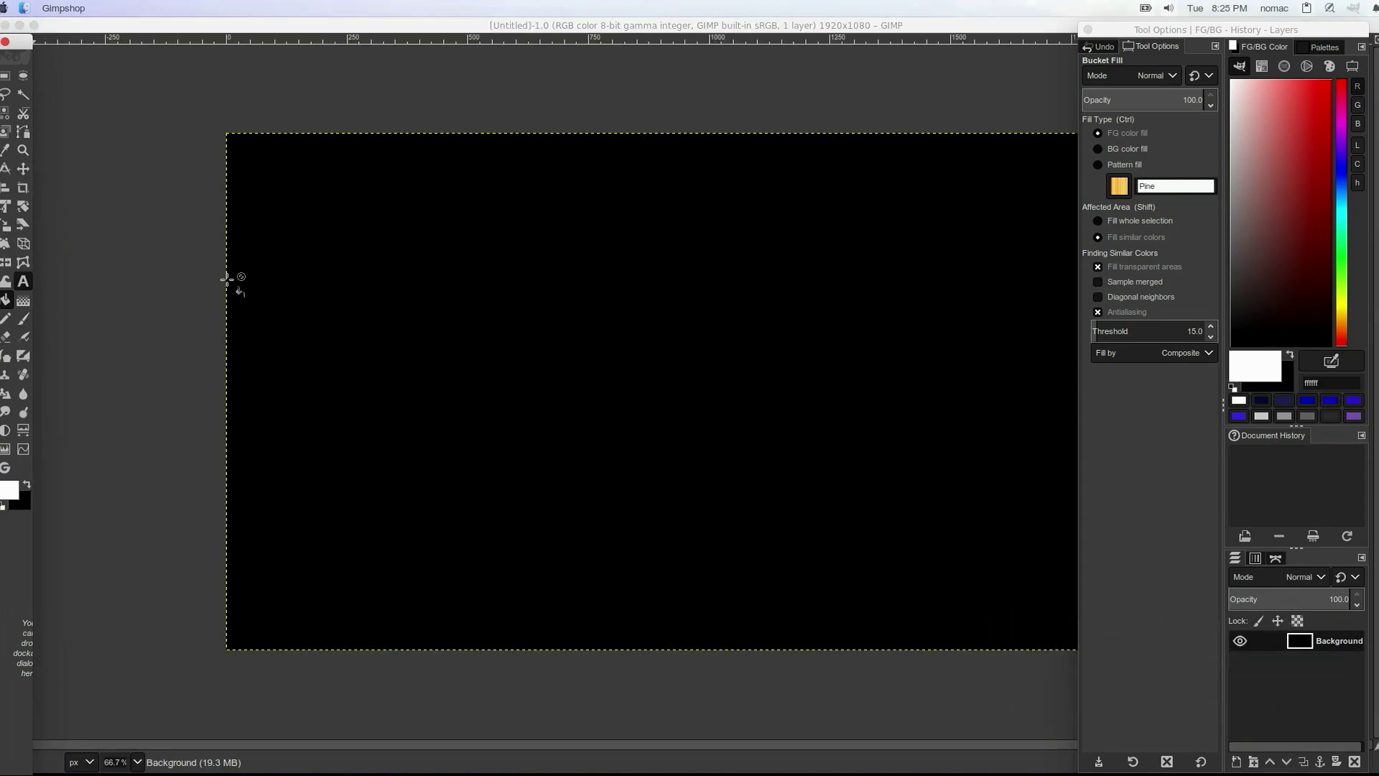
left_click(415, 306)
type("This is cool!")
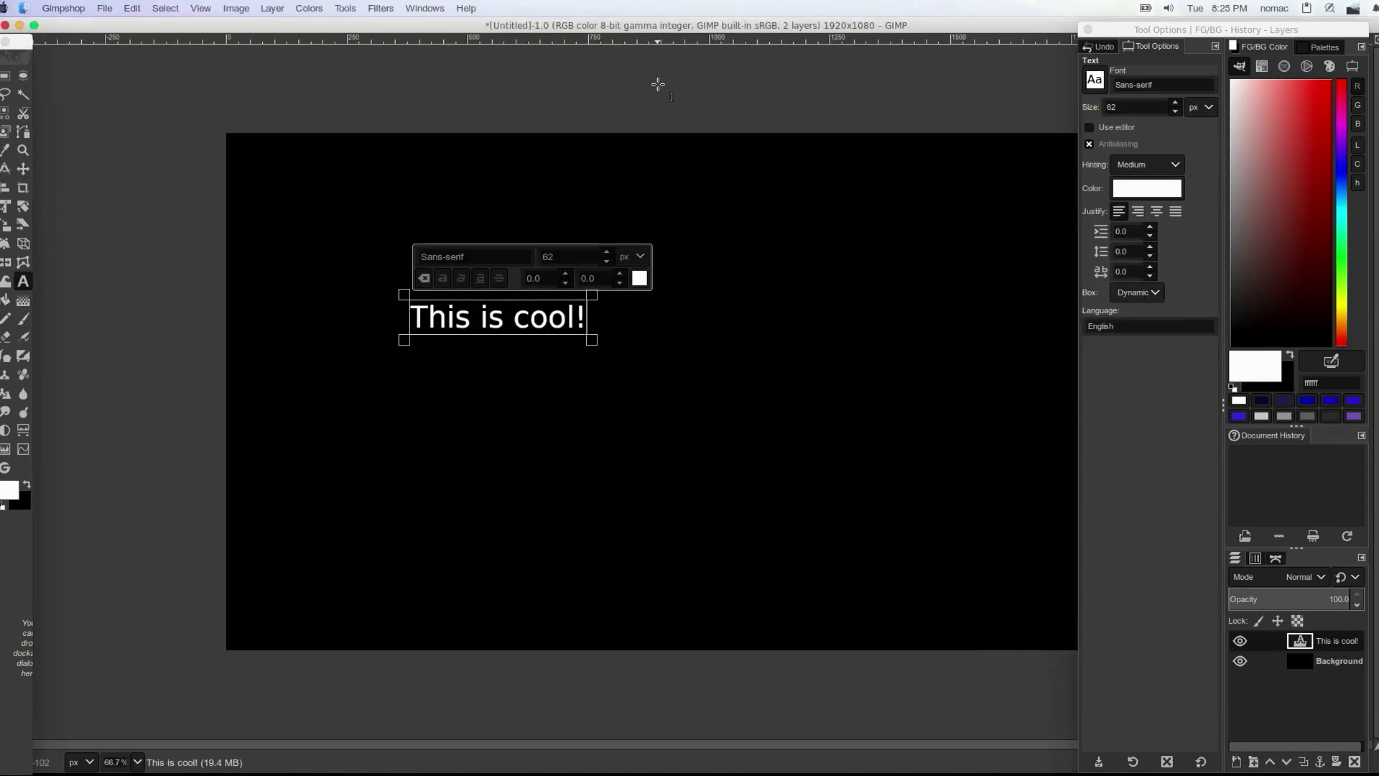
left_click(658, 84)
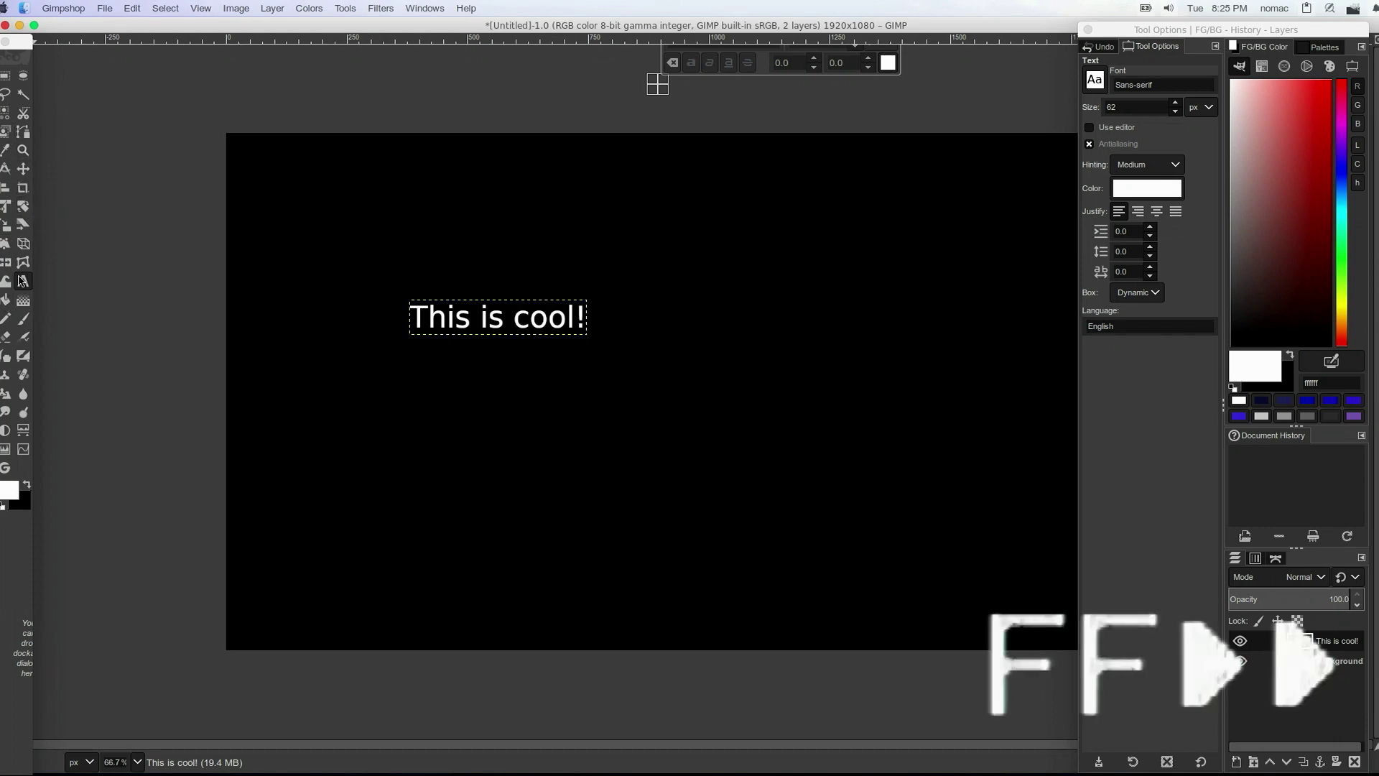
- Quit Gimpshop, discarding the unsaved image
left_click(104, 8)
left_click(122, 338)
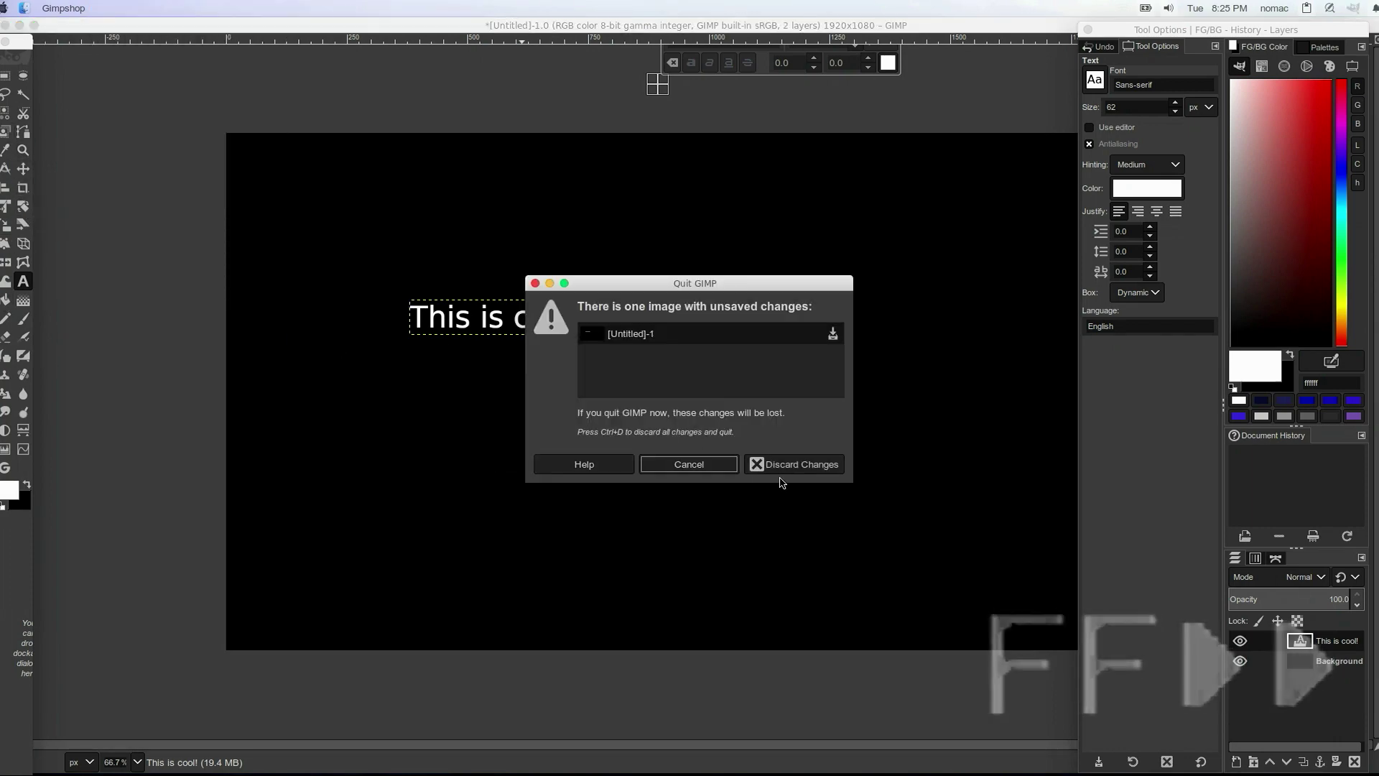
left_click(789, 466)
- Open the desktop Settings Manager and scroll through its options
left_click(924, 750)
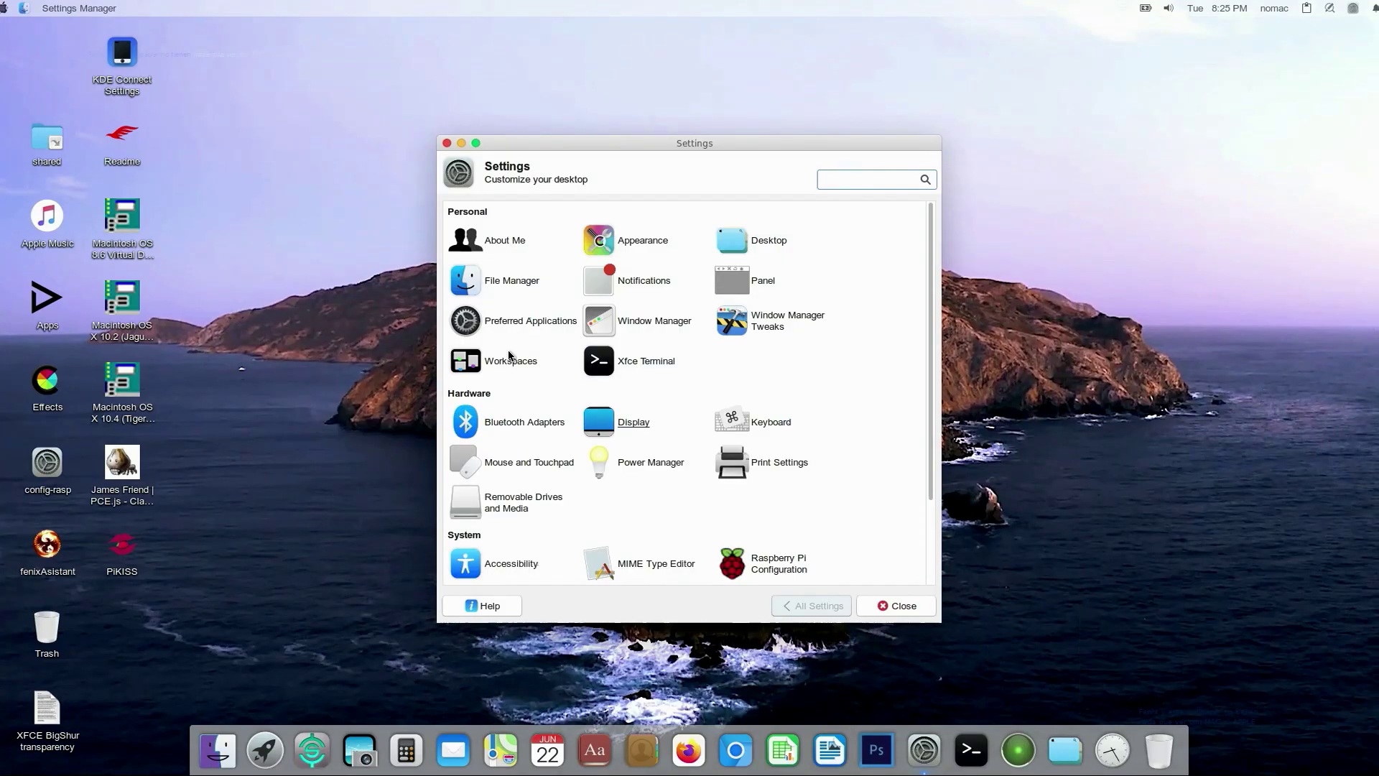
scroll(539, 443, "down", 3)
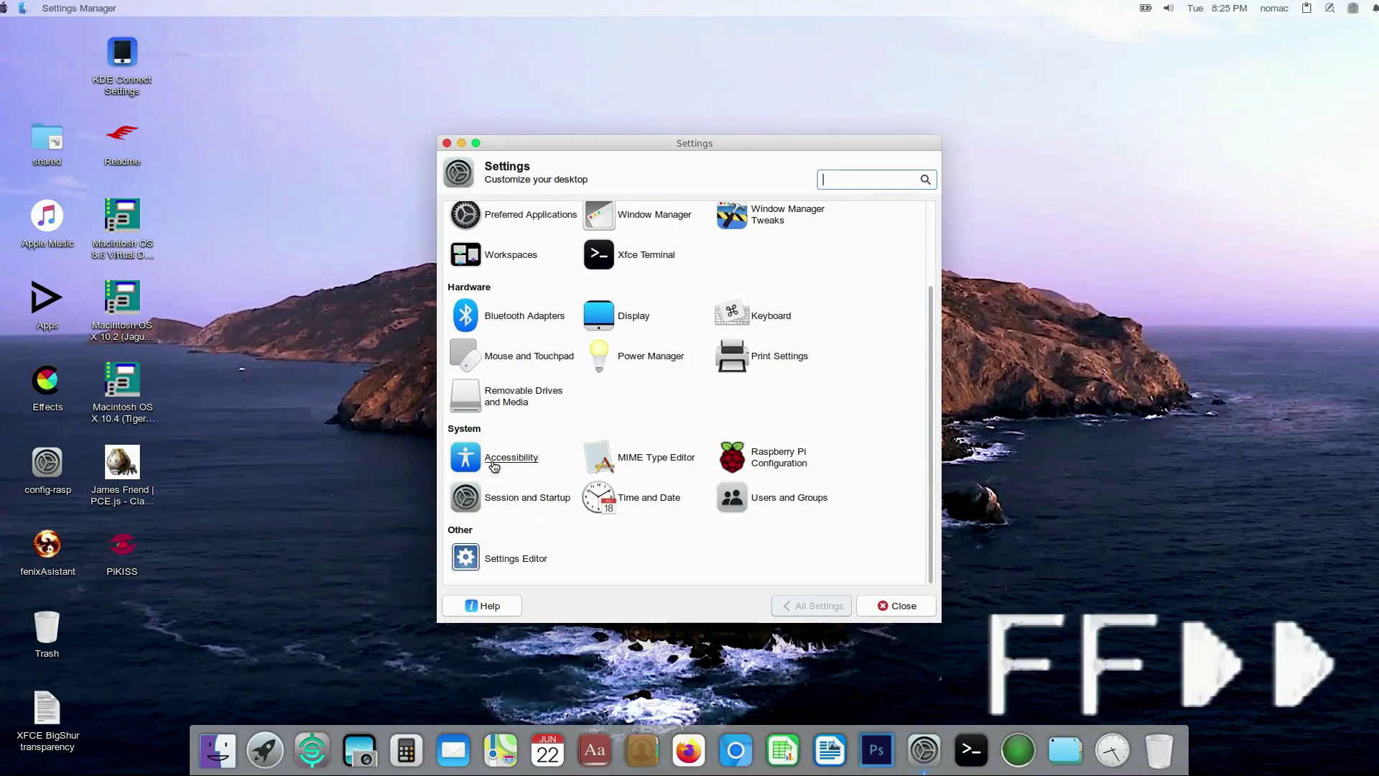
scroll(629, 402, "up", 3)
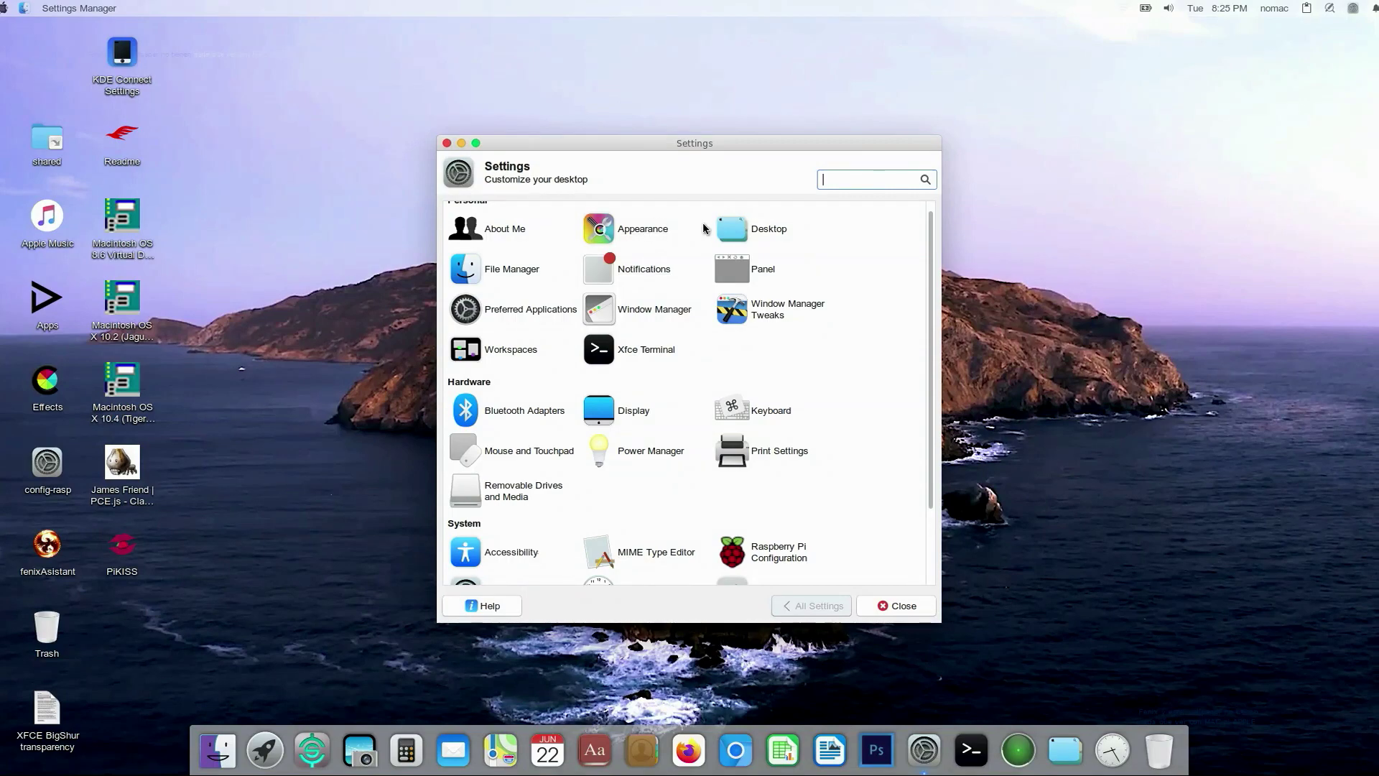
- Place Calendar to the right of Settings, then spin the cube to an empty workspace
left_click(547, 751)
left_click_drag(531, 205, 1110, 204)
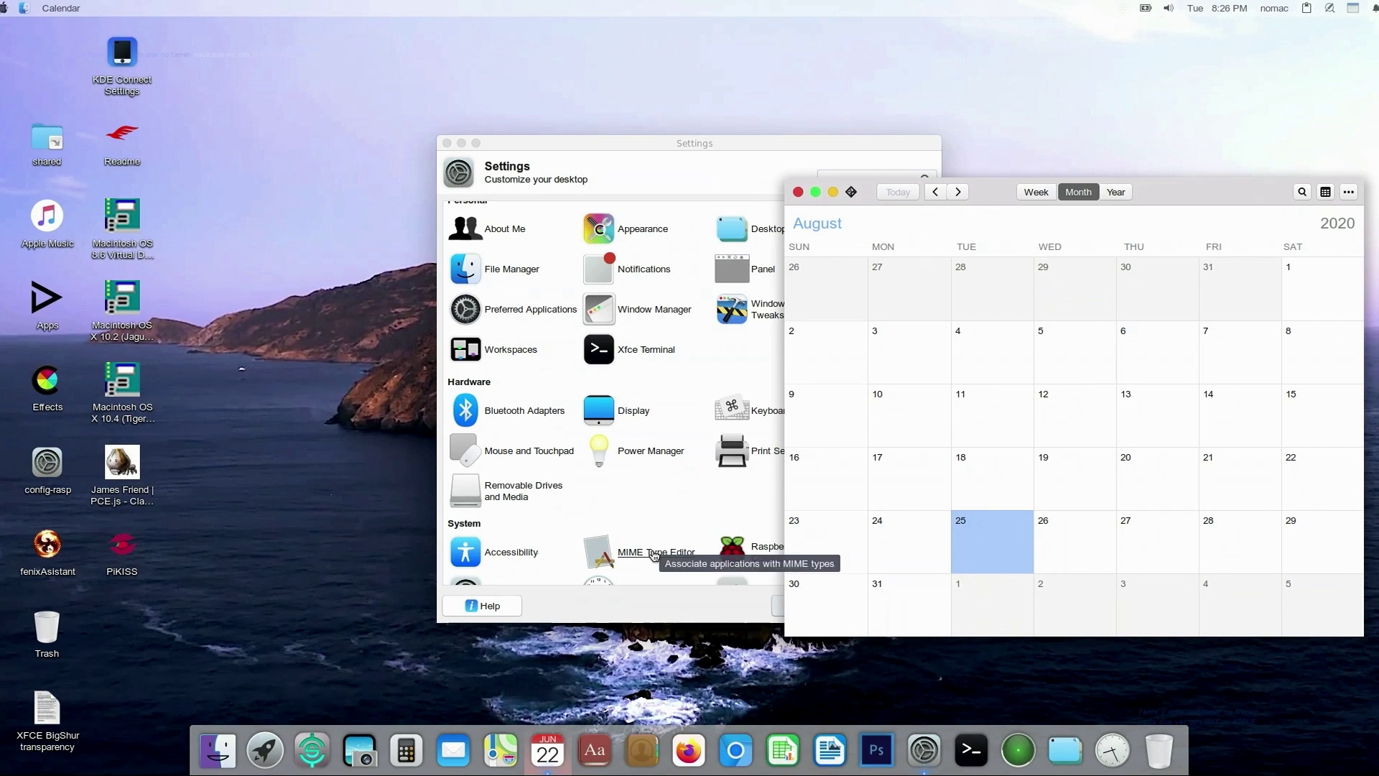
key("ctrl+alt+Left")
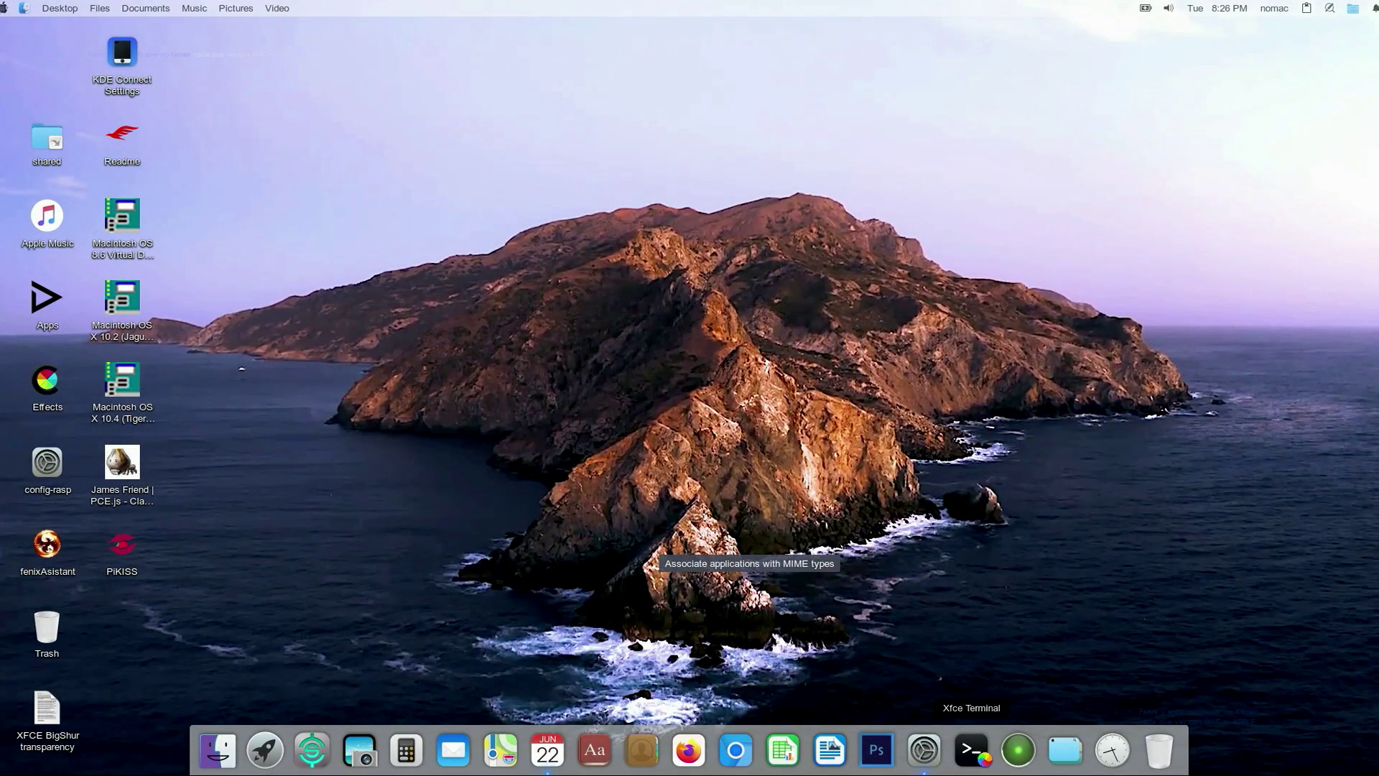
- Open a centred terminal, list the root and media folders, then open the shared folder
key("ctrl+alt+t")
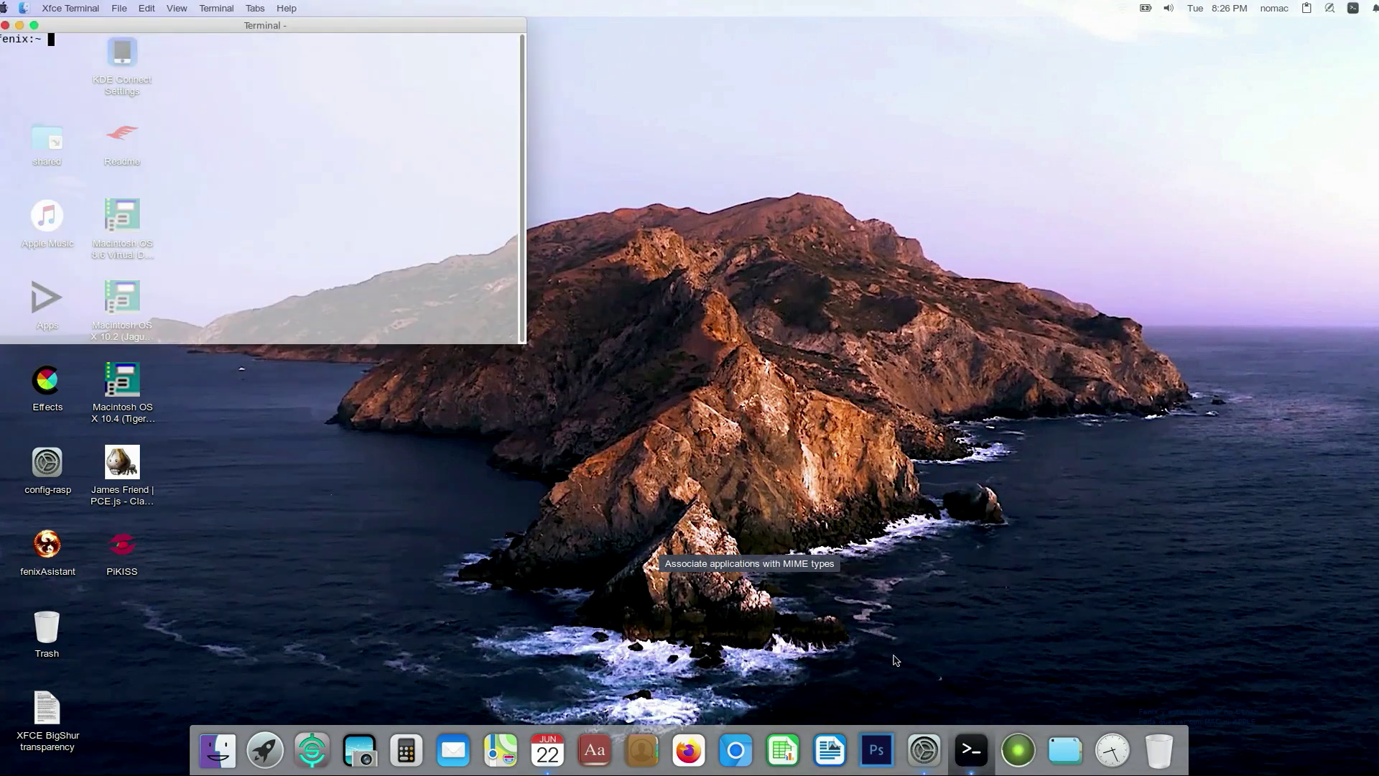
left_click_drag(183, 29, 436, 267)
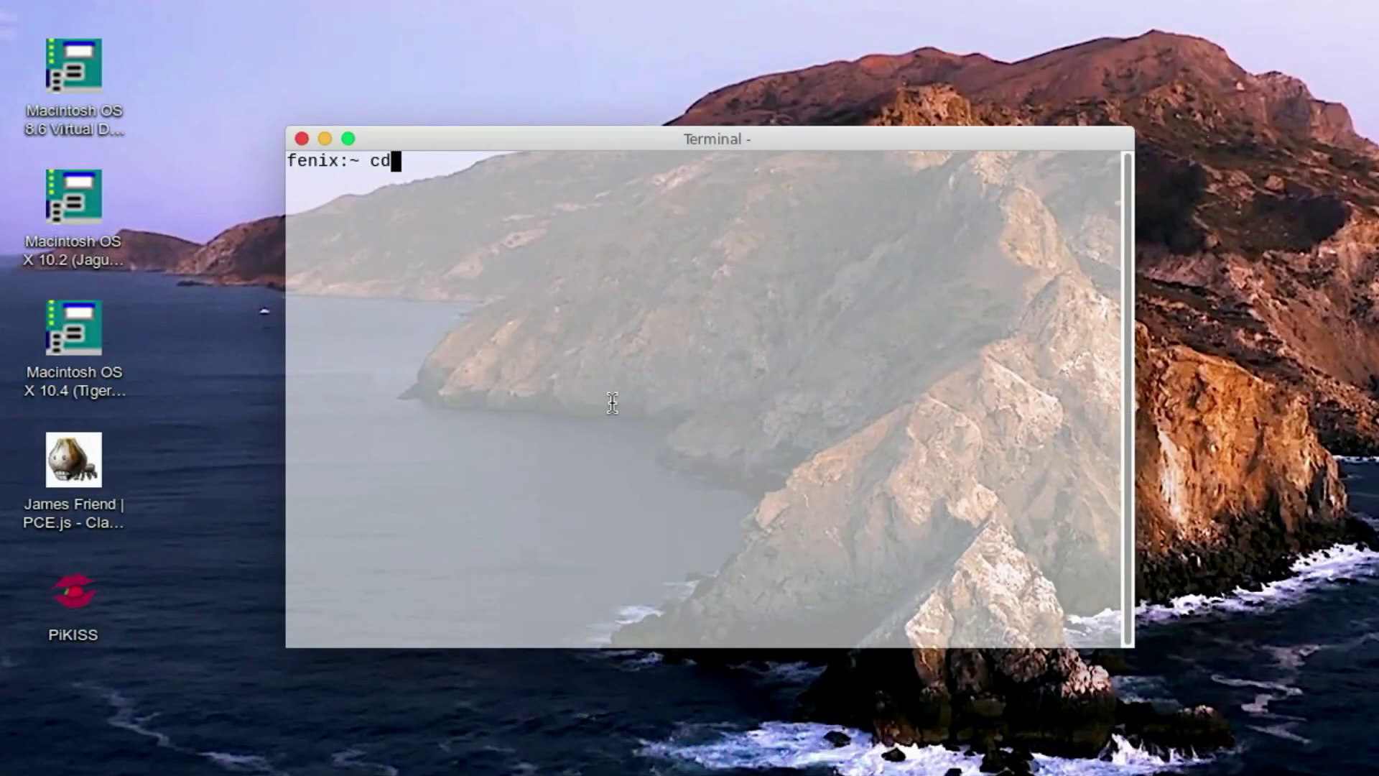
type("r")
key("Return")
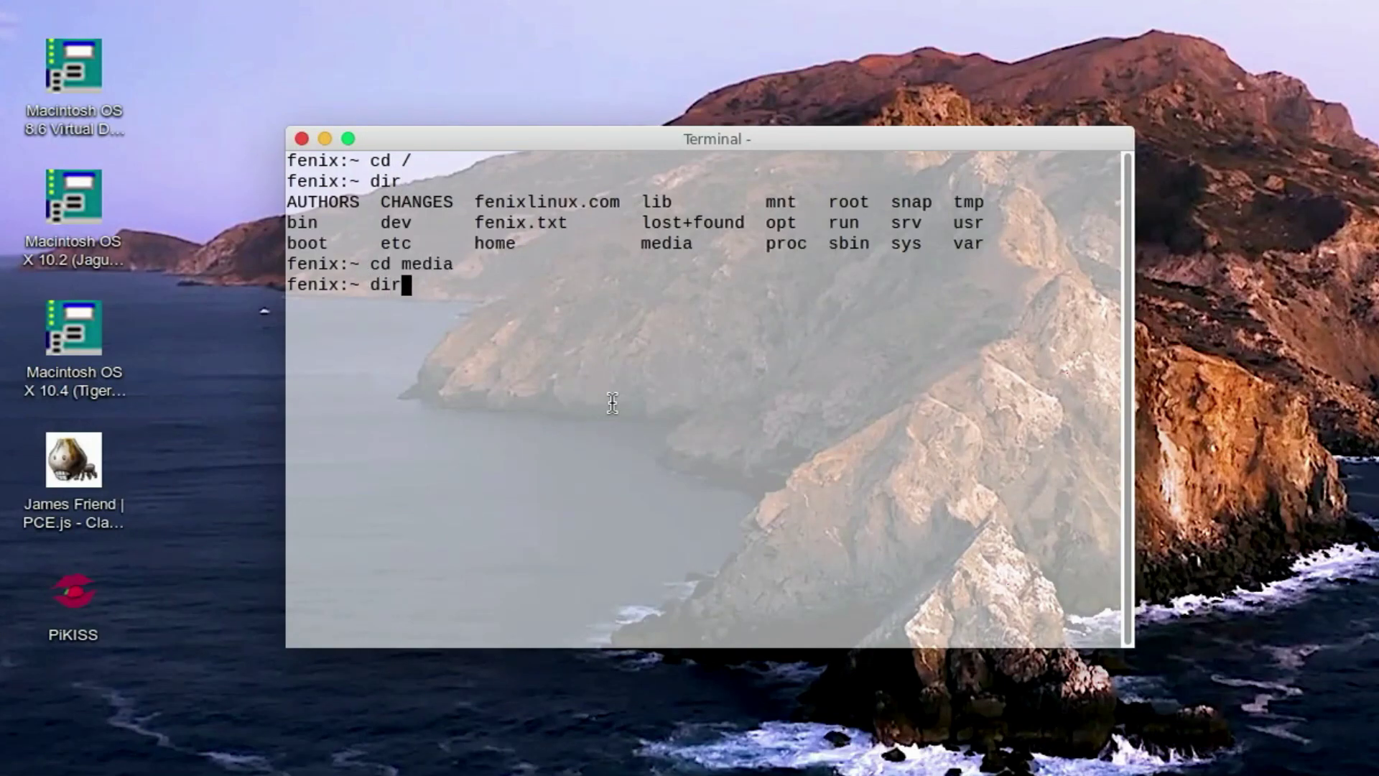
key("Return")
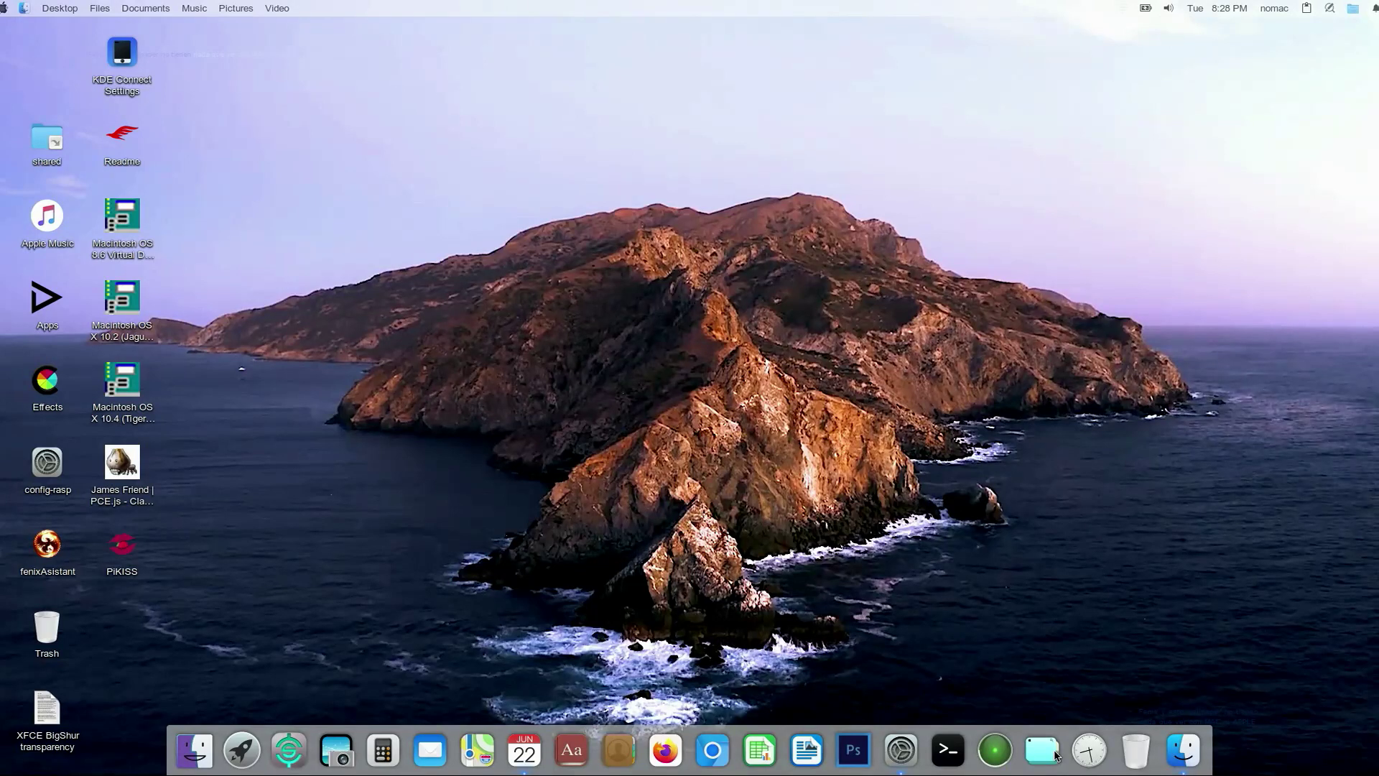
left_click(1054, 752)
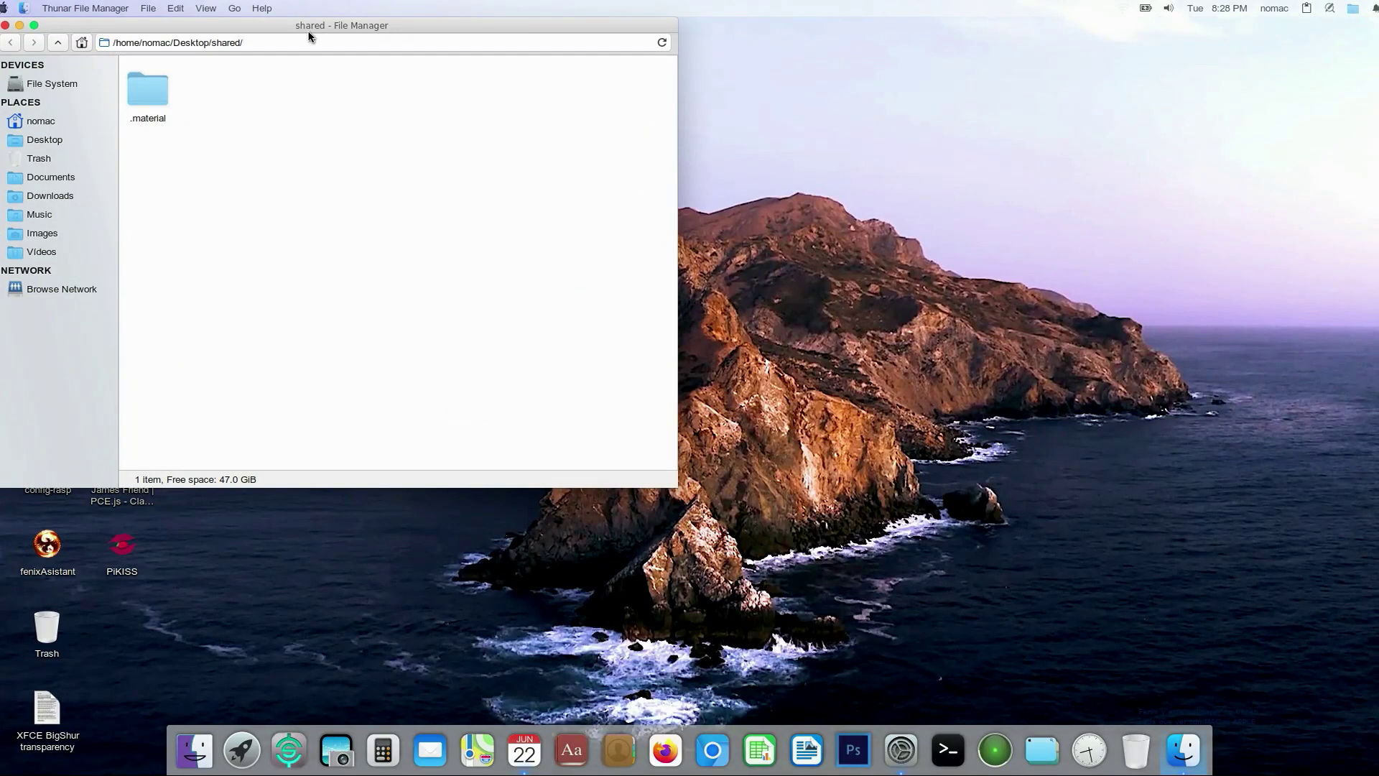
- Move the Thunar window right, minimize it, and bring up the Apple-logo applications menu
left_click_drag(309, 32, 869, 132)
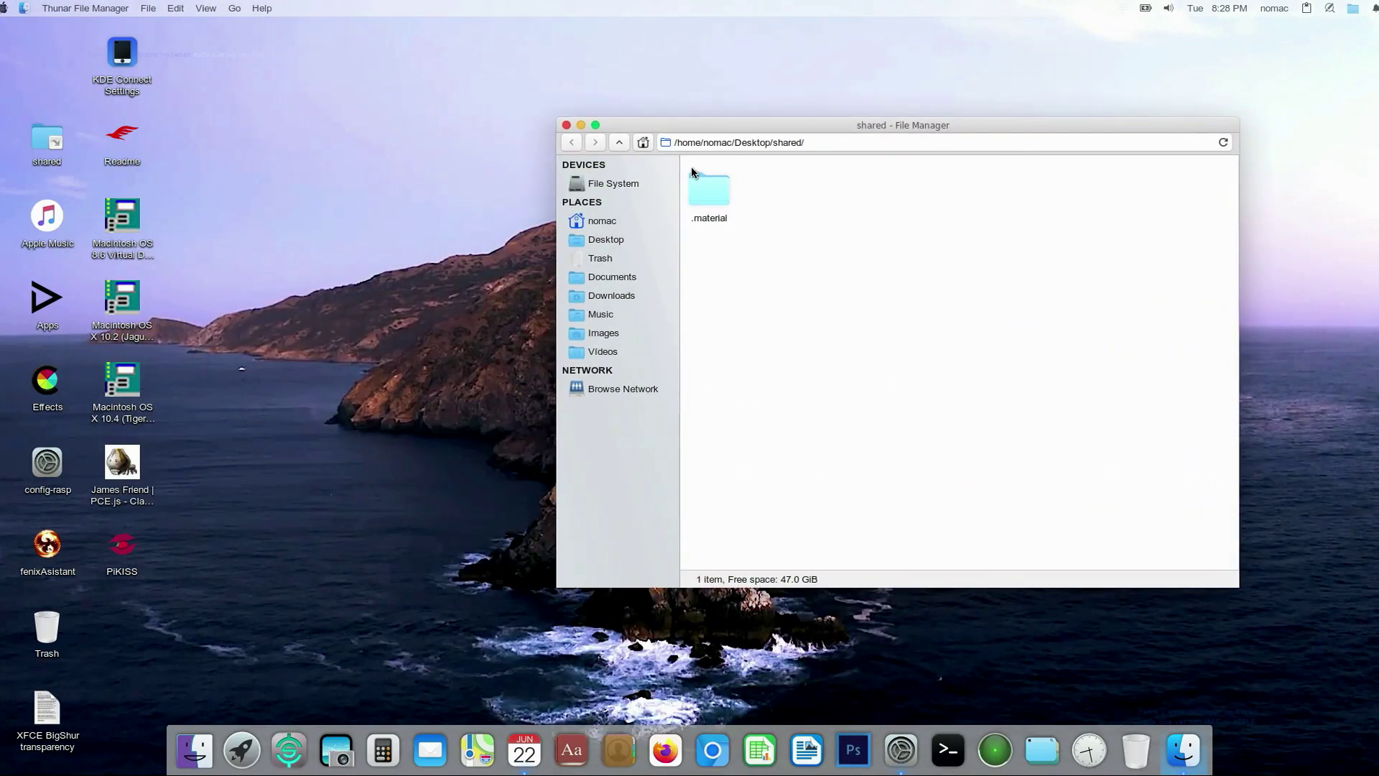
left_click(582, 128)
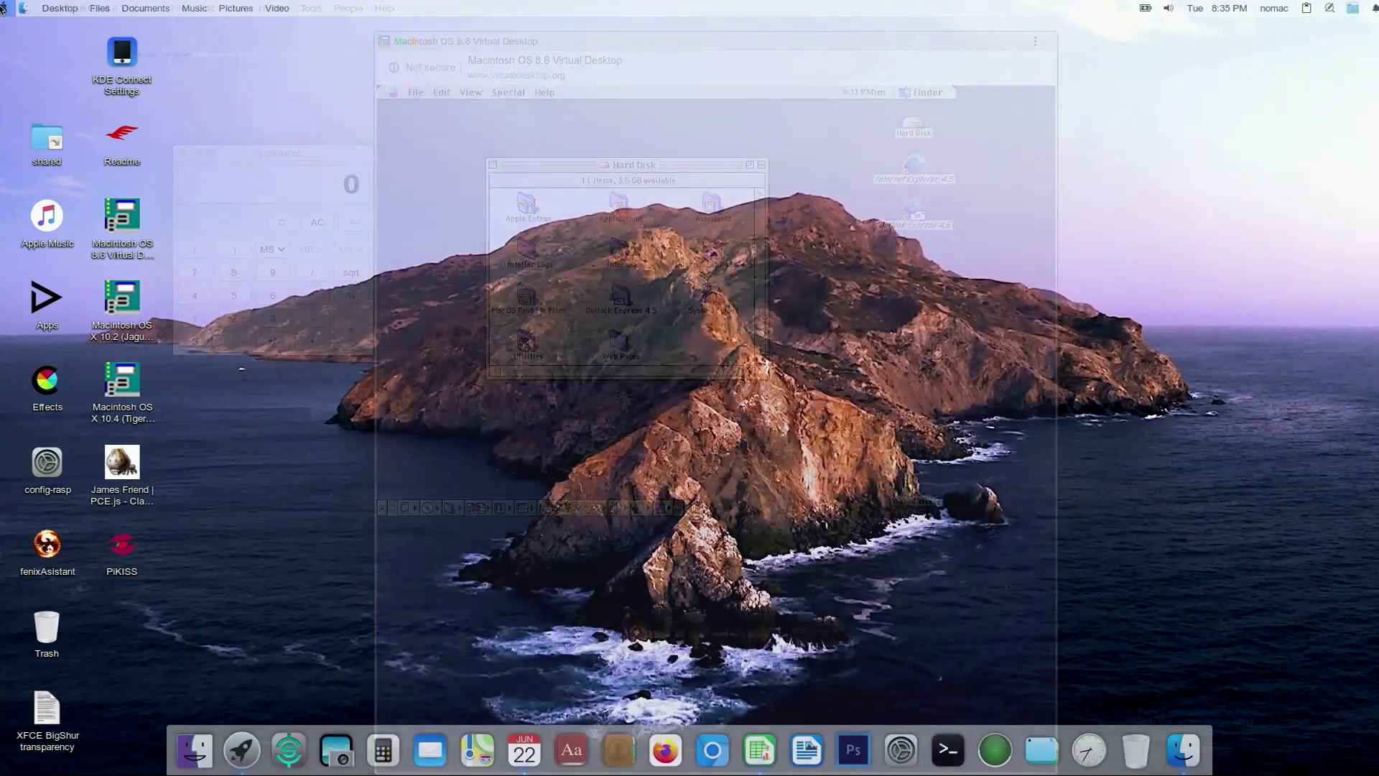
left_click(4, 11)
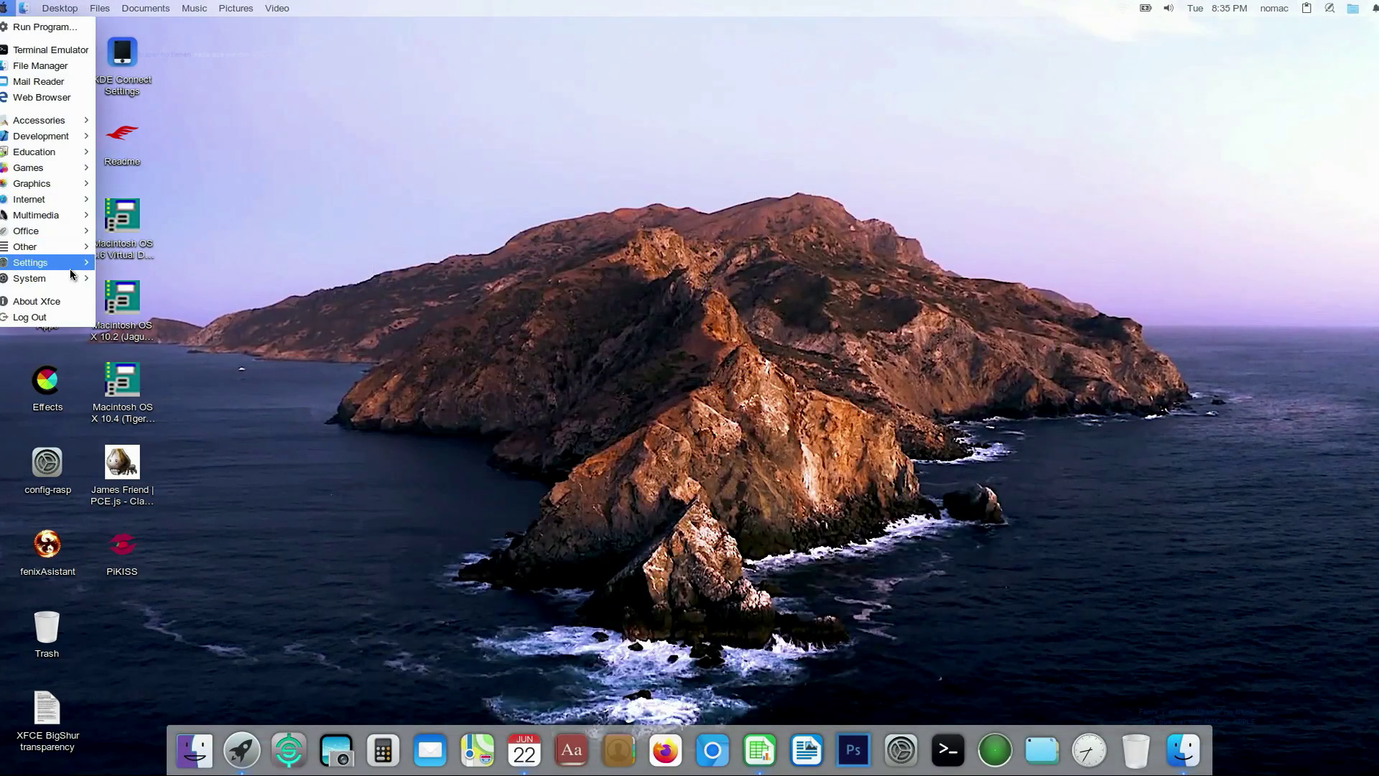
- Log out of the macOS-themed session and sign in to the Unity-themed account
left_click(68, 326)
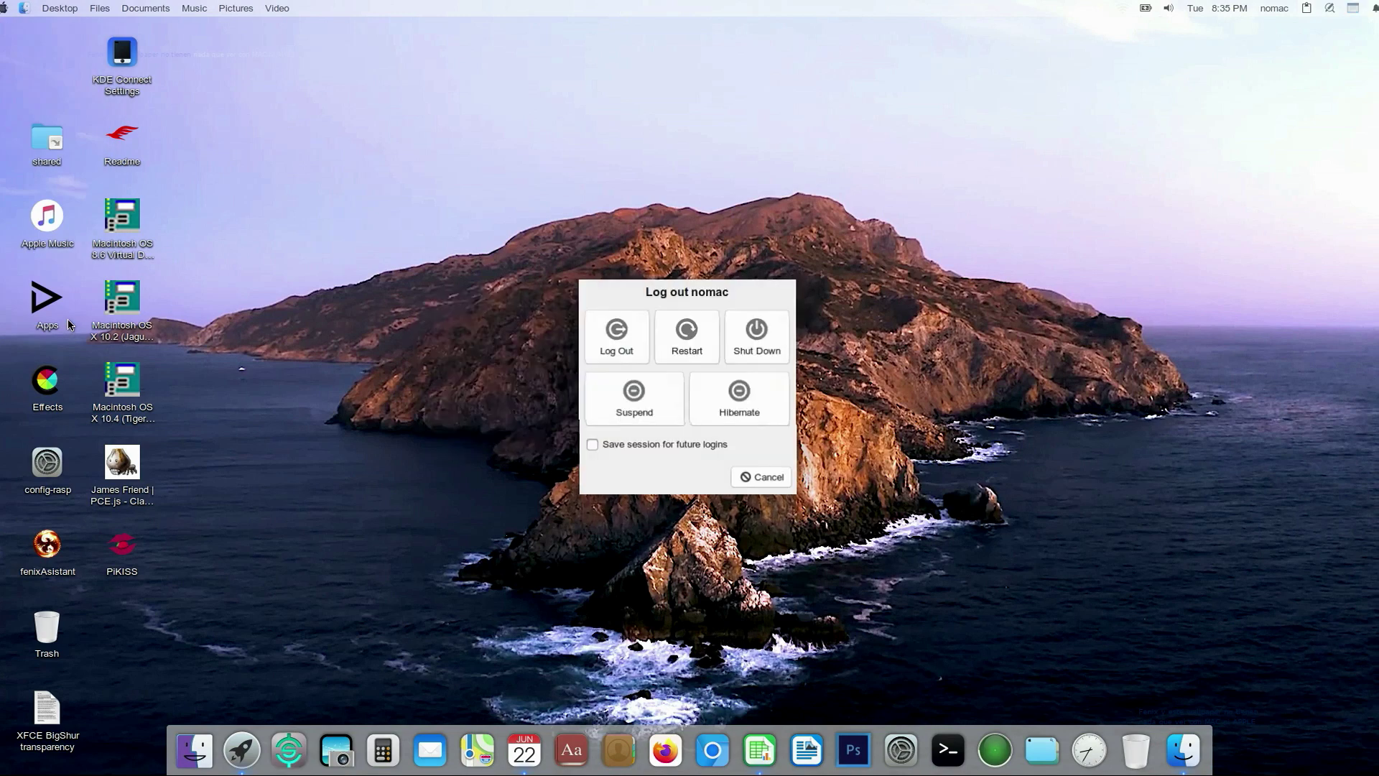
left_click(622, 333)
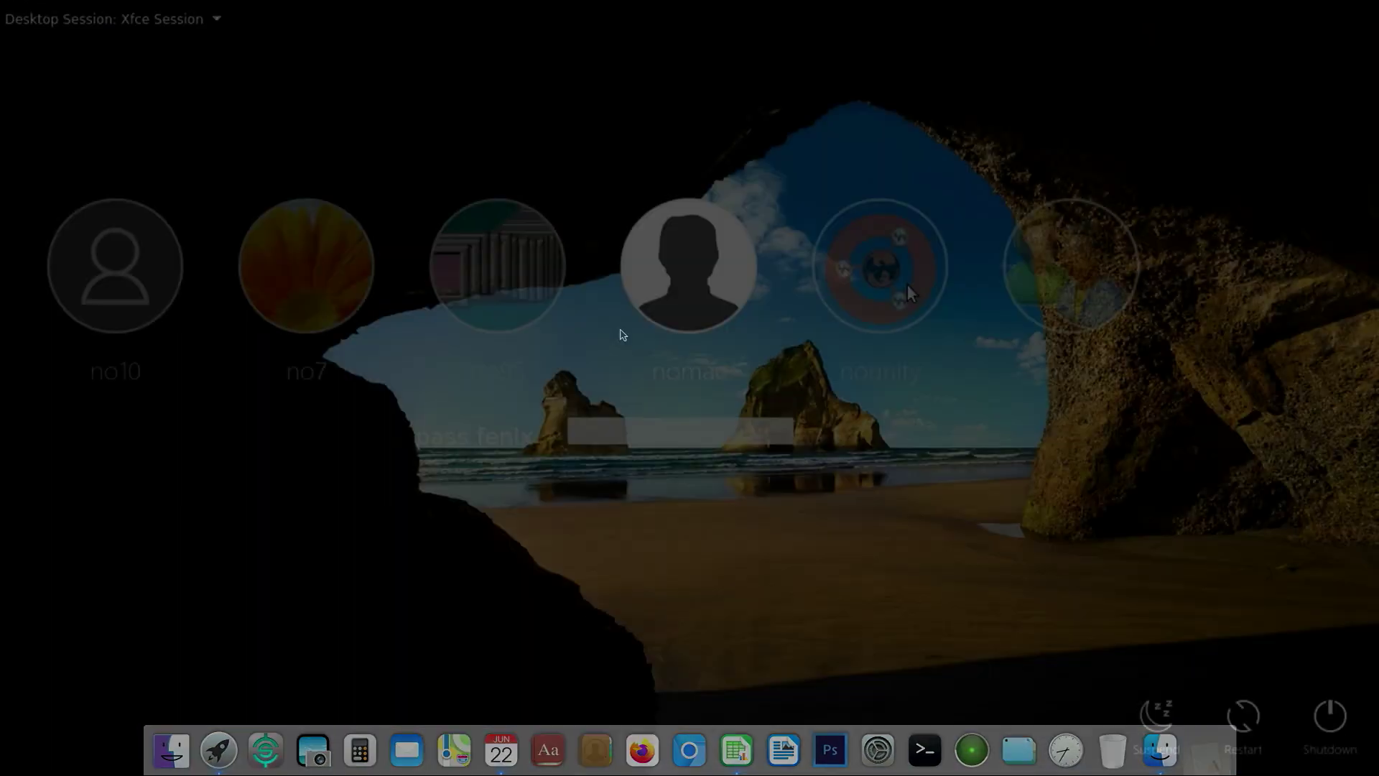
left_click(877, 289)
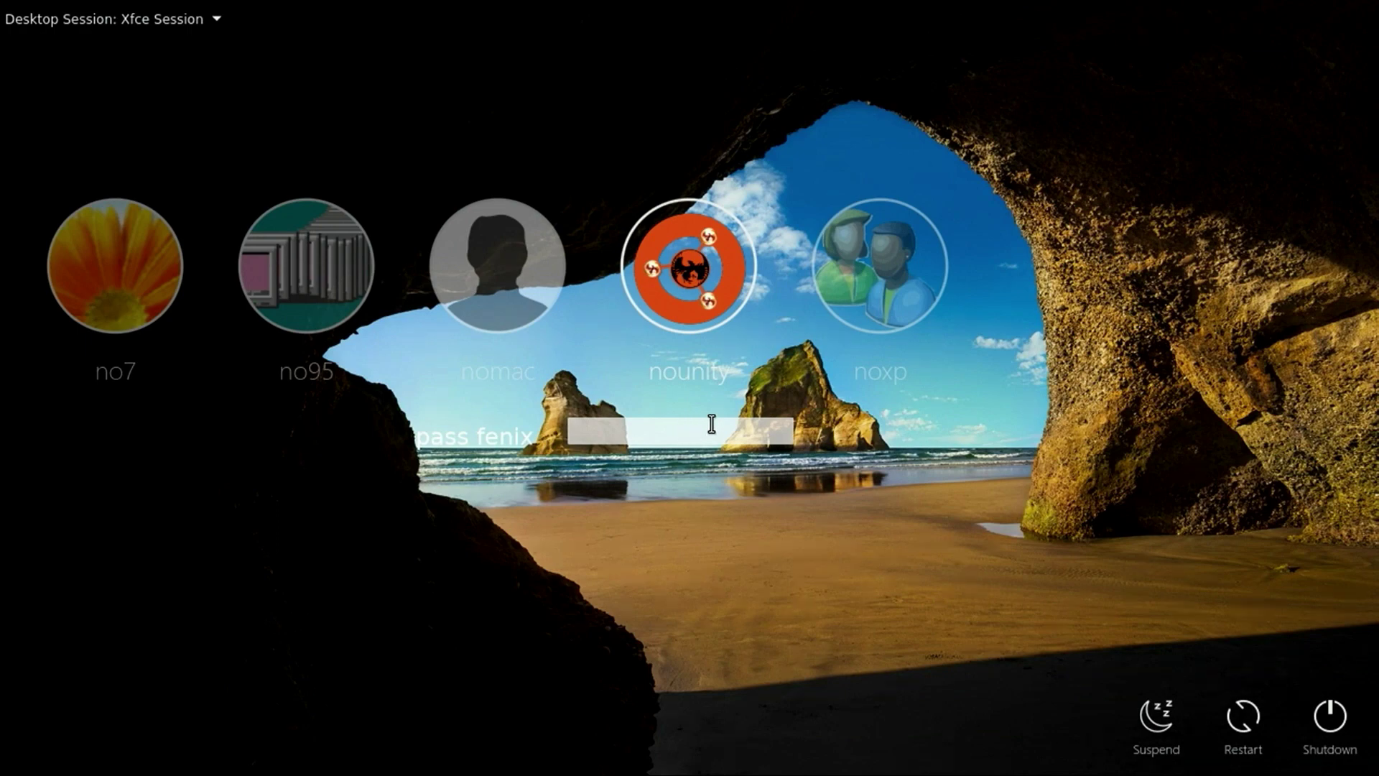
key("Return")
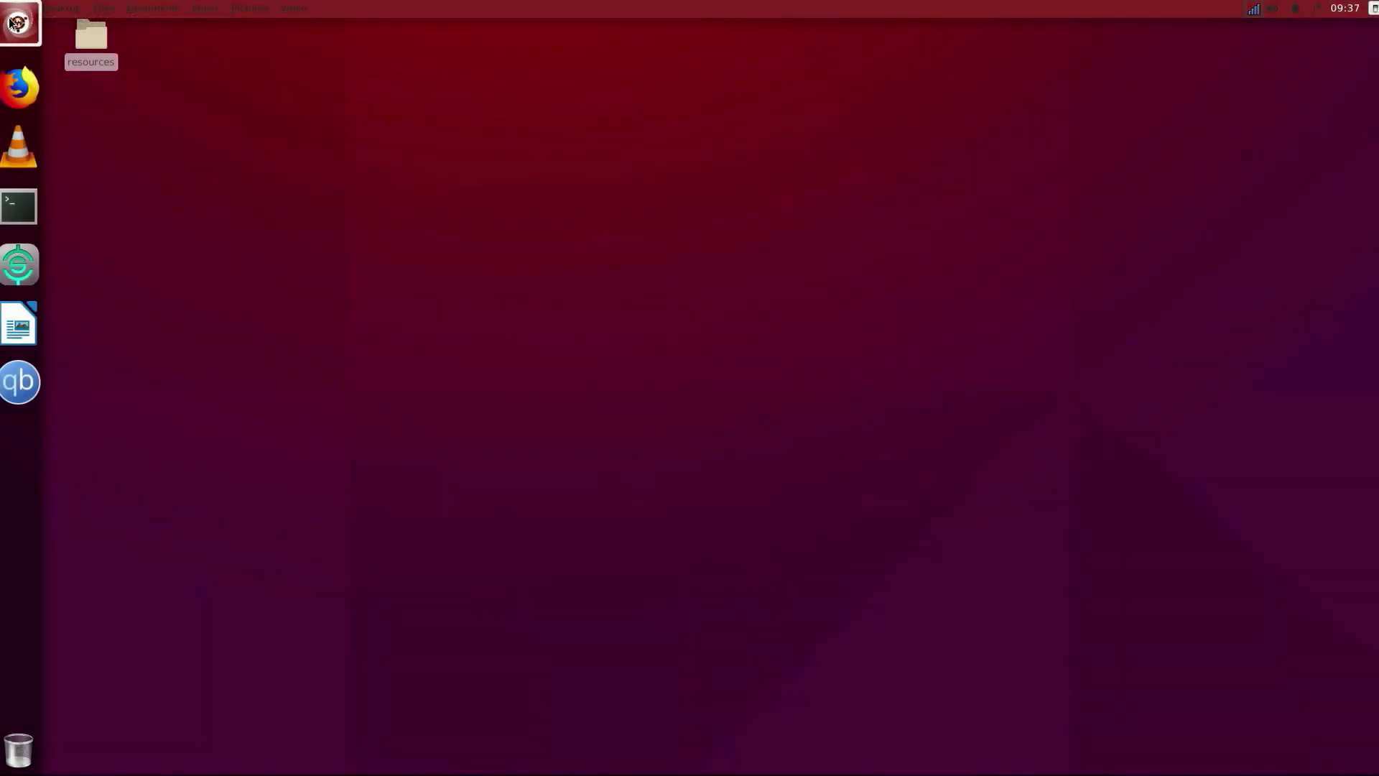
left_click(15, 23)
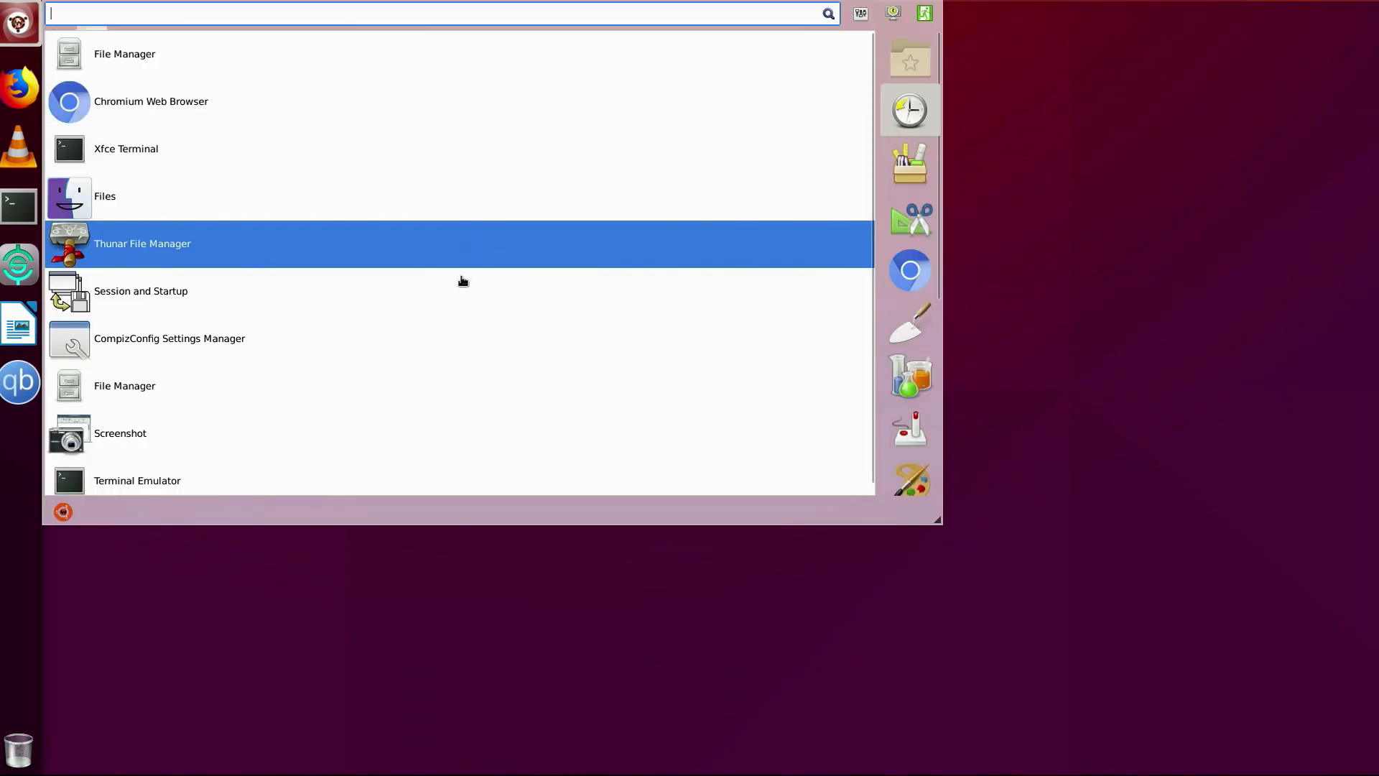
- Open a terminal, move it right of centre, and launch Chromium from the app menu
scroll(471, 316, "down", 1)
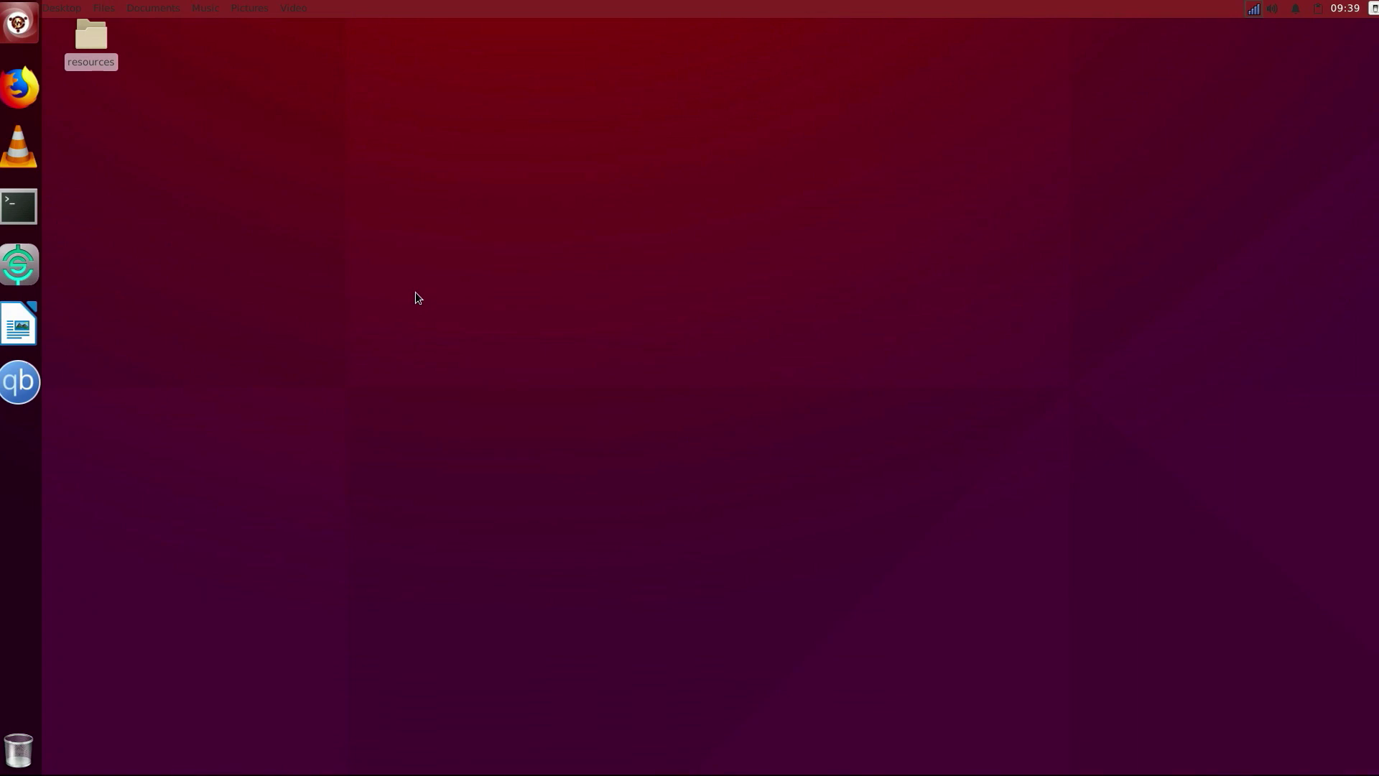
key("ctrl+alt+t")
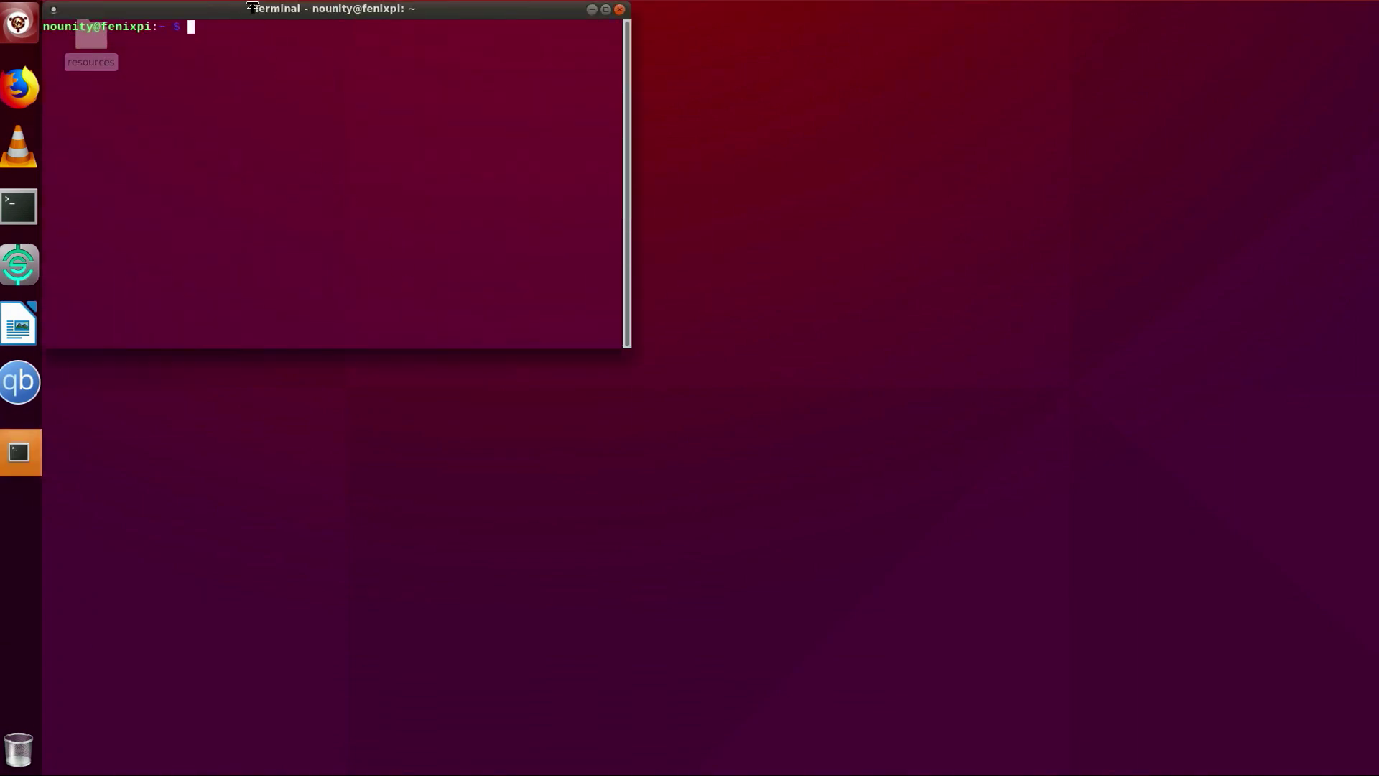
left_click_drag(261, 16, 780, 247)
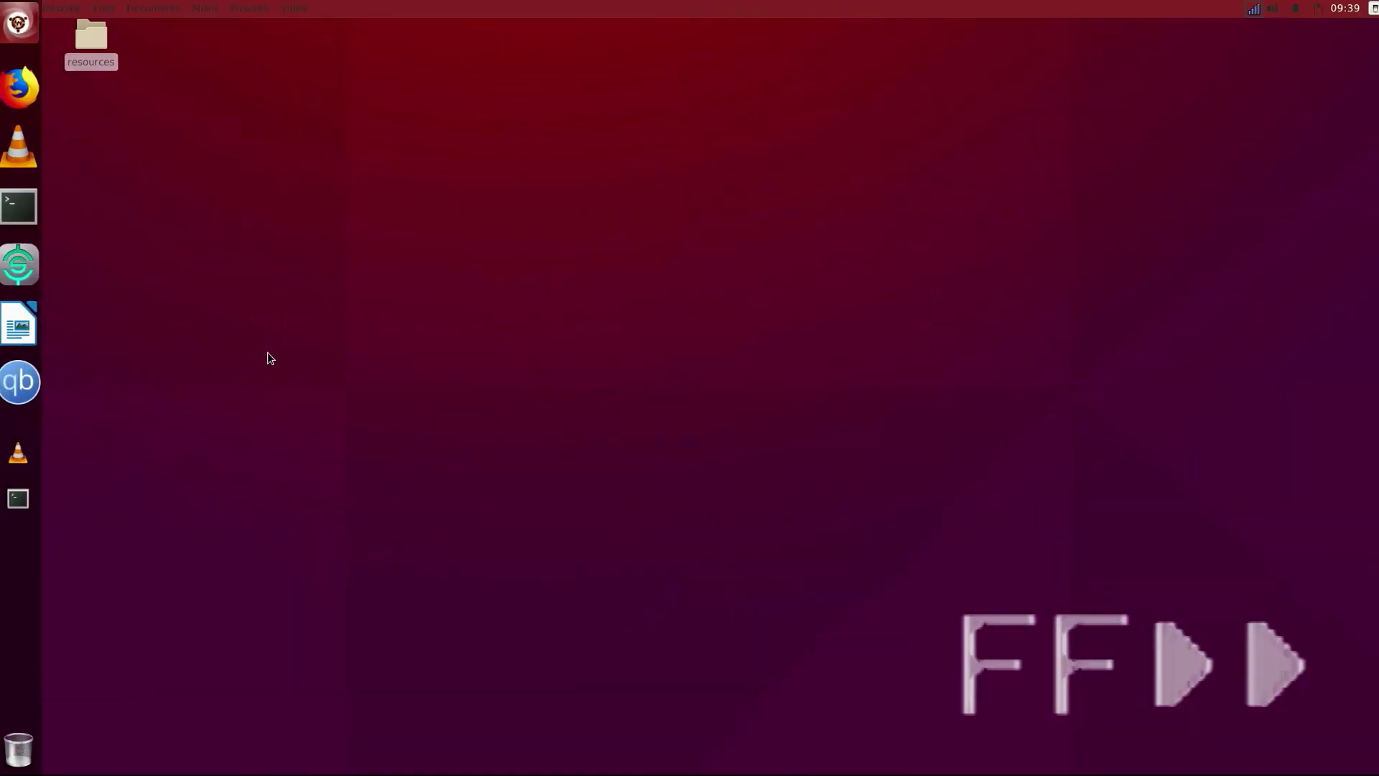
left_click(20, 25)
left_click(179, 214)
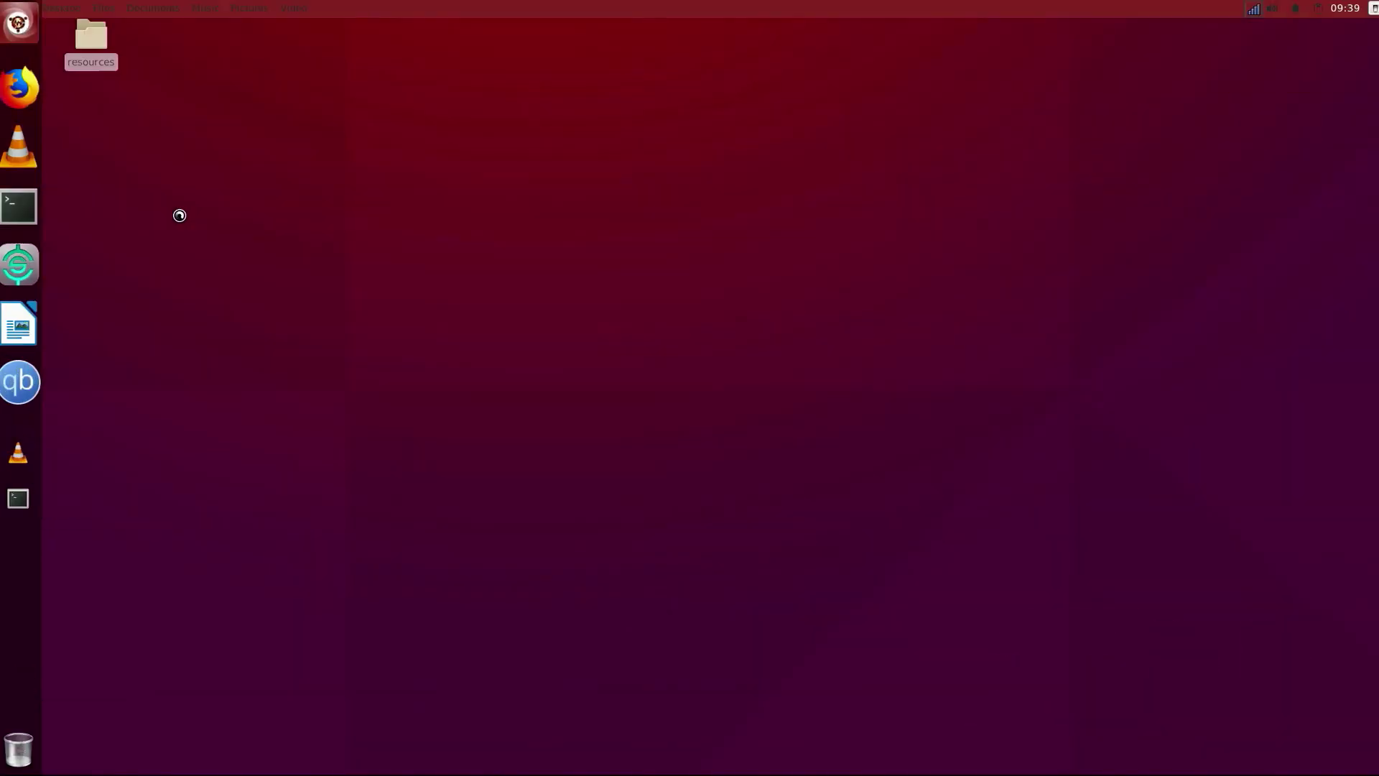
- Load wagnerstechtalk.com in Chromium, then rotate the cube to an empty workspace
key("Escape")
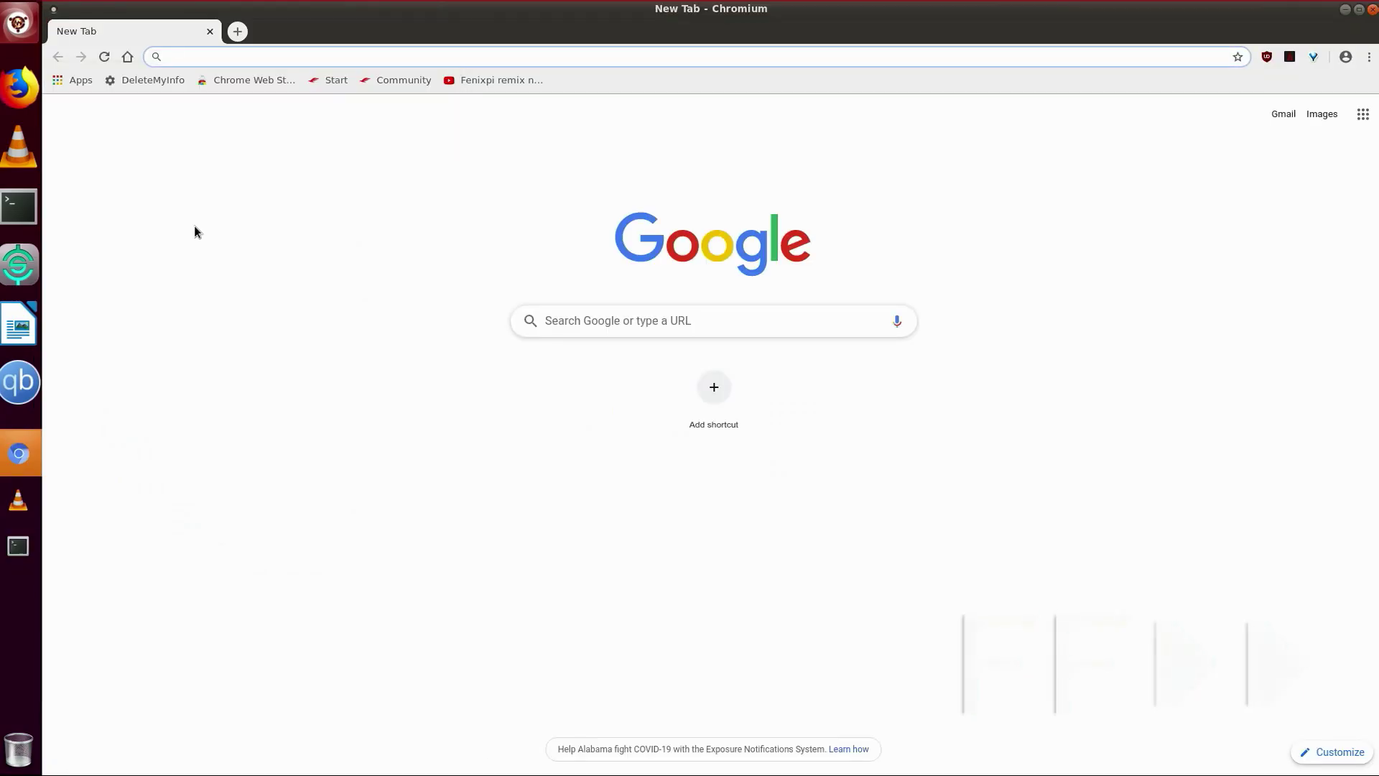
type("wagnerstechtalk.com")
key("Return")
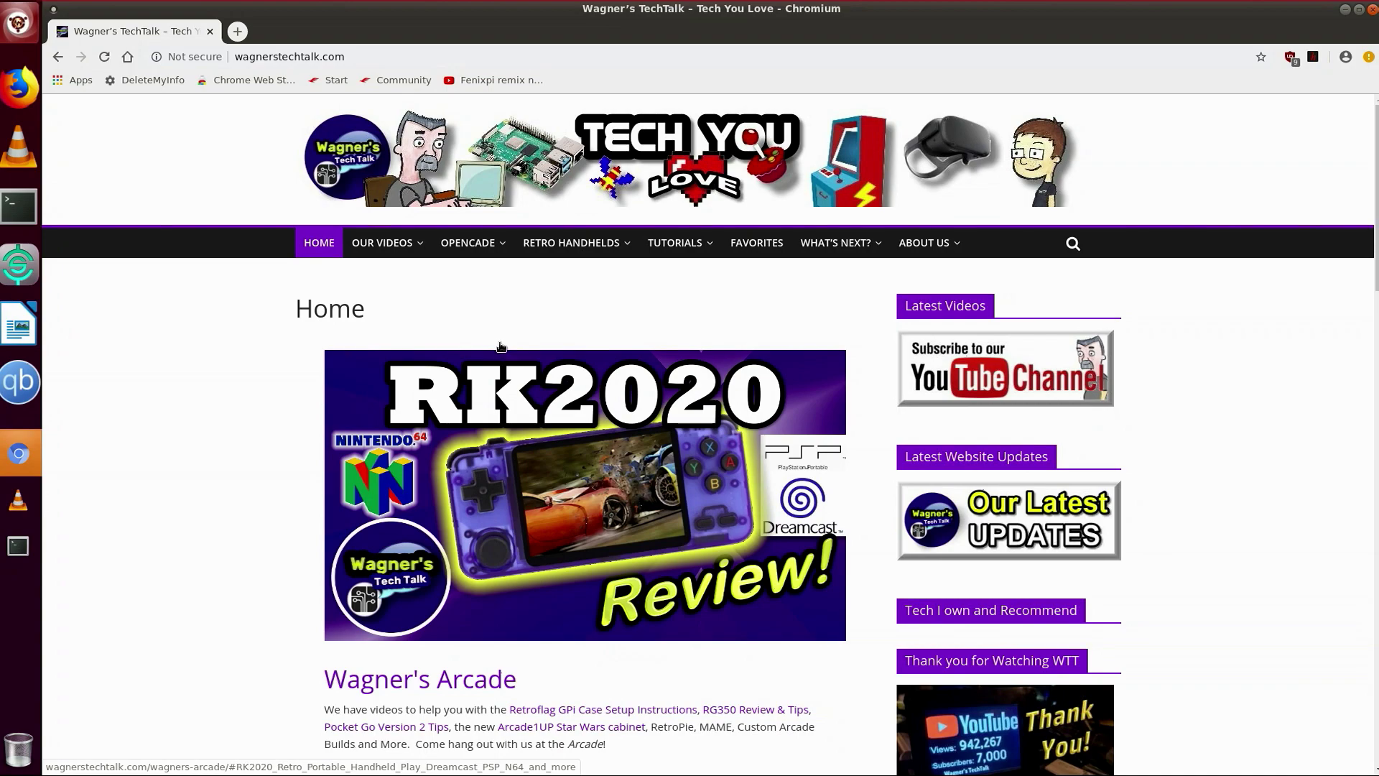
key("ctrl+alt+Right")
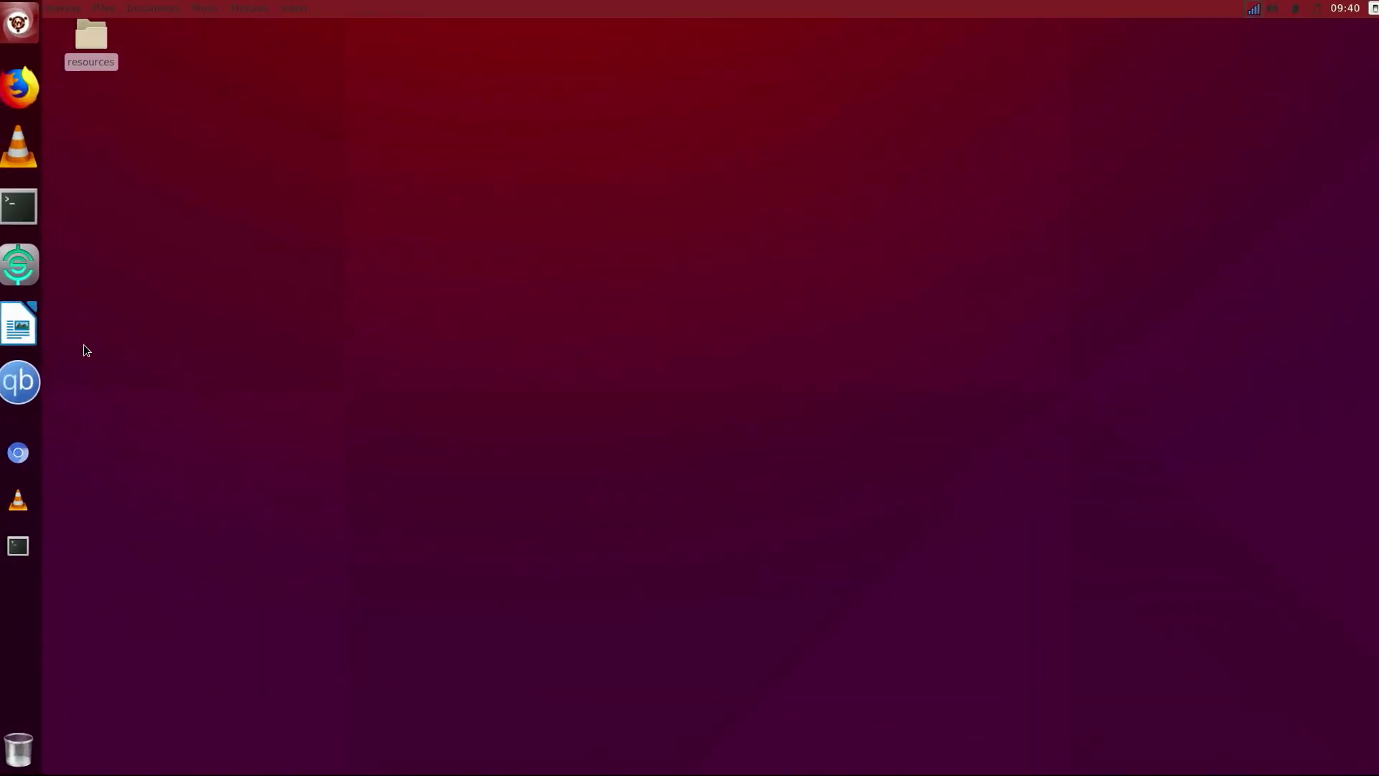
left_click(32, 40)
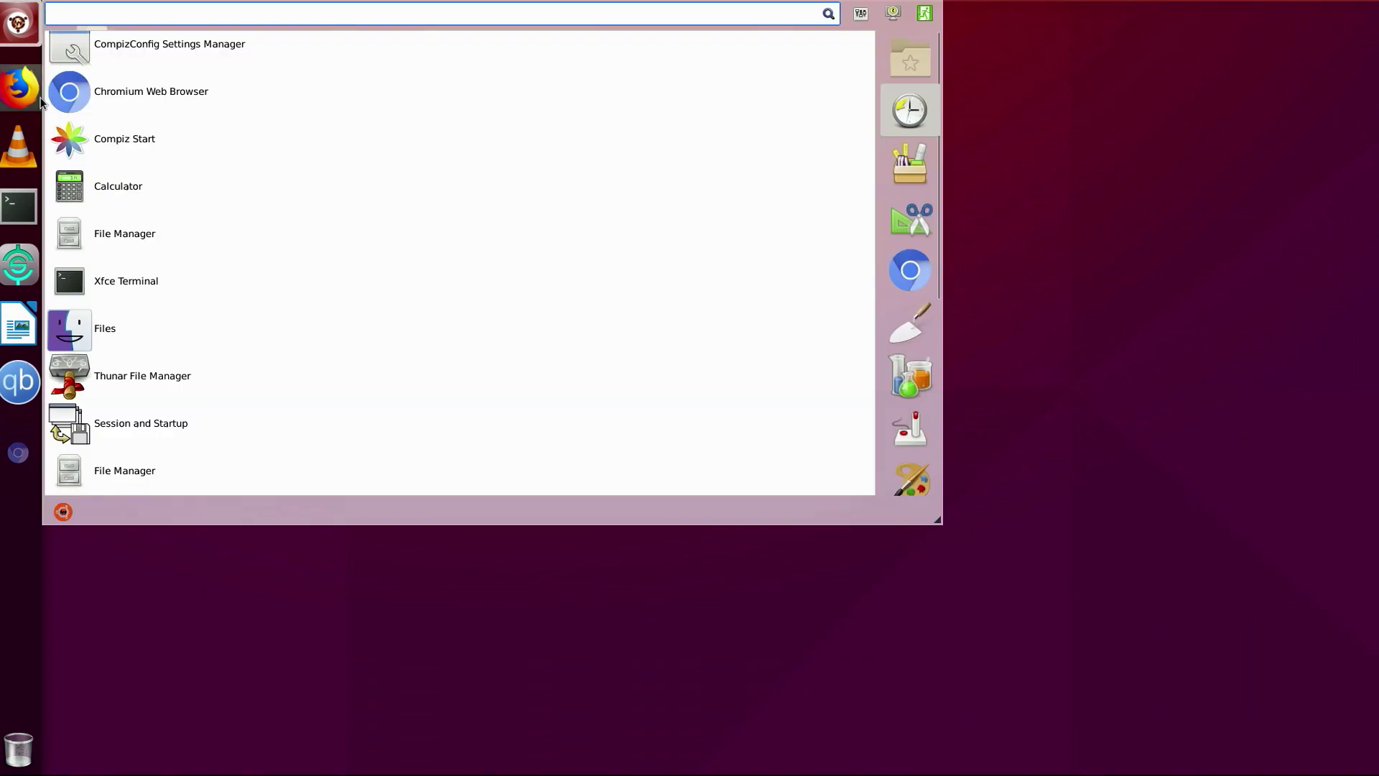
left_click(923, 14)
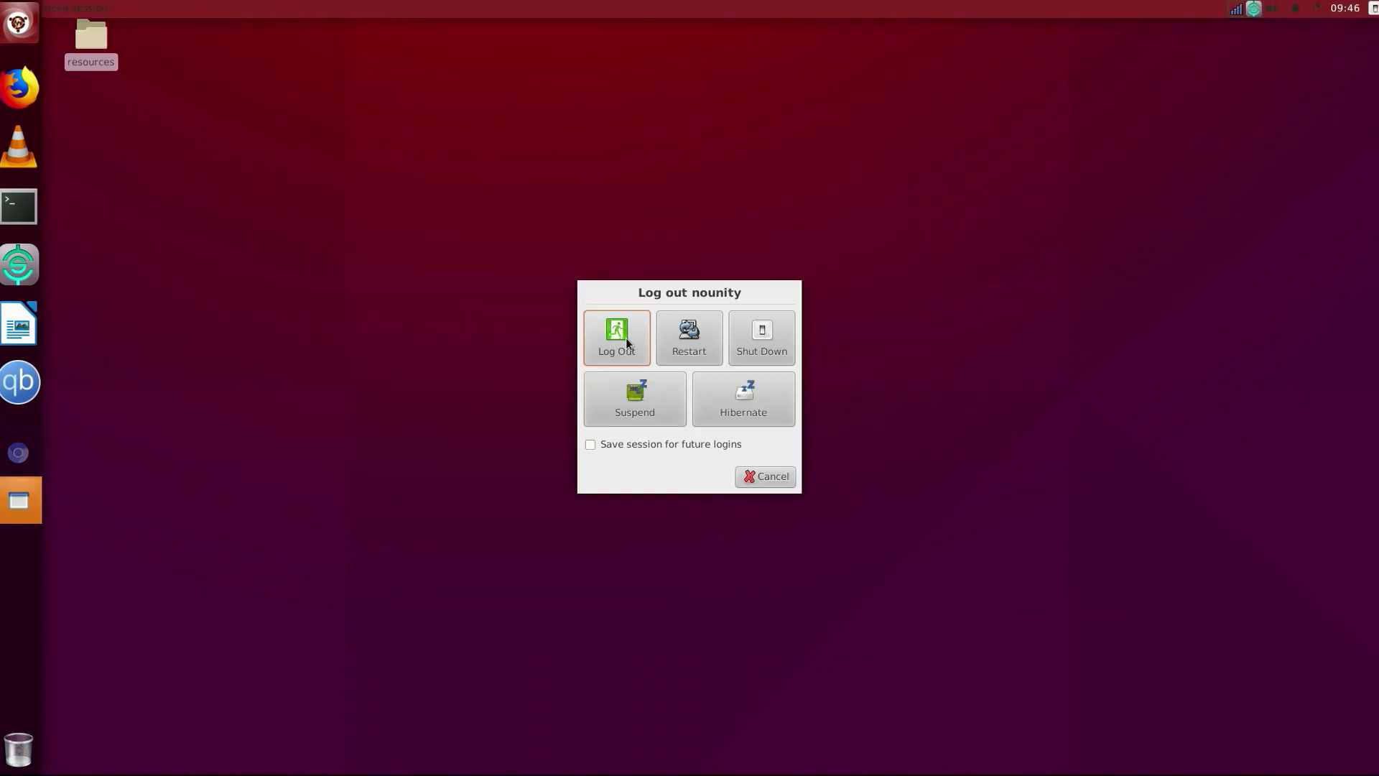
left_click(626, 343)
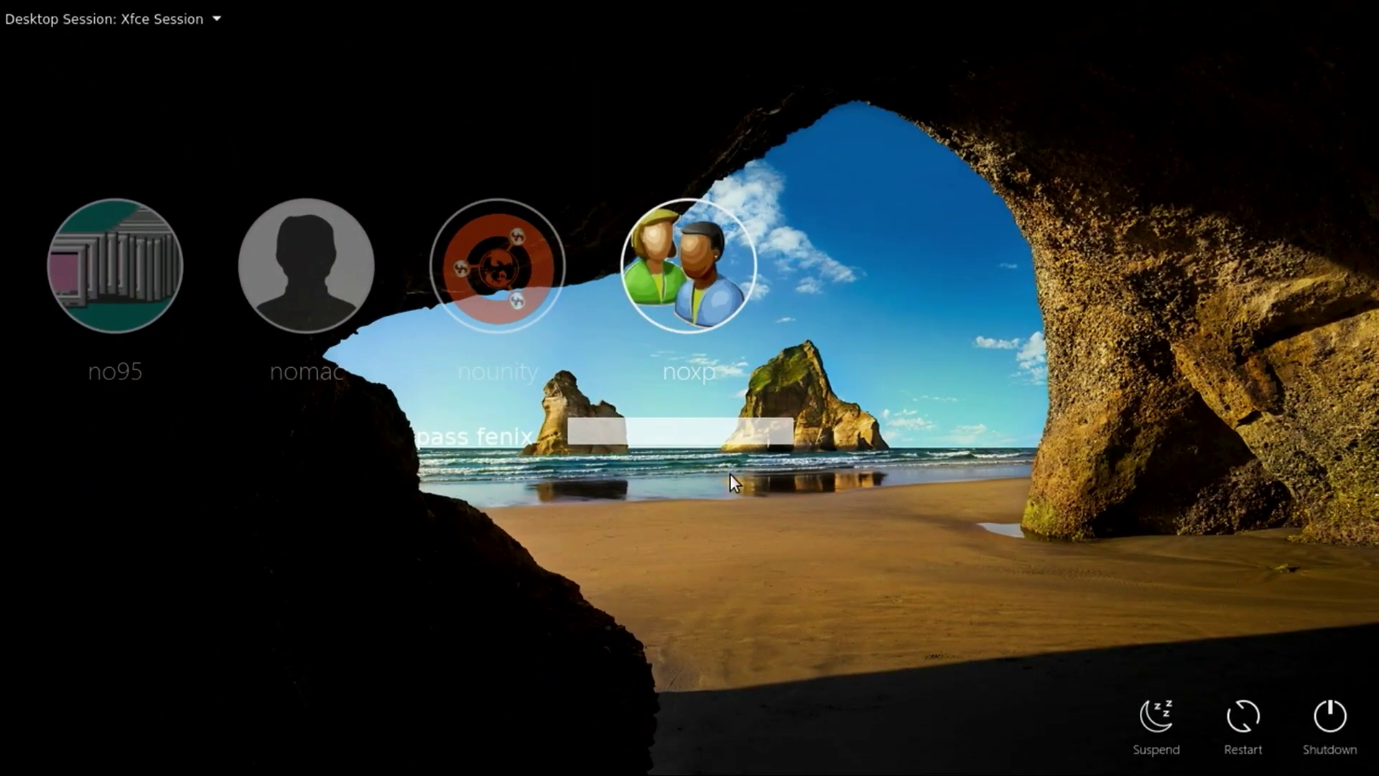
type("fenix")
key("Return")
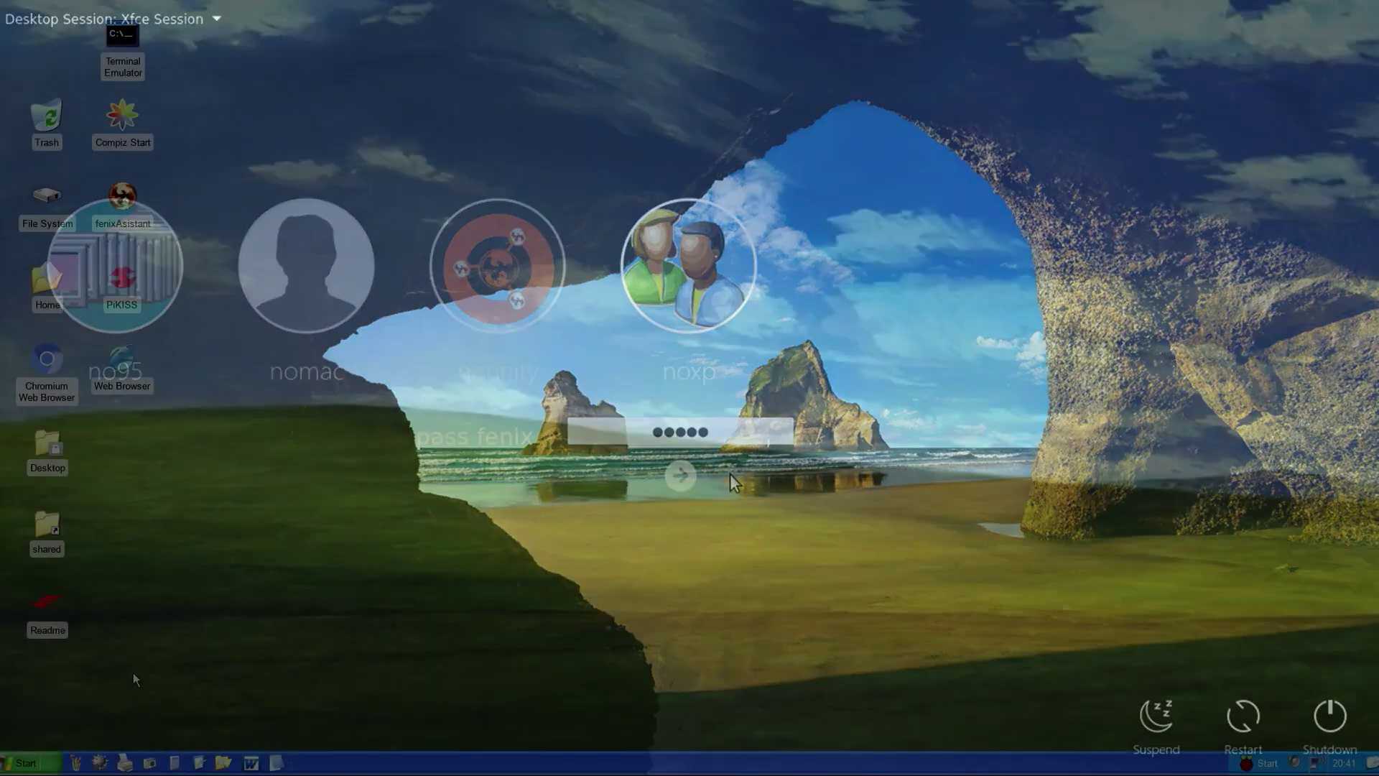
- Browse the Start menu's Development, Education and Games lists to find Mines
left_click(21, 765)
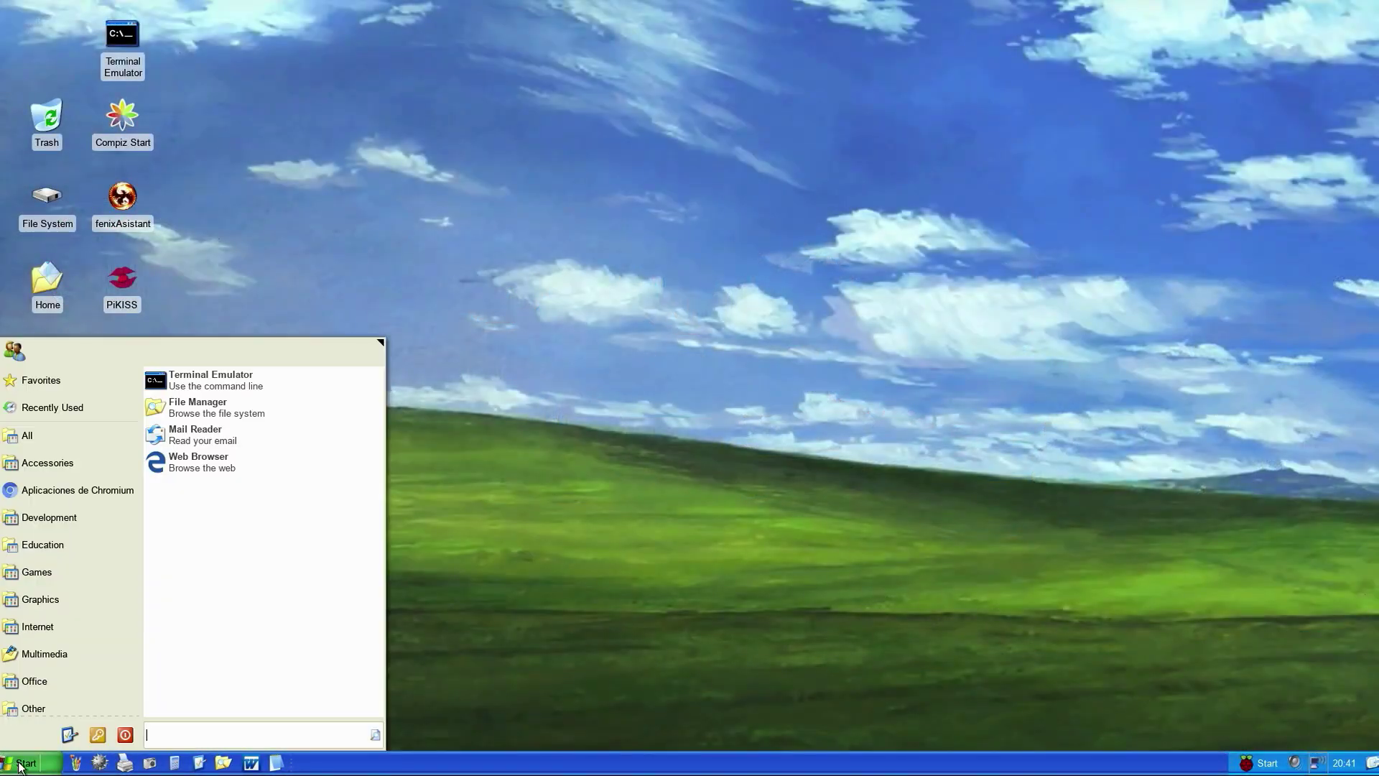
left_click(61, 523)
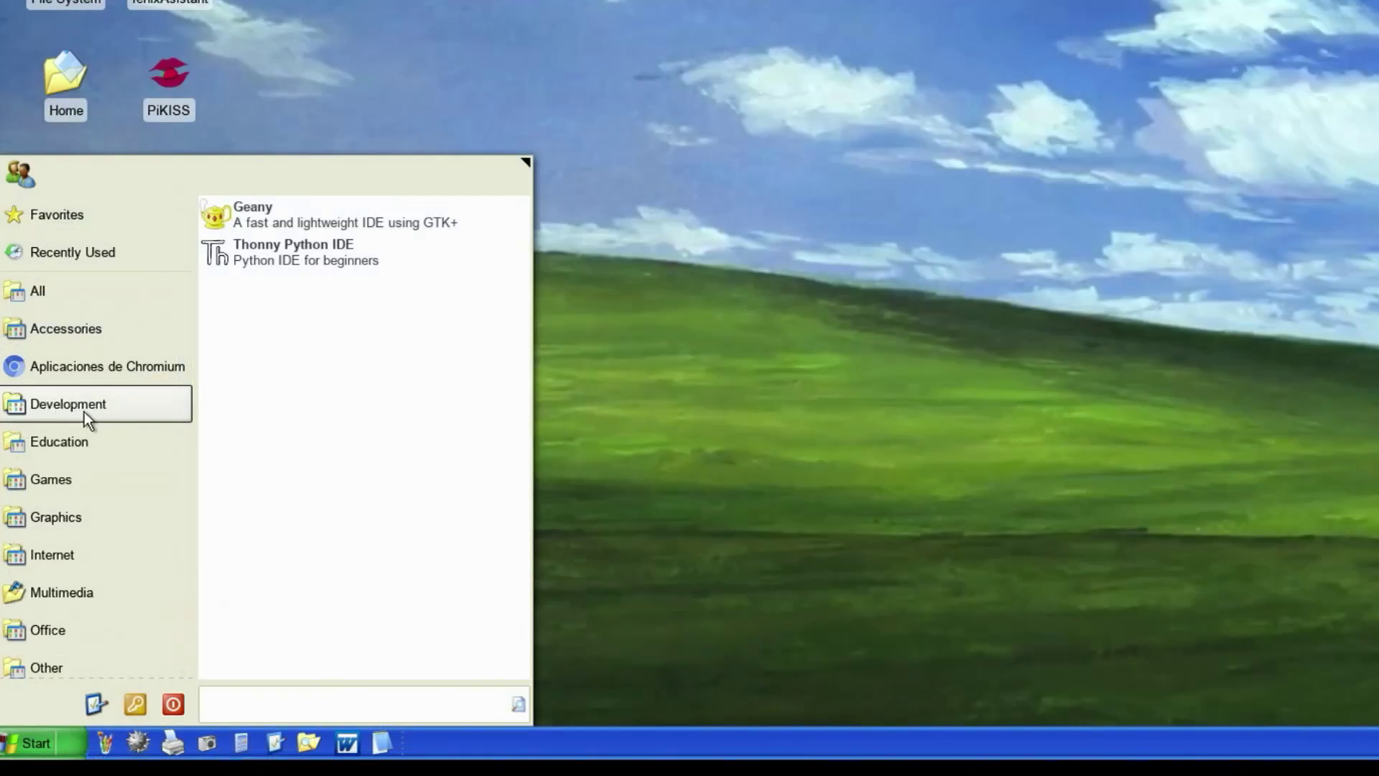
left_click(79, 438)
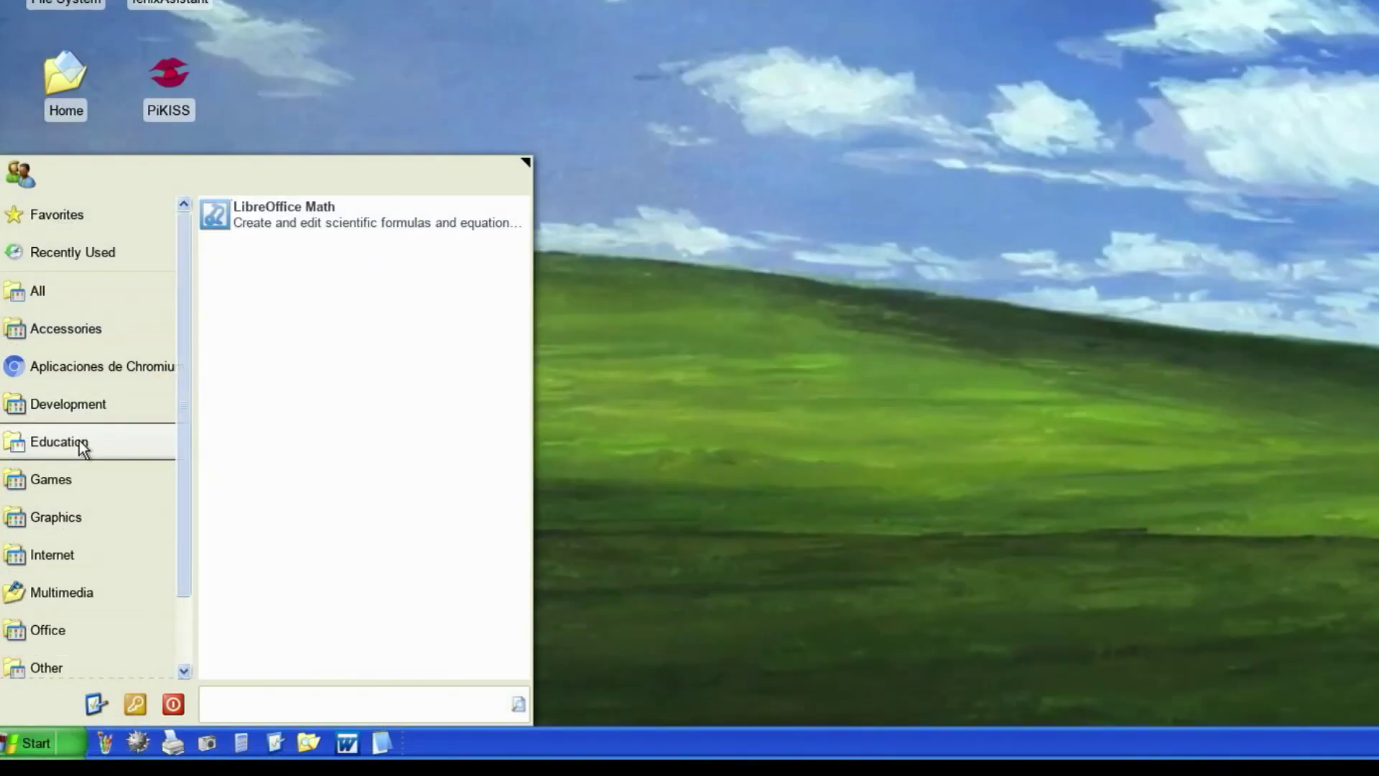
left_click(71, 477)
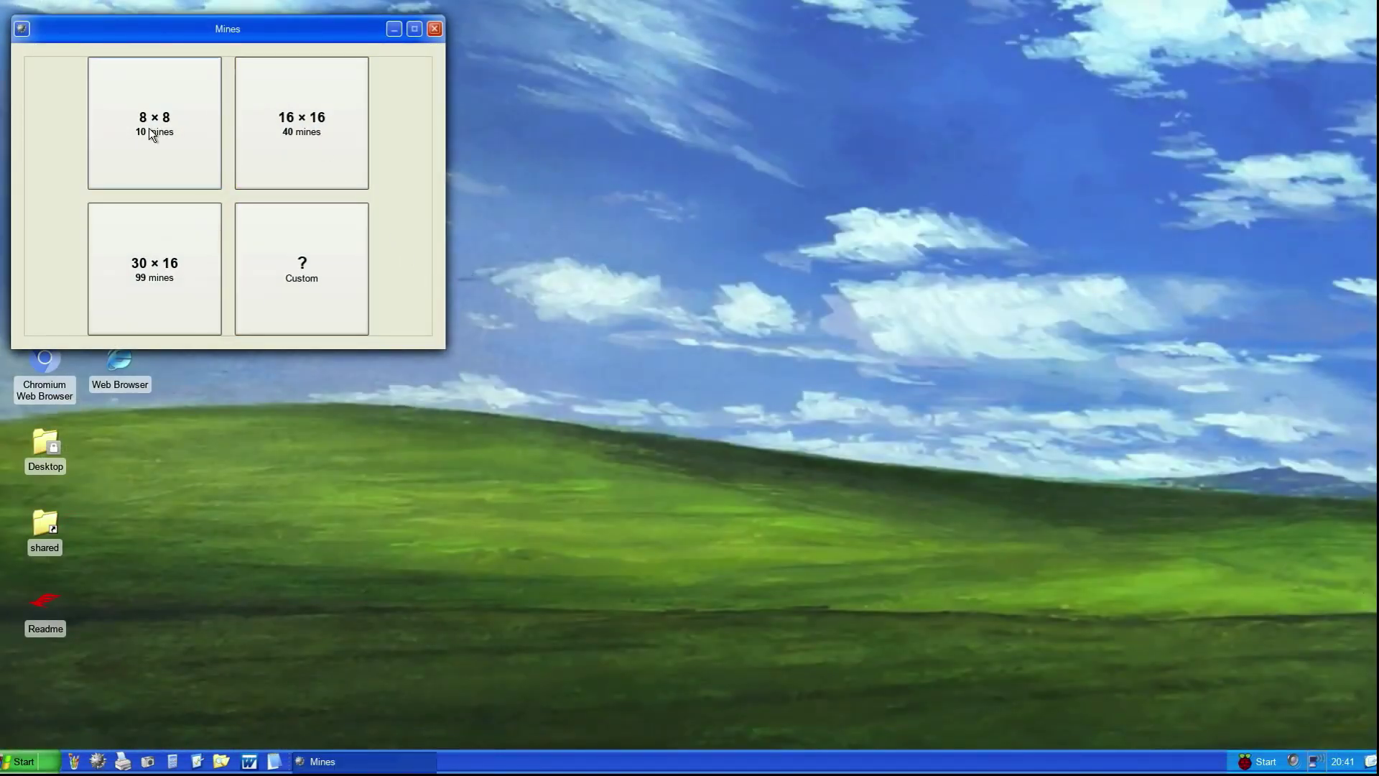
- Start an 8×8 Mines game with 10 mines, center its window, and uncover cells until hitting a mine
left_click(149, 130)
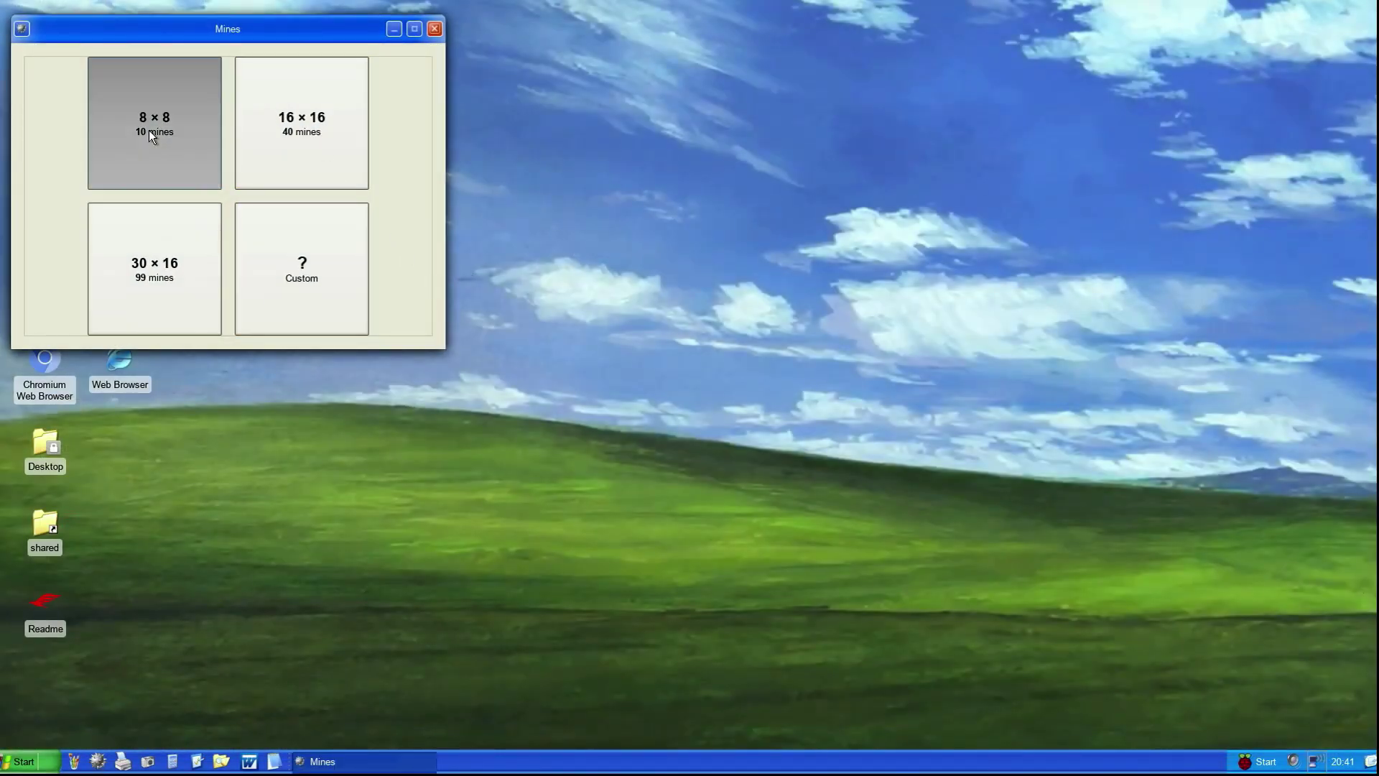
left_click_drag(156, 30, 725, 197)
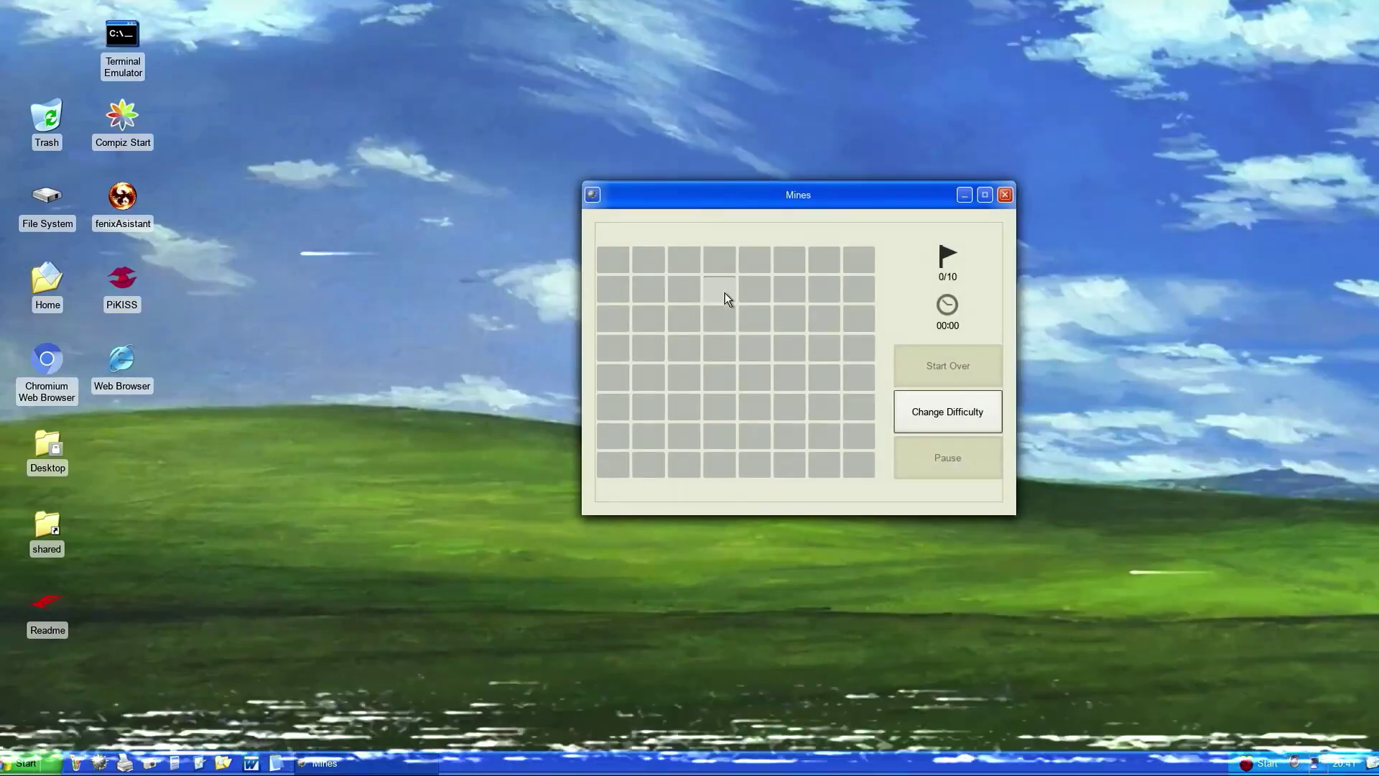
left_click(725, 291)
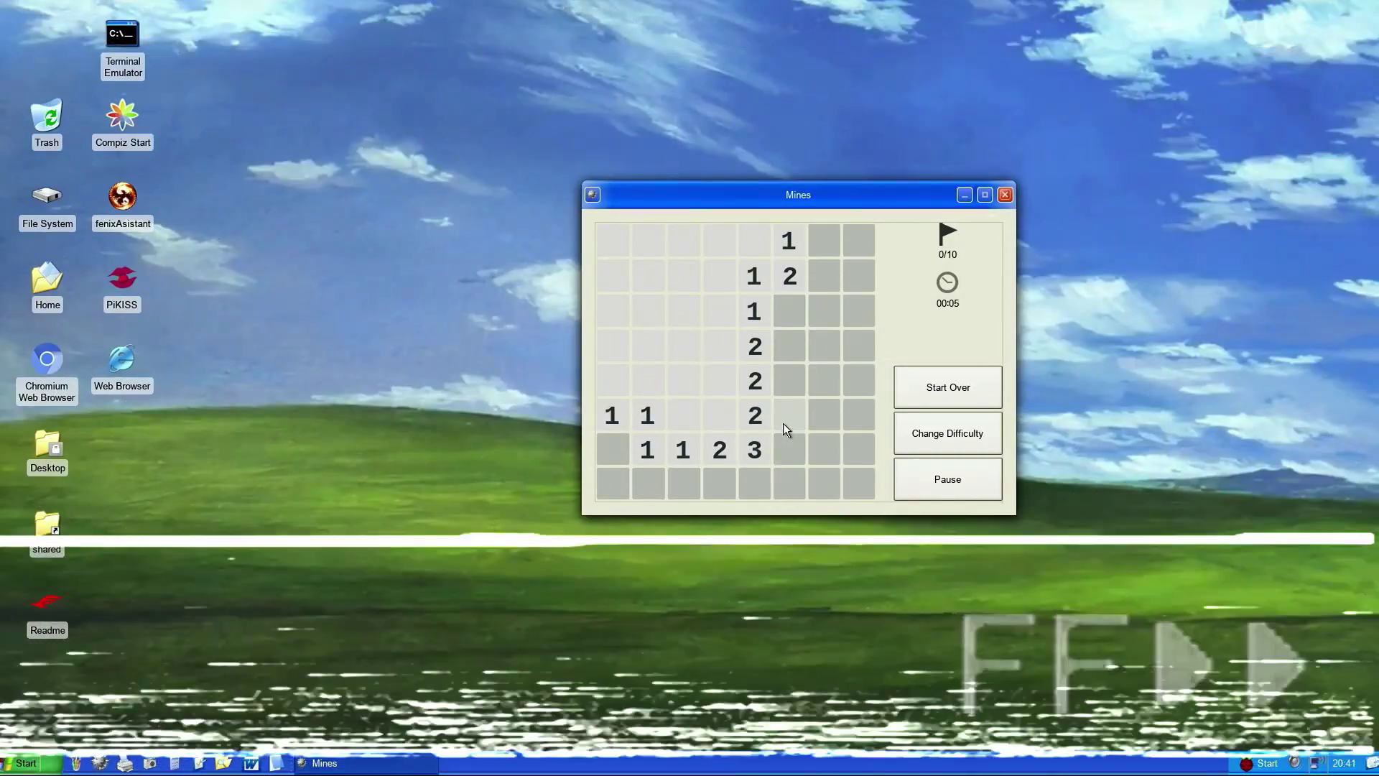
left_click(785, 382)
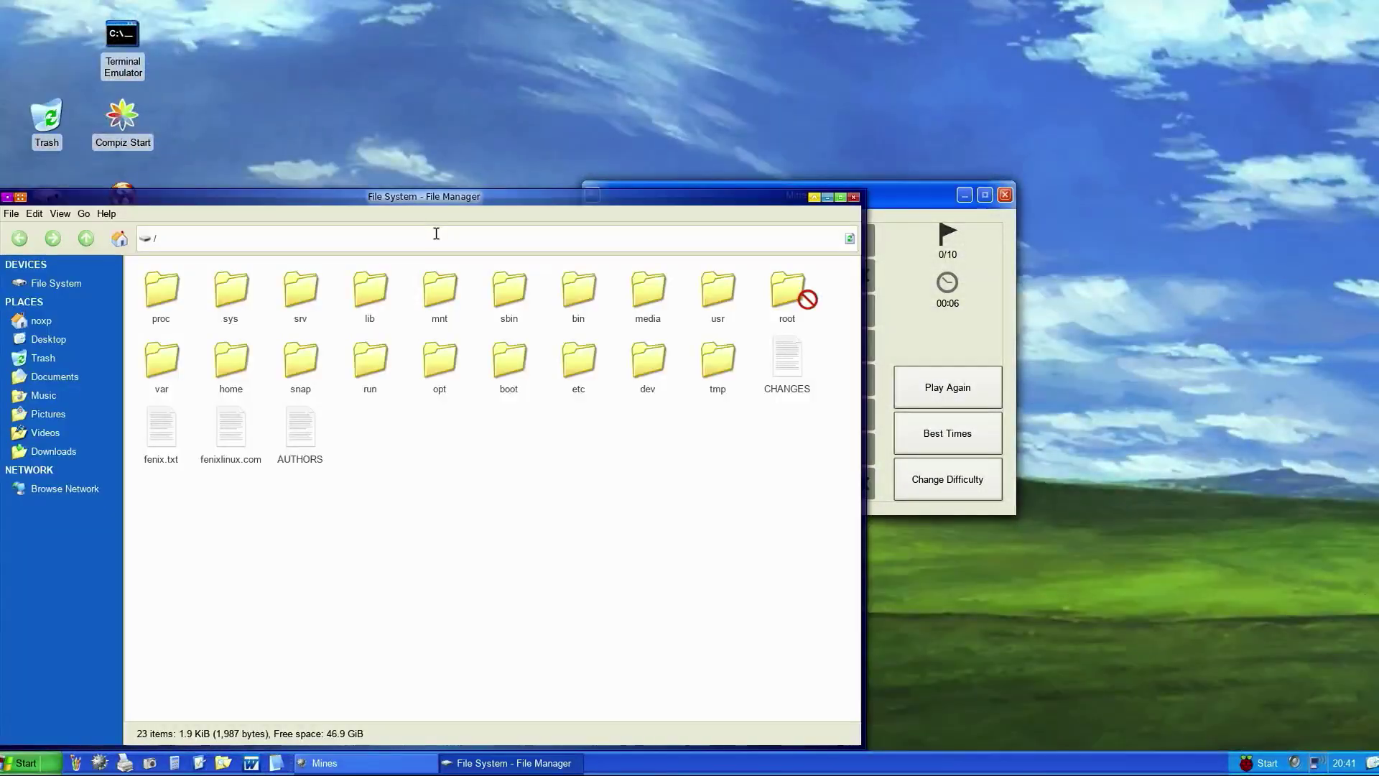
- Reposition the file manager, browse the network computers, then go back to the root file system
left_click_drag(390, 201, 596, 102)
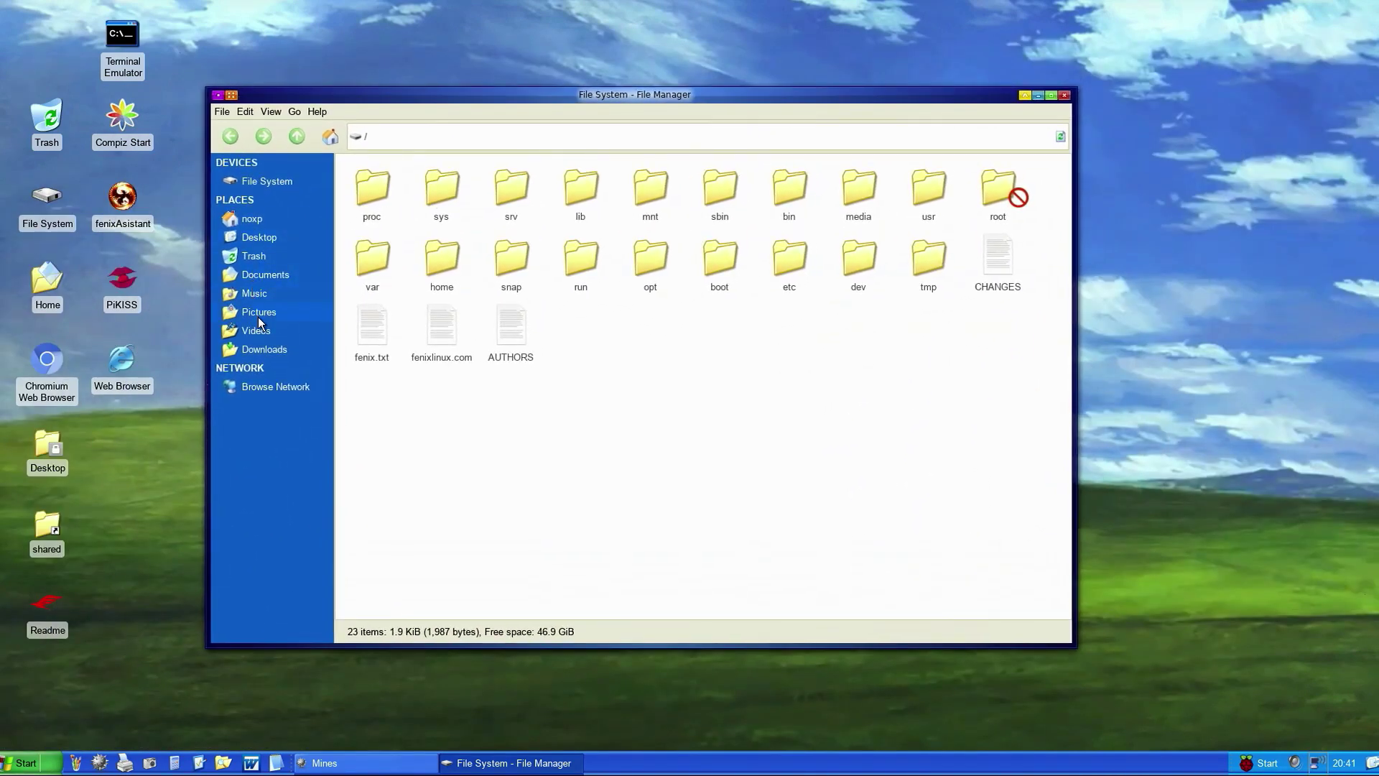
left_click(265, 388)
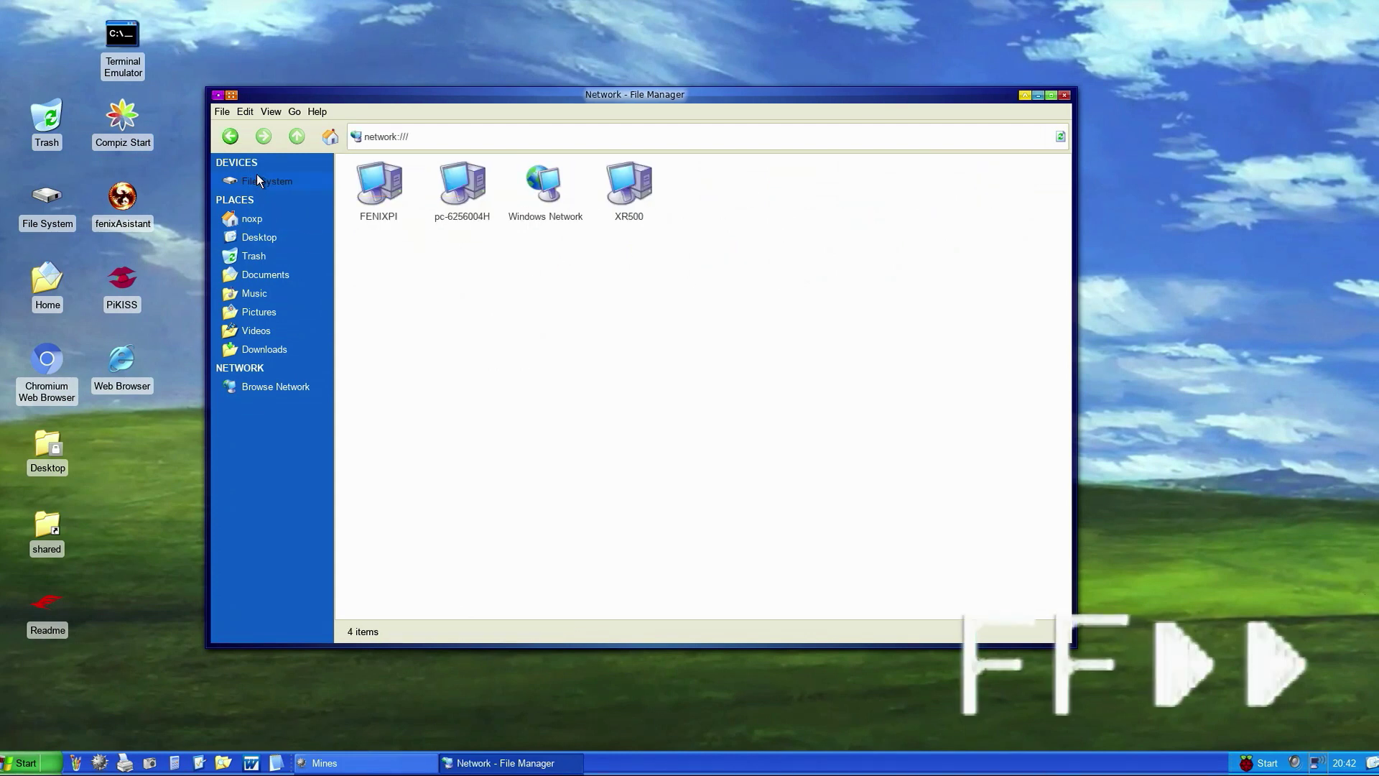
key("alt+Left")
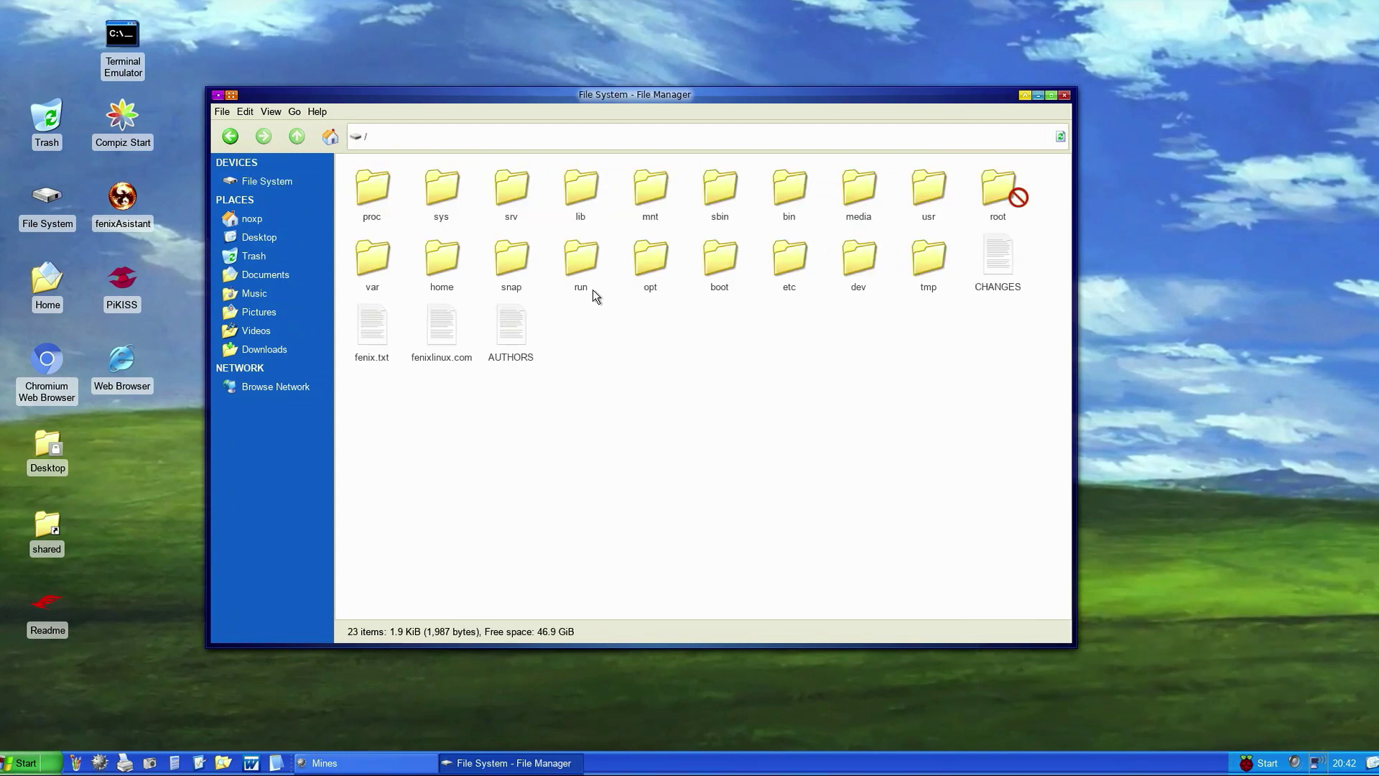
- Open the /usr/games folder, then view the empty Trash and shift the window right
double_click(926, 197)
double_click(468, 200)
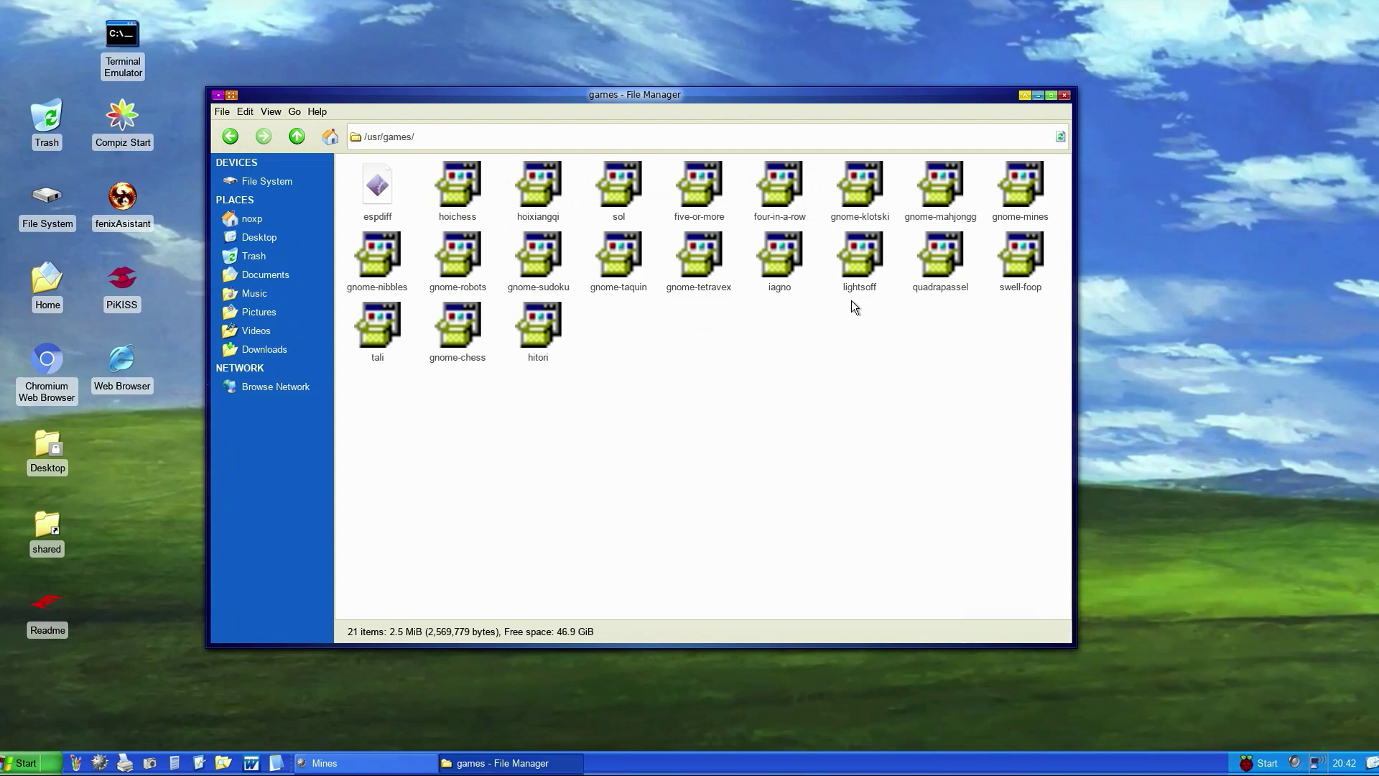
left_click(253, 256)
left_click_drag(503, 94, 715, 168)
- Launch GIMP maximized, create a blank 1920×1080 image, and select the Hardness 075 brush
left_click(26, 763)
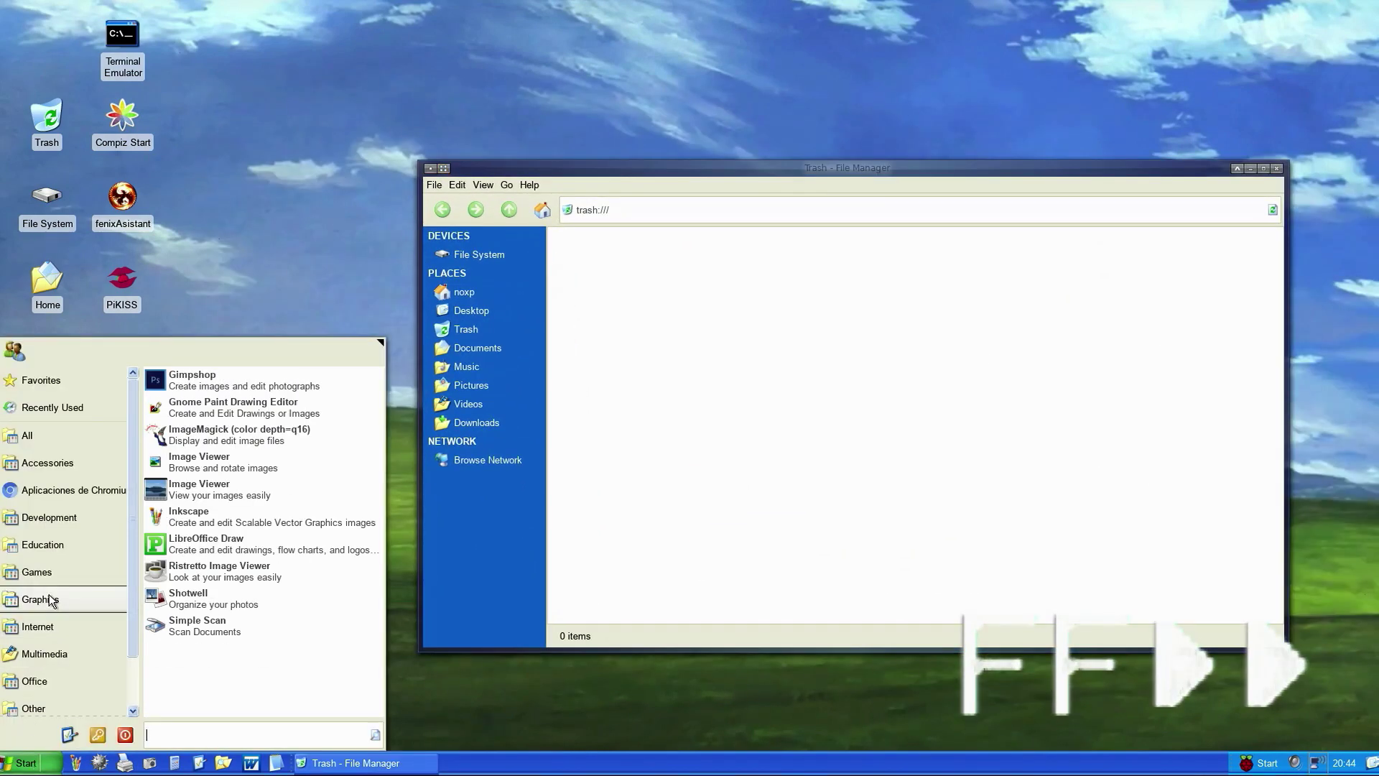
left_click(211, 388)
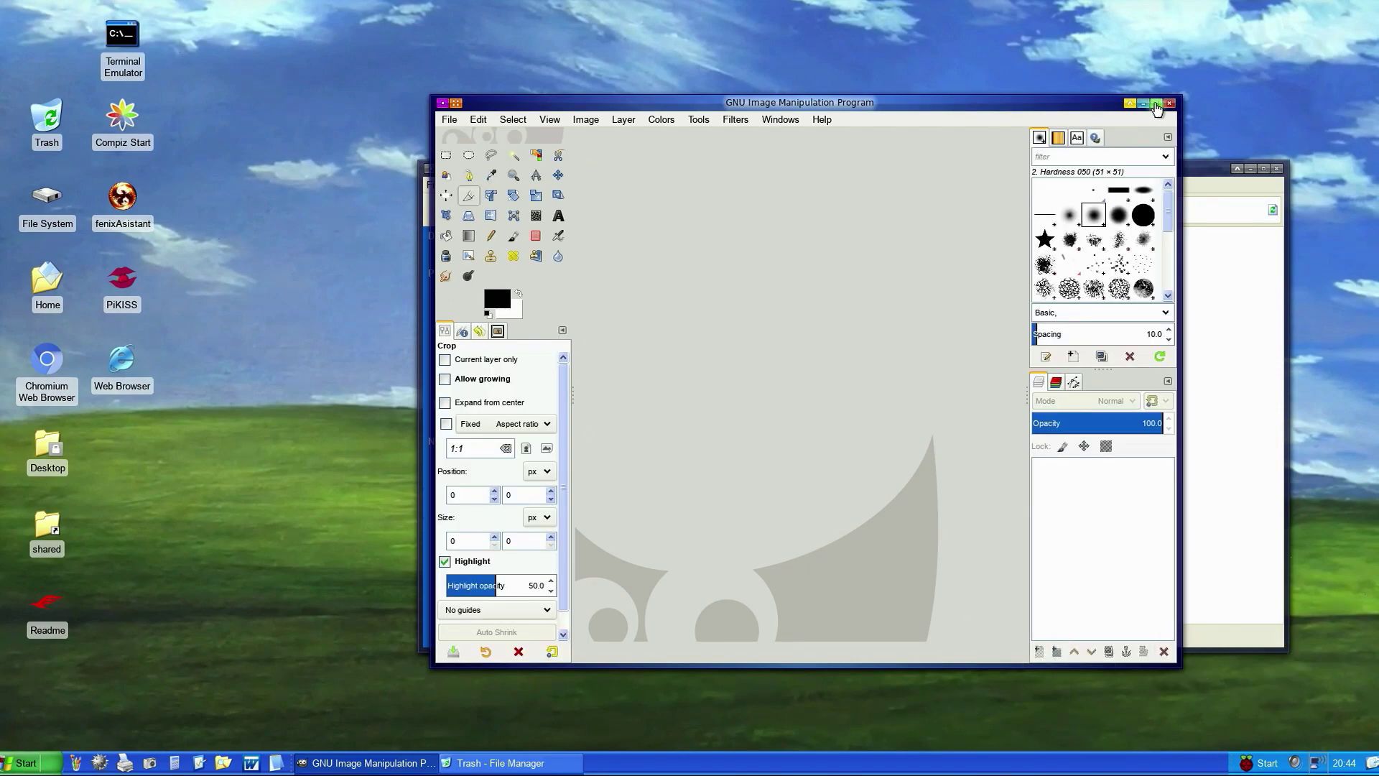
left_click(1156, 105)
key("ctrl+n")
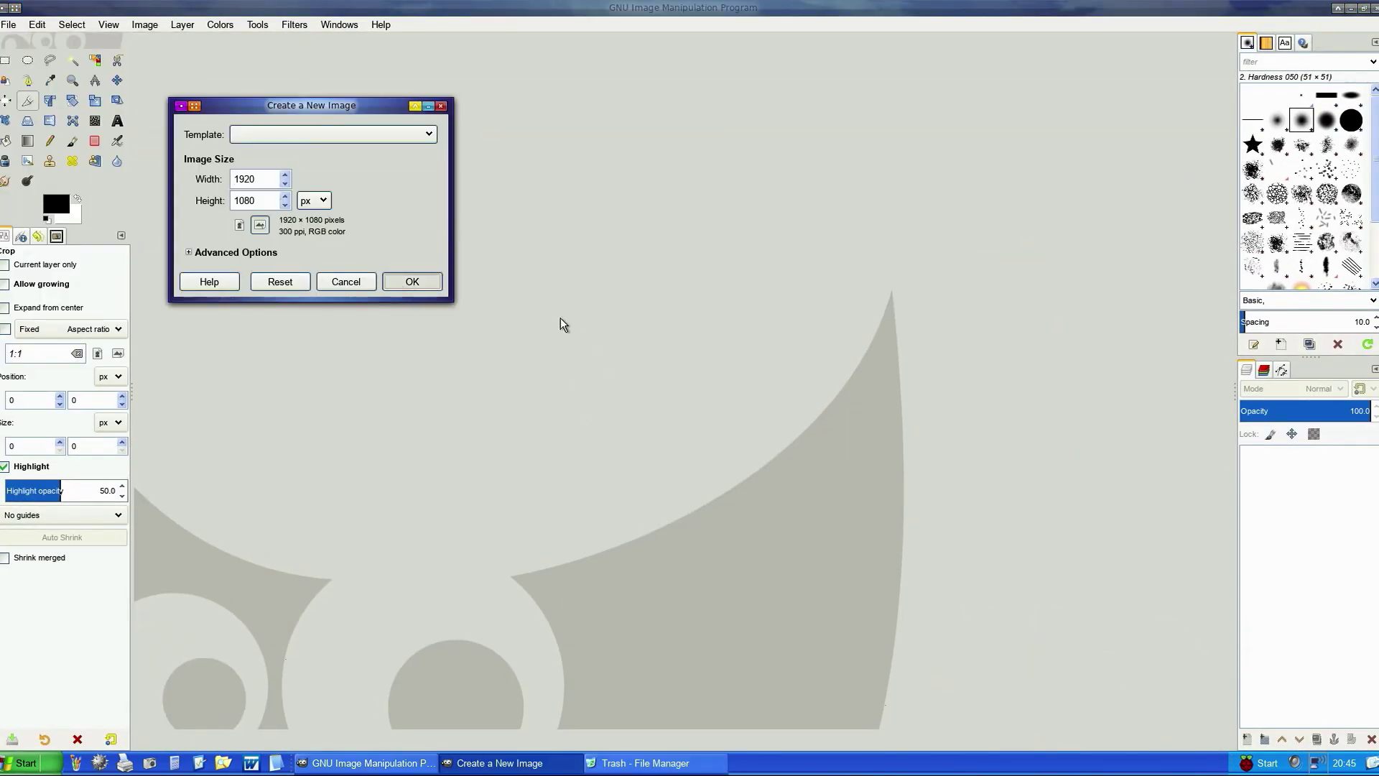
key("Return")
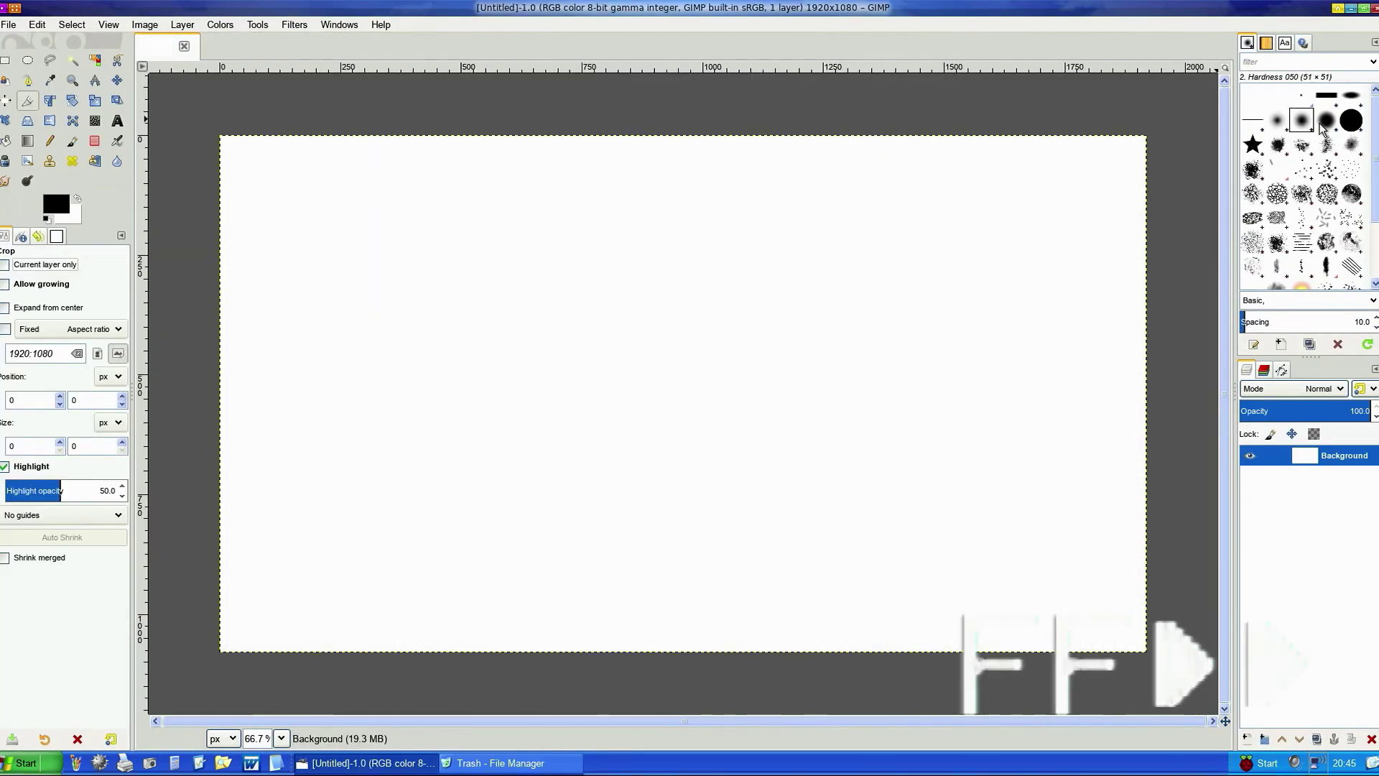
left_click(1324, 121)
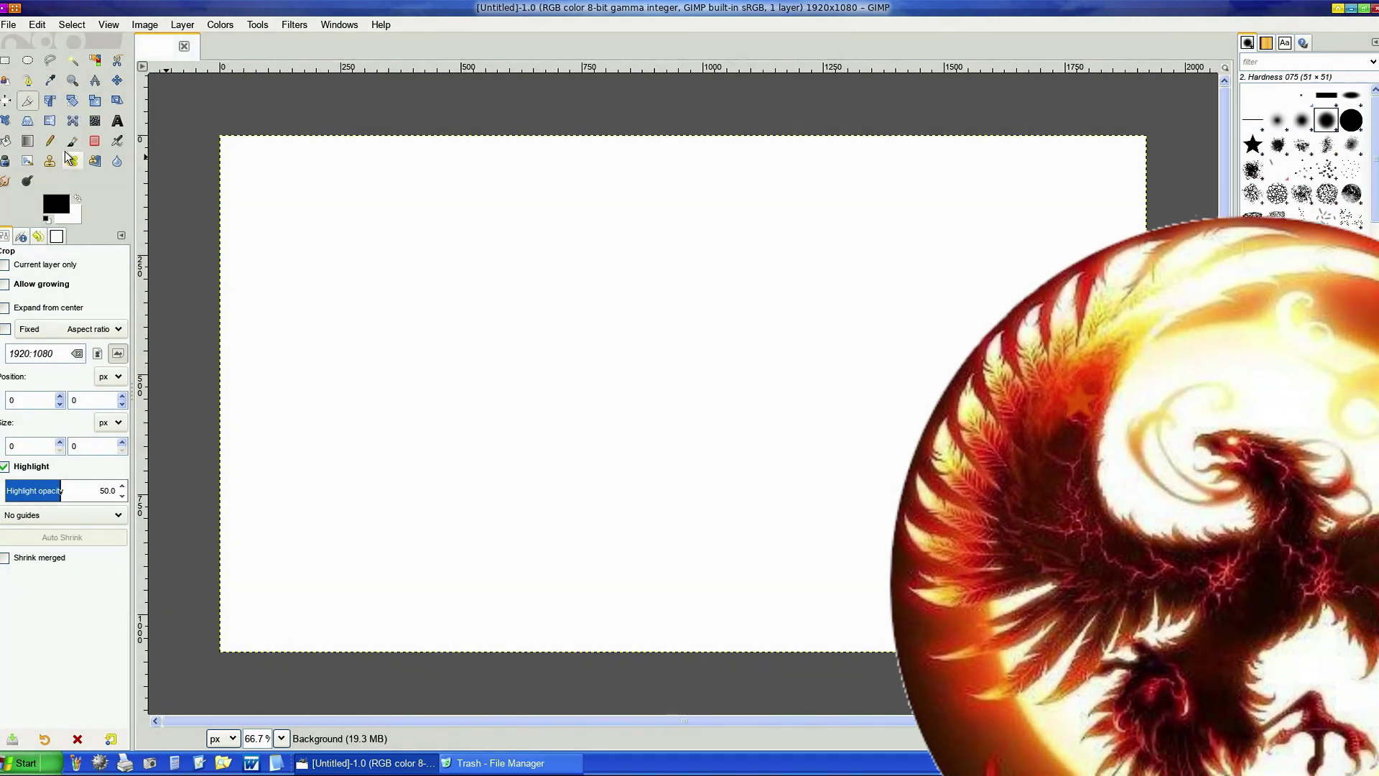
- With the Pencil tool, draw nines using Hardness 075 and 025 brushes, then a thin 1. Pixel squiggle
left_click(50, 141)
mouse_move(483, 349)
left_mouse_down()
mouse_move(435, 371)
mouse_move(362, 326)
mouse_move(493, 431)
mouse_move(396, 407)
left_mouse_up()
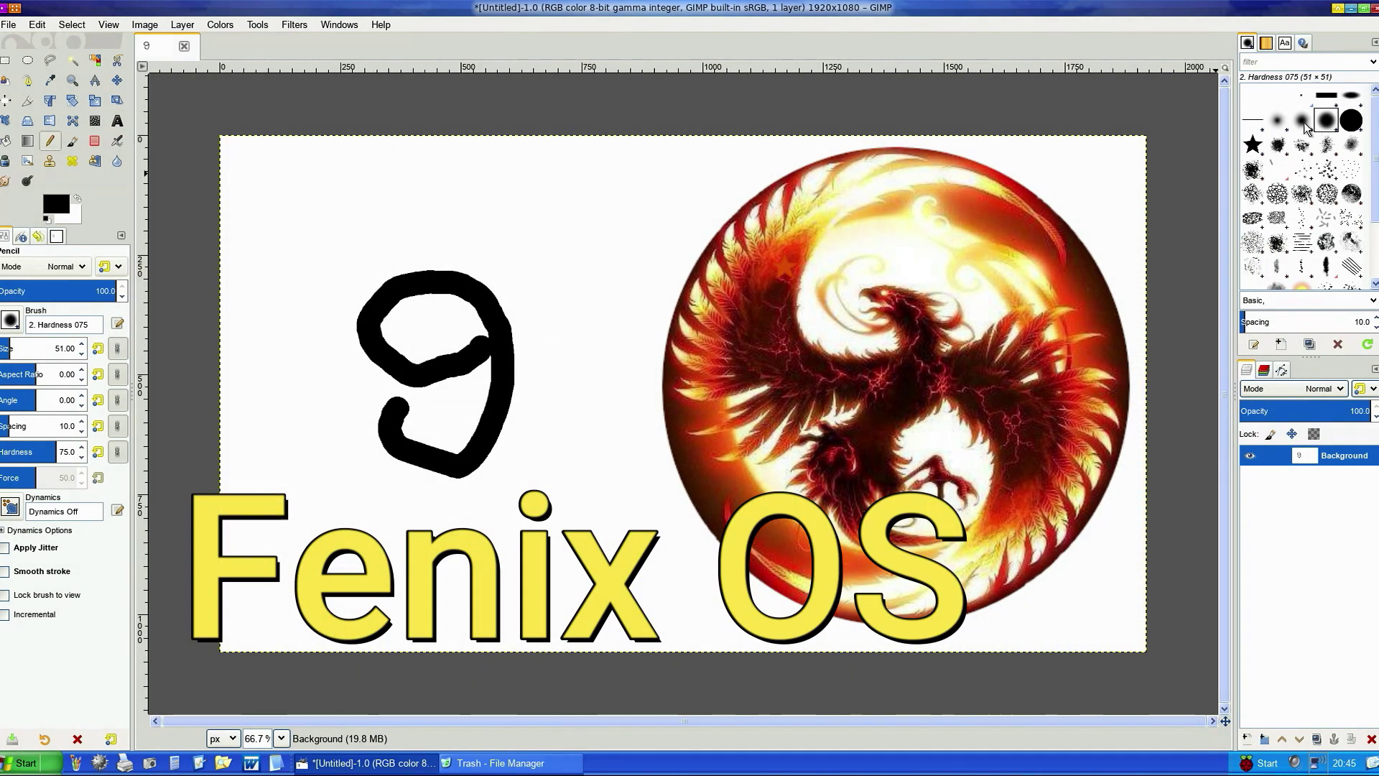
left_click(1277, 120)
left_click_drag(845, 271, 750, 317)
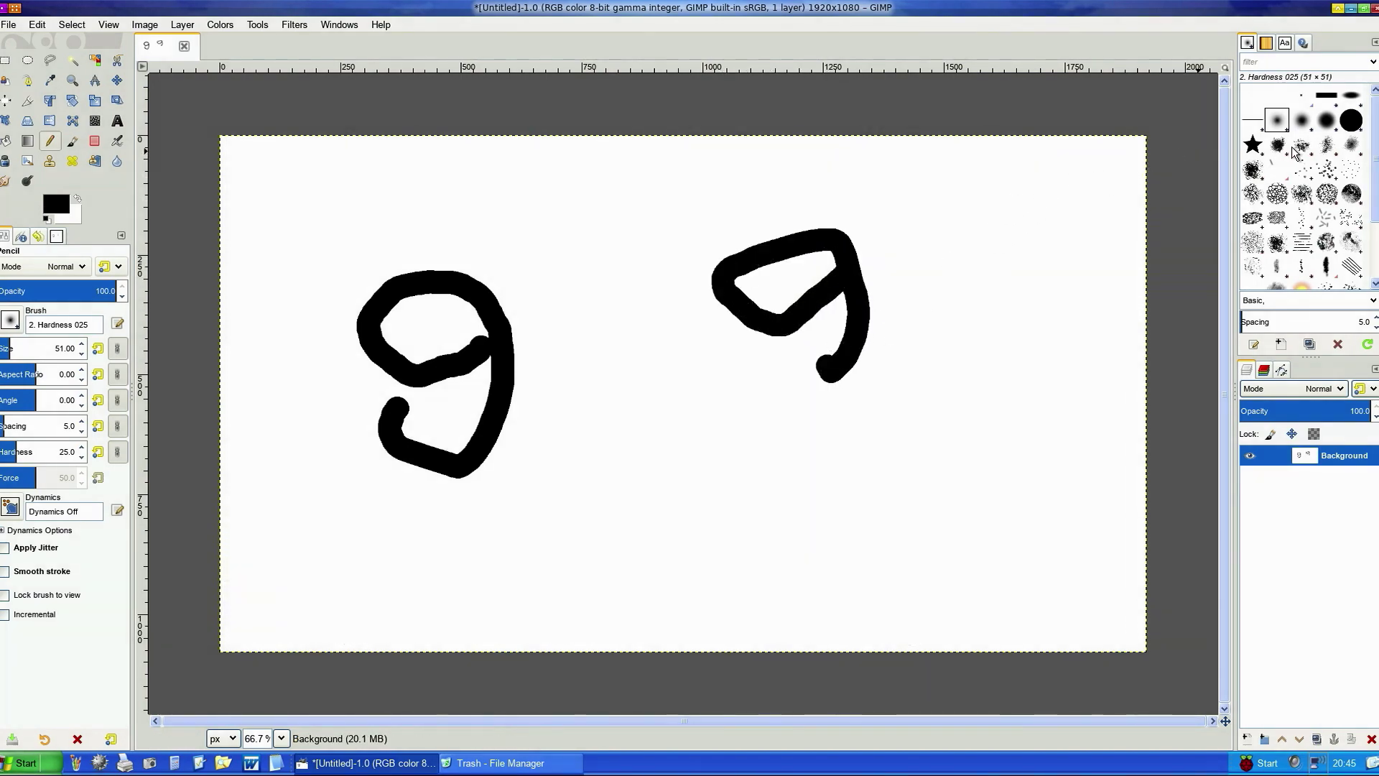
left_click(1301, 95)
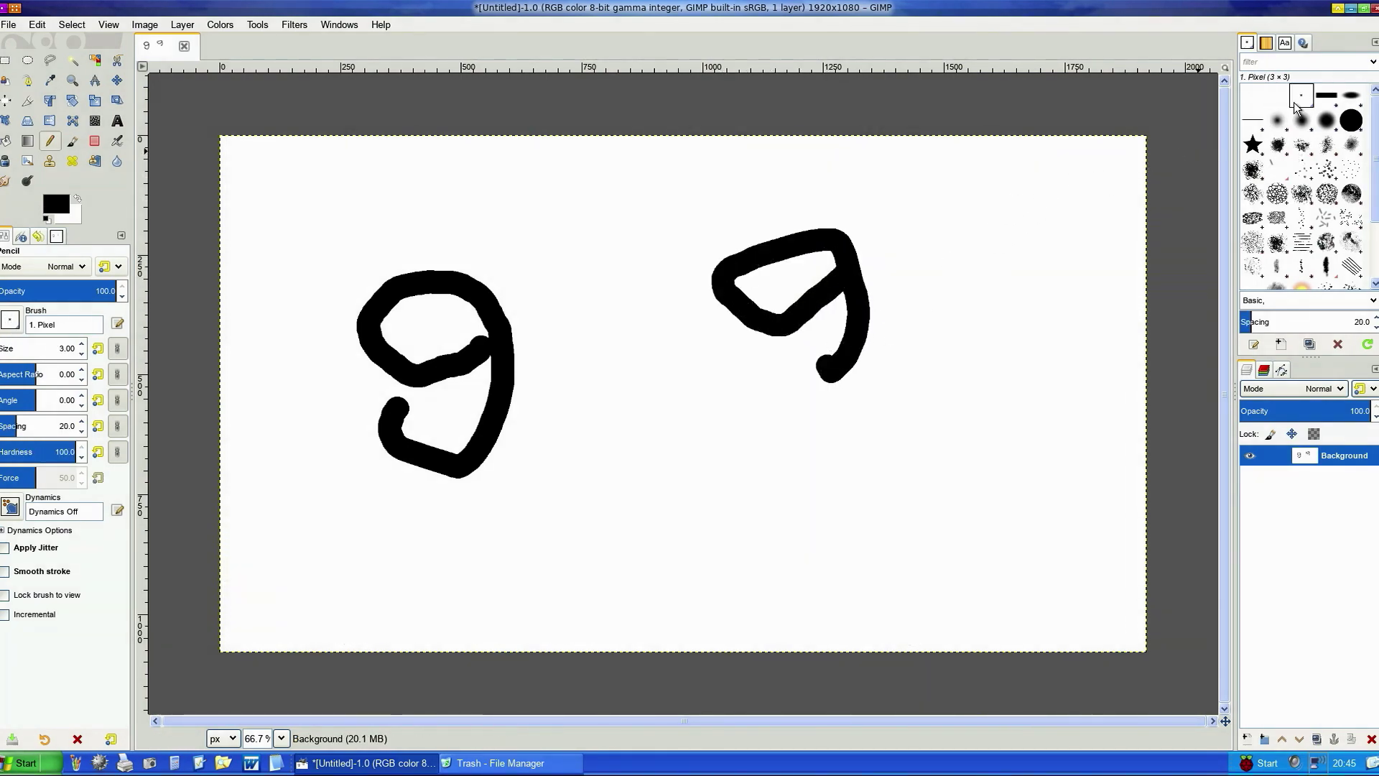
left_click_drag(1077, 236, 963, 268)
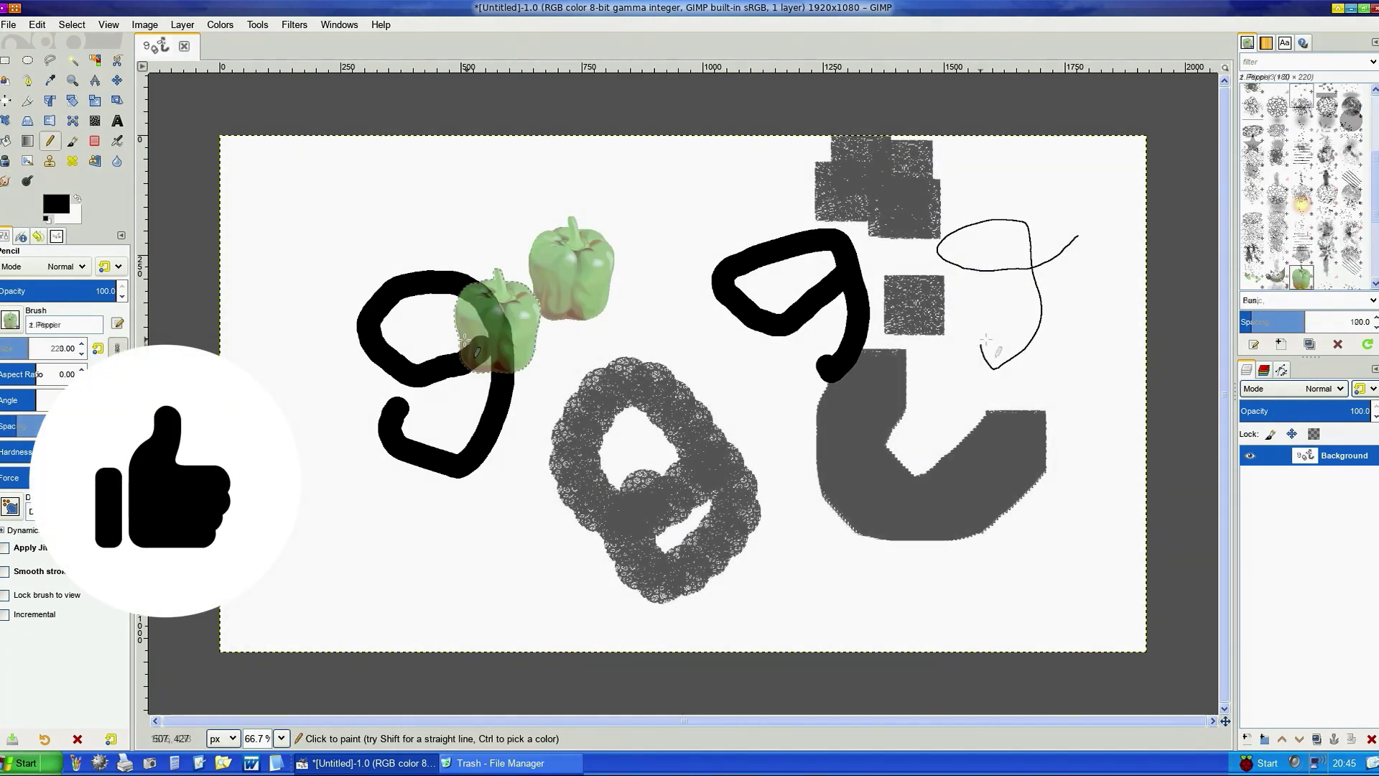